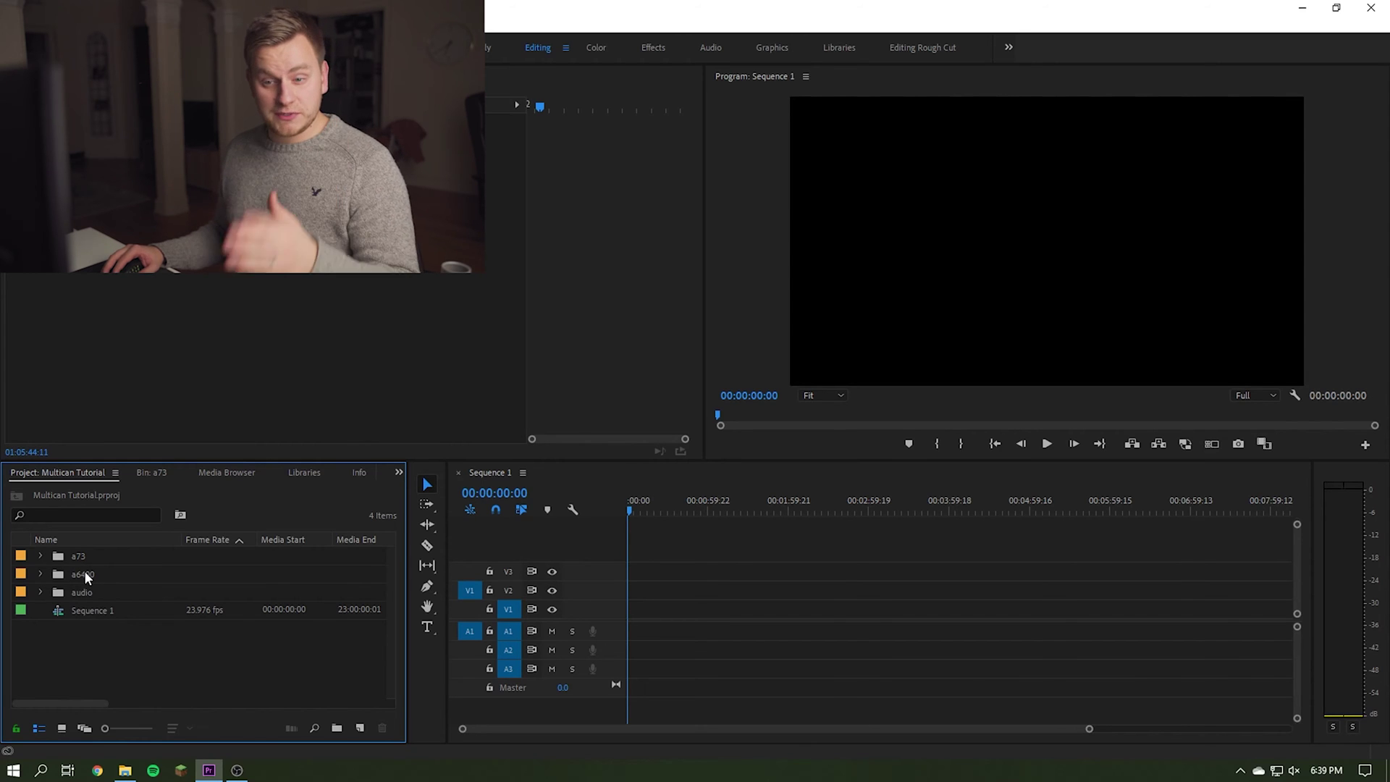
Expand the a73 and a6400 bins and load C0138.MP4 into the Source Monitor
{"action": "left_click", "coordinate": [40, 556]}
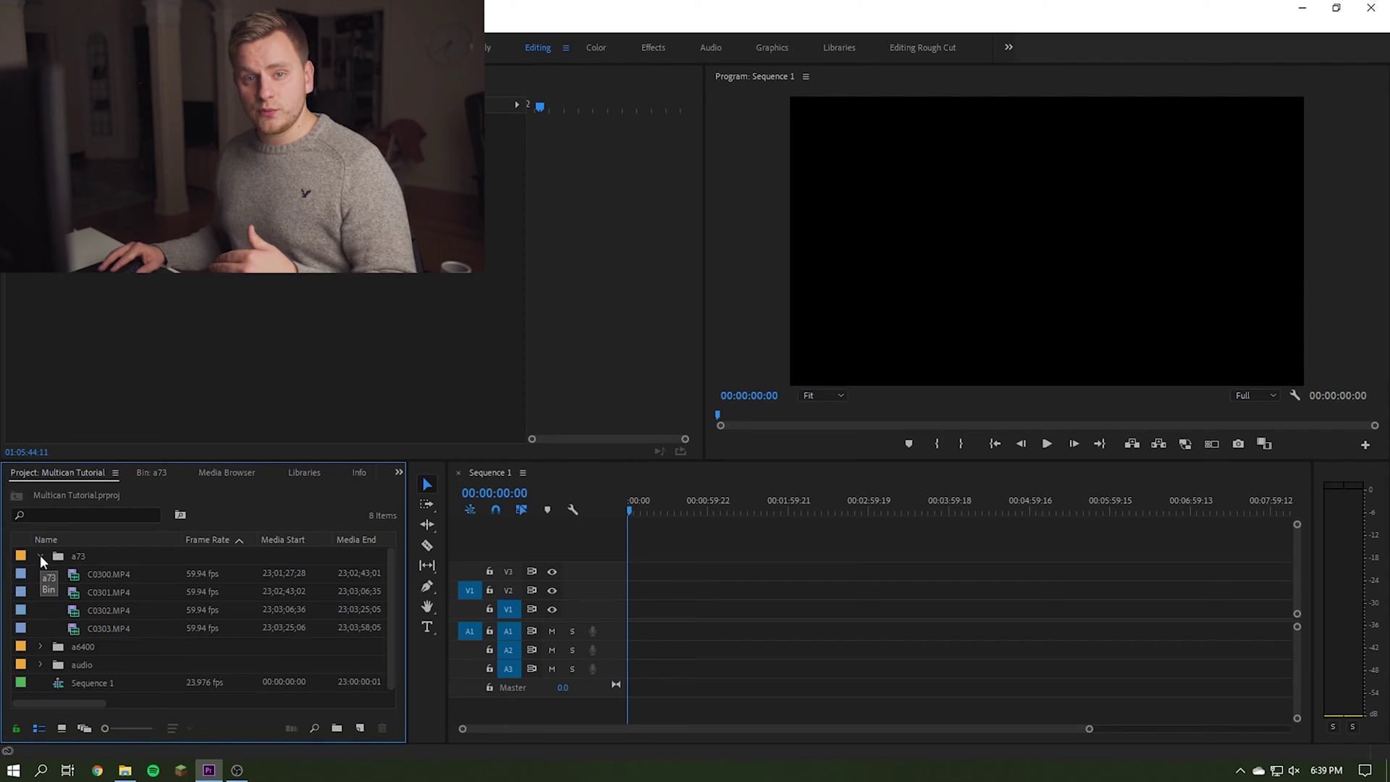
{"action": "left_click", "coordinate": [103, 611]}
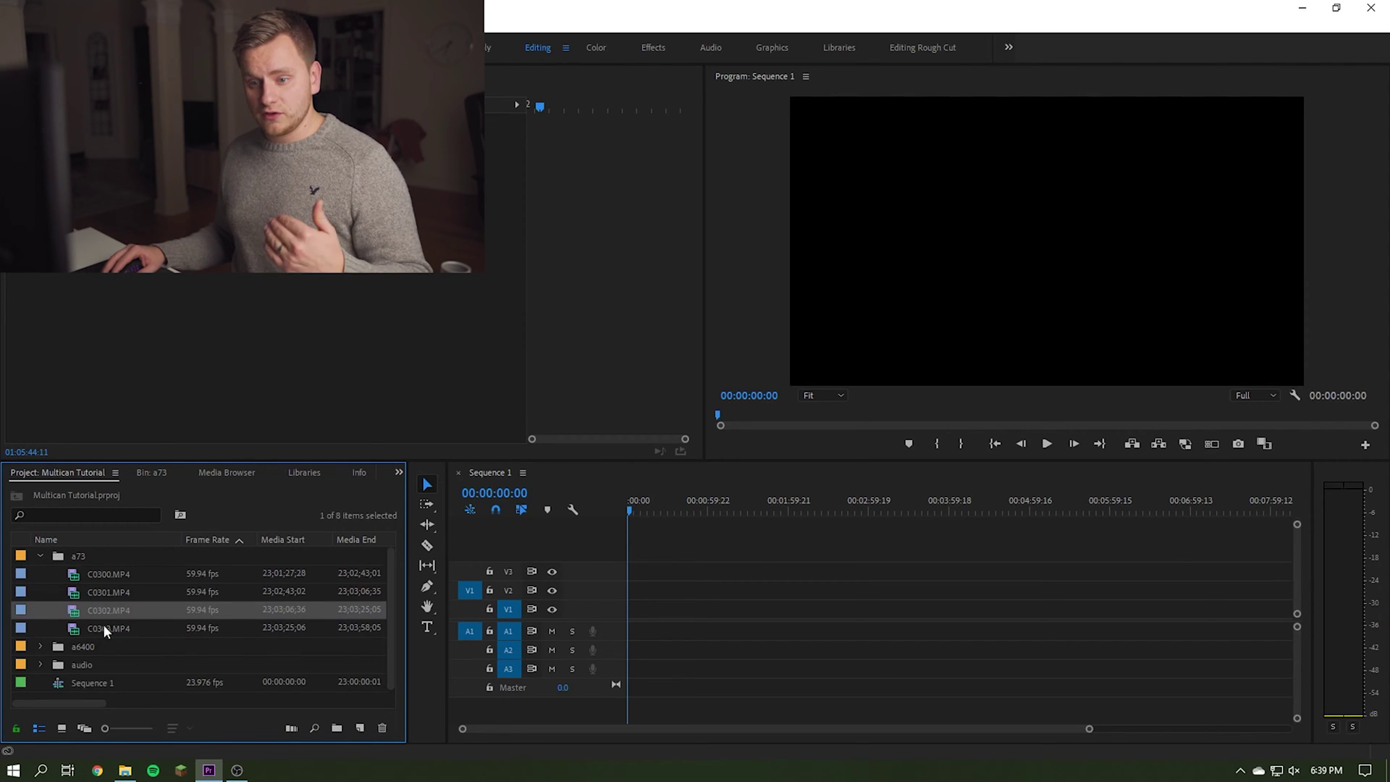
{"action": "left_click", "coordinate": [41, 645]}
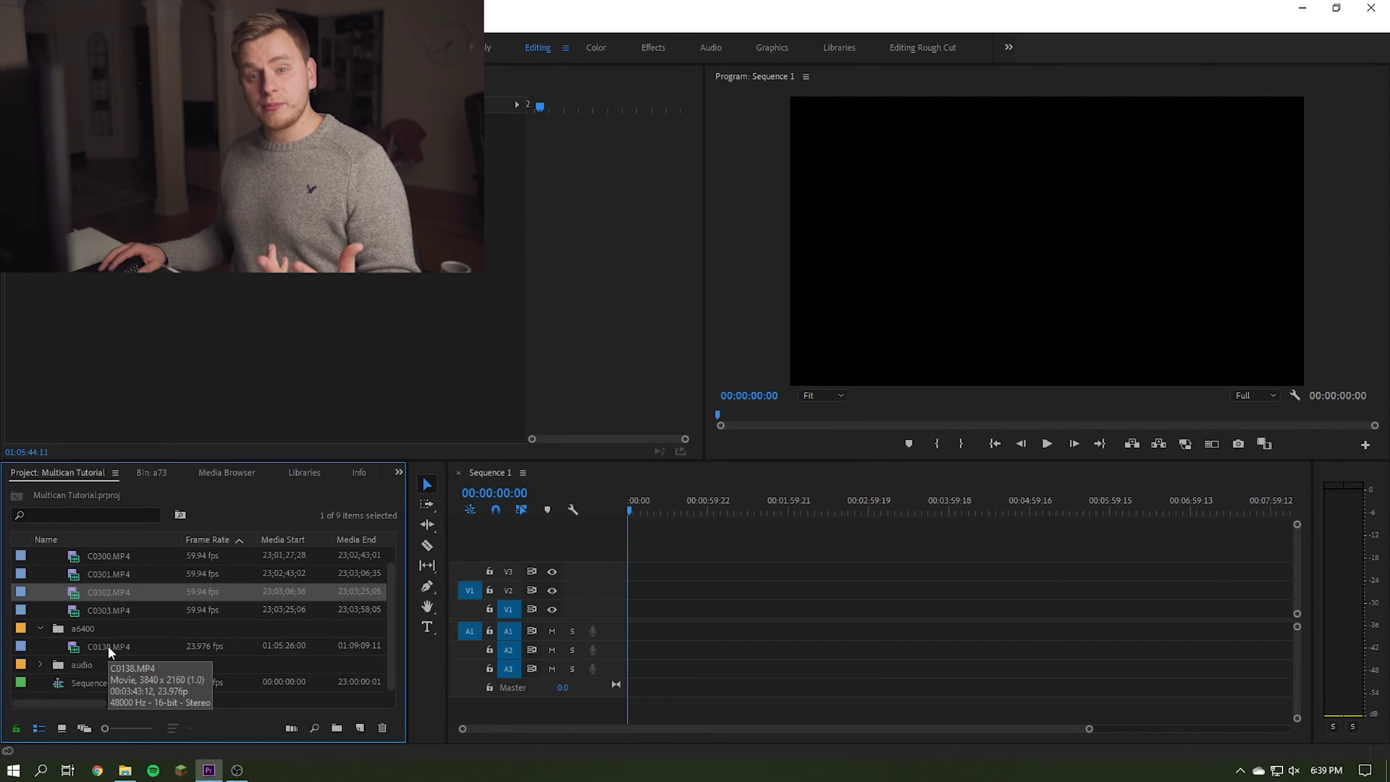
{"action": "double_click", "coordinate": [107, 646]}
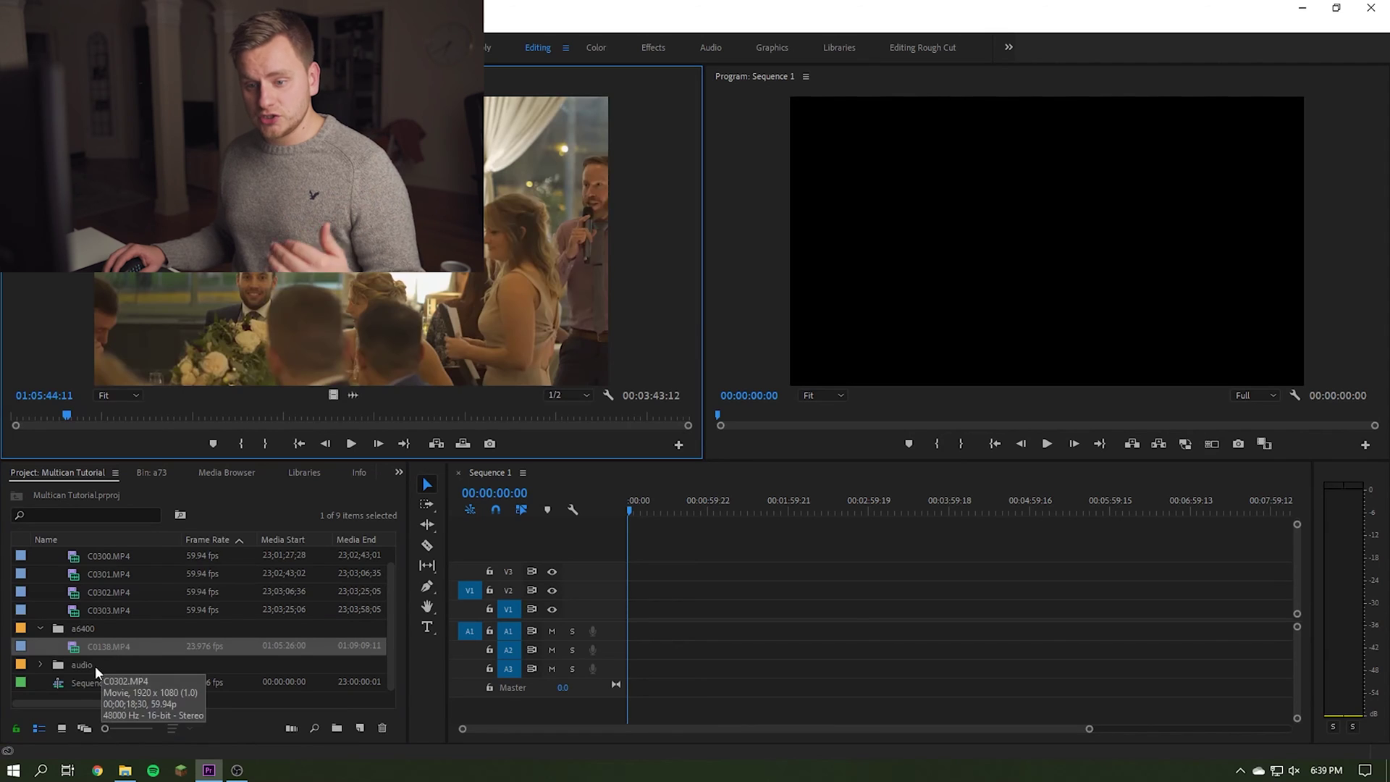
Expand the audio bin to reveal the TASCAM recording, then reselect C0138.MP4
{"action": "left_click", "coordinate": [41, 664]}
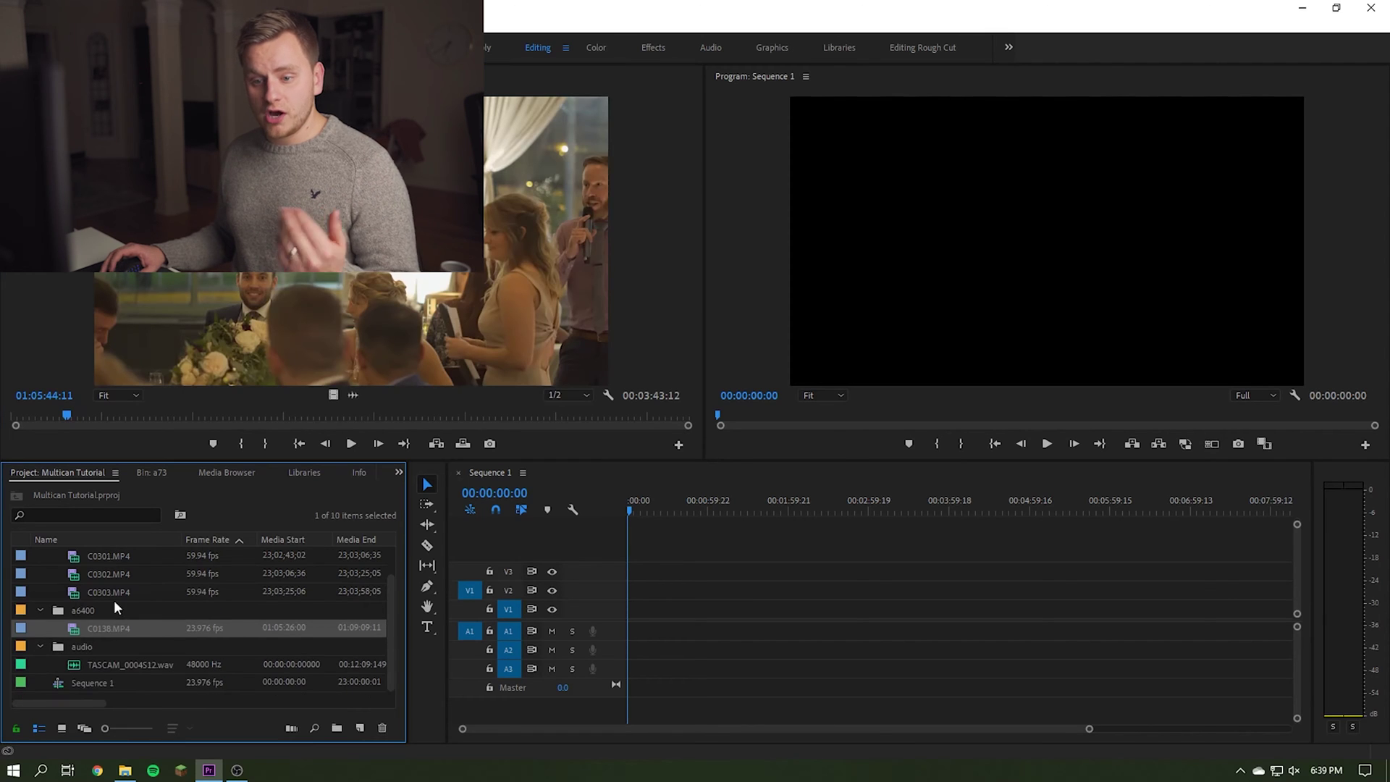
{"action": "left_click", "coordinate": [109, 664]}
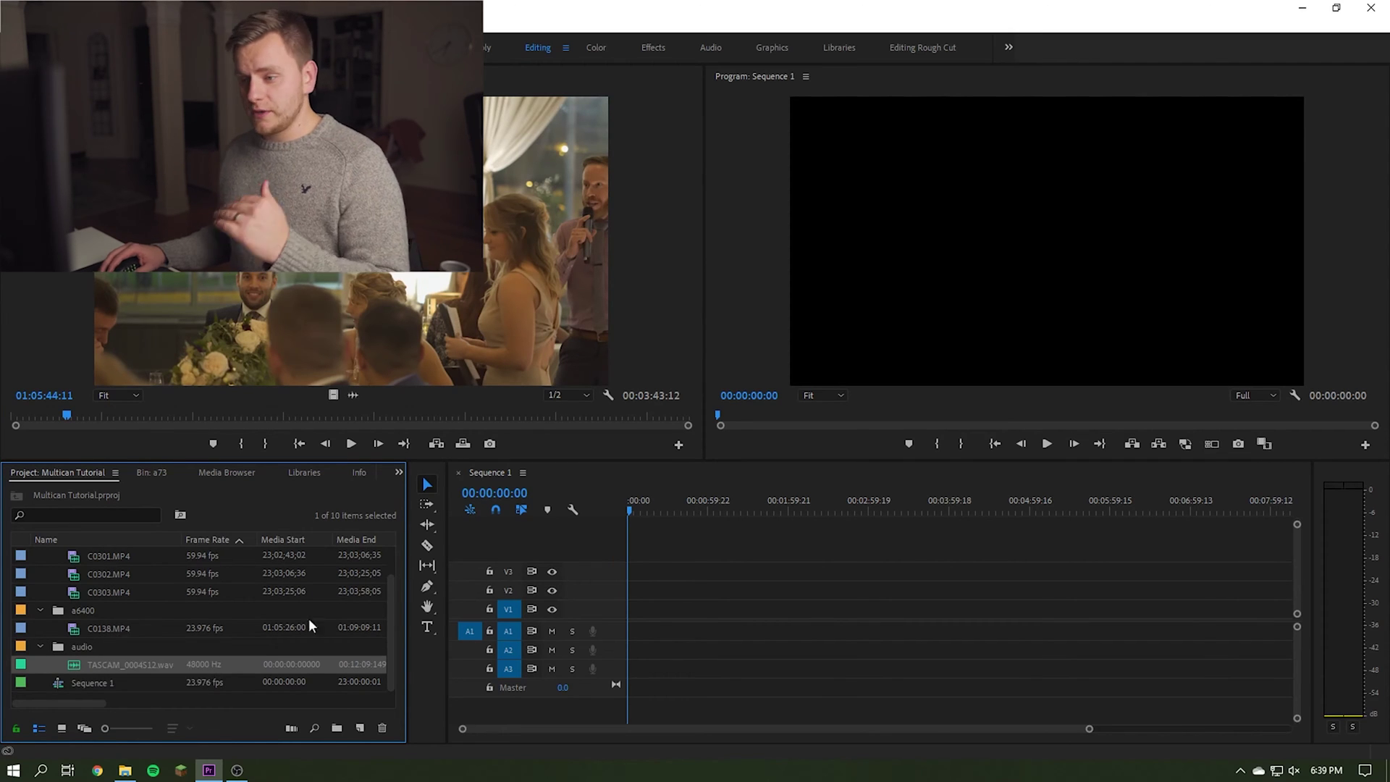
{"action": "scroll", "coordinate": [111, 631], "scroll_direction": "up", "scroll_amount": 1}
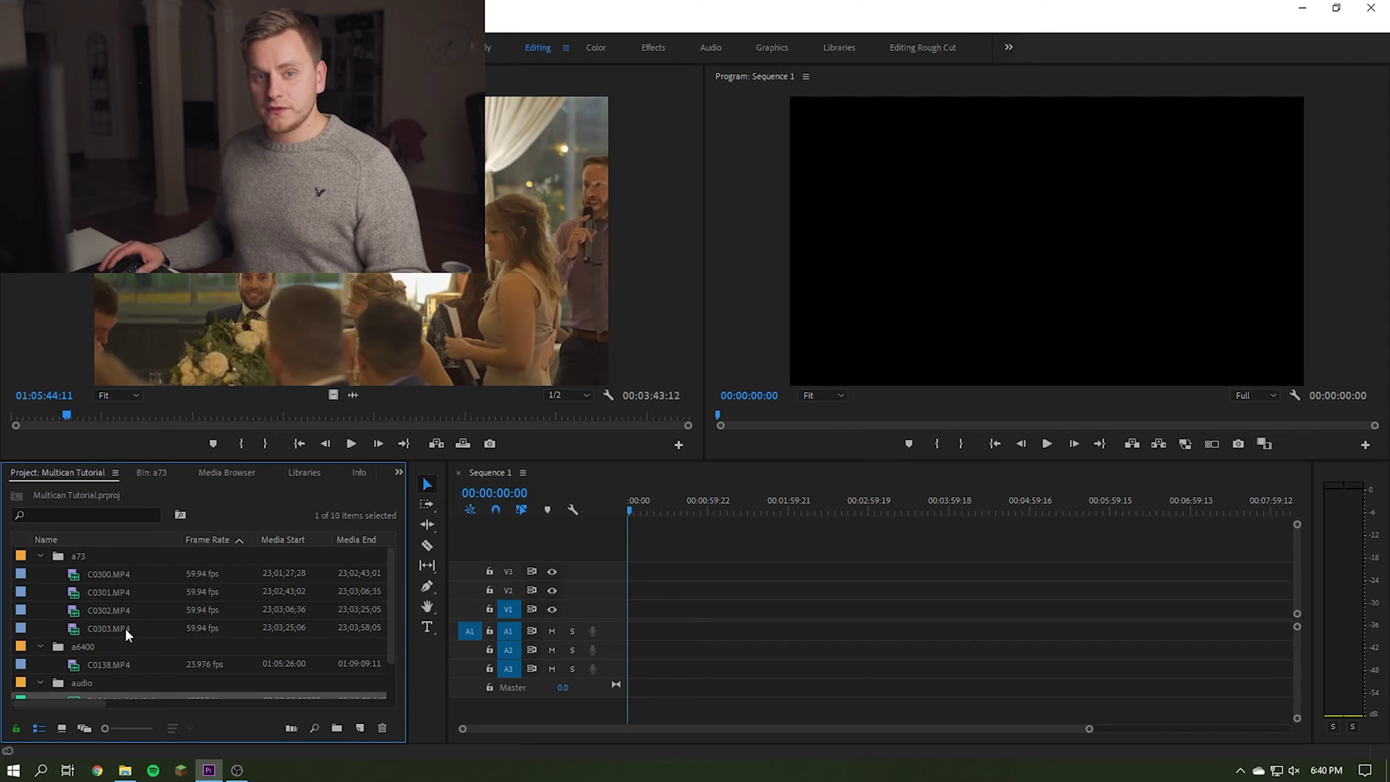
{"action": "scroll", "coordinate": [125, 628], "scroll_direction": "down", "scroll_amount": 1}
{"action": "left_click", "coordinate": [323, 342]}
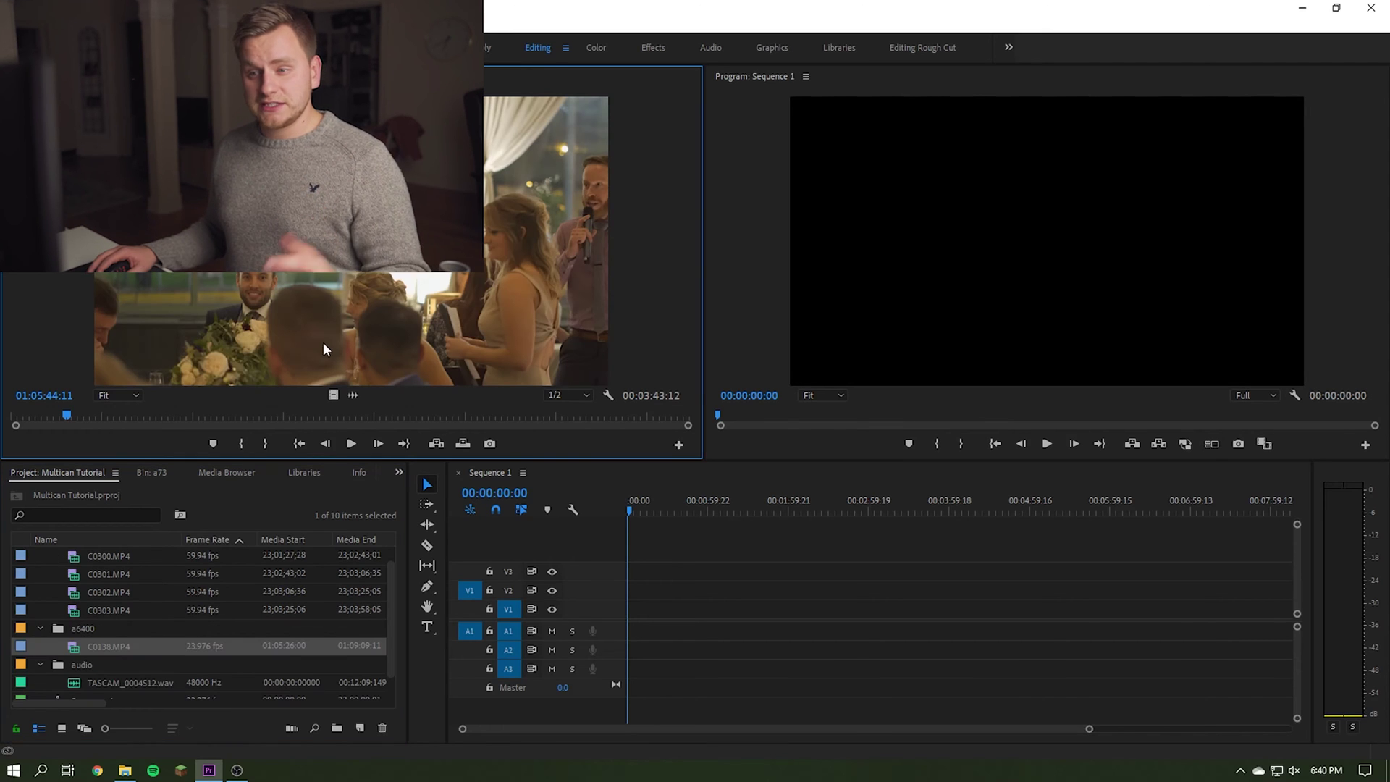
Place C0138.MP4 on V1/A1 of Sequence 1 and scrub to 00:02:58:06
{"action": "mouse_move", "coordinate": [323, 342]}
{"action": "left_mouse_down"}
{"action": "mouse_move", "coordinate": [305, 320]}
{"action": "mouse_move", "coordinate": [750, 567]}
{"action": "mouse_move", "coordinate": [649, 622]}
{"action": "left_mouse_up"}
{"action": "left_click", "coordinate": [673, 510]}
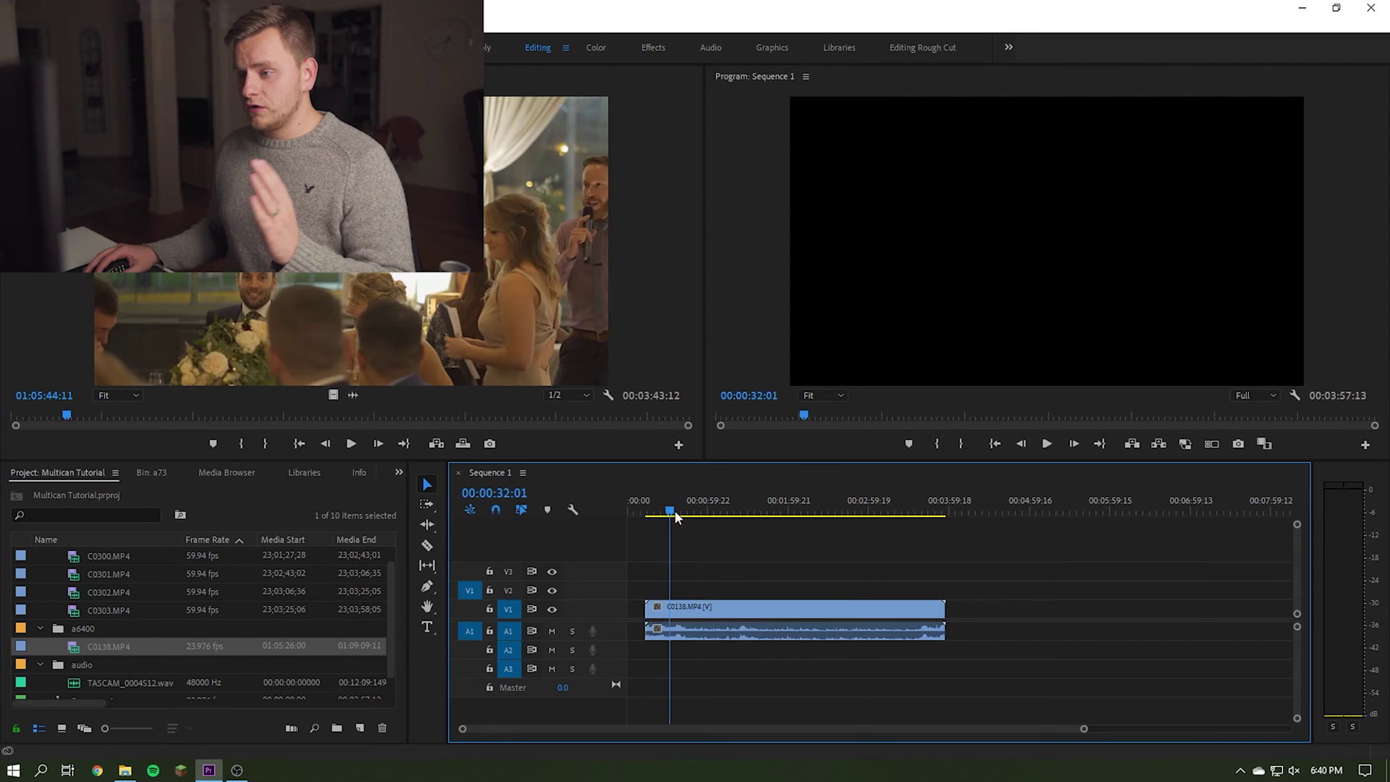
{"action": "left_click_drag", "start_coordinate": [675, 510], "coordinate": [866, 512]}
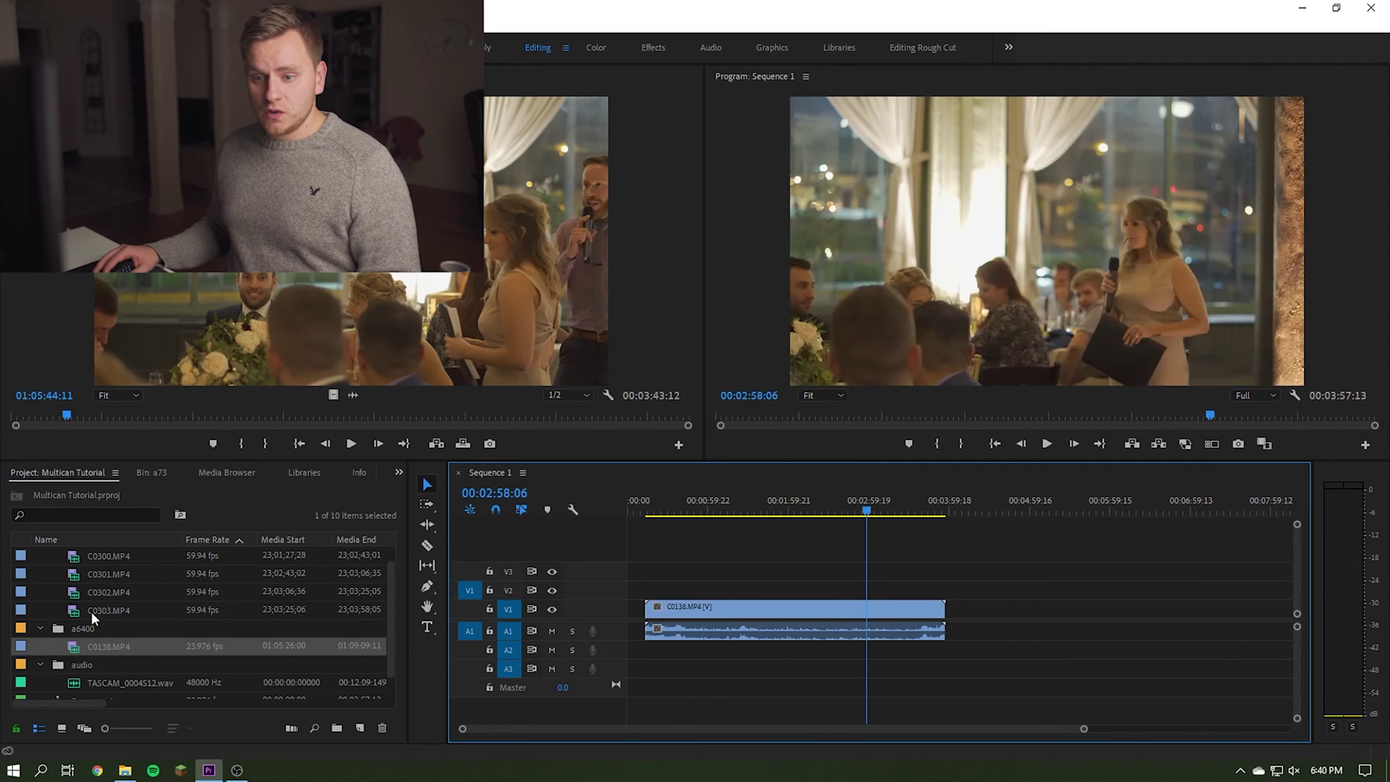
Stack the a73 clips C0300, C0301 and C0303 on the track above C0138
{"action": "scroll", "coordinate": [90, 601], "scroll_direction": "up", "scroll_amount": 1}
{"action": "double_click", "coordinate": [102, 572]}
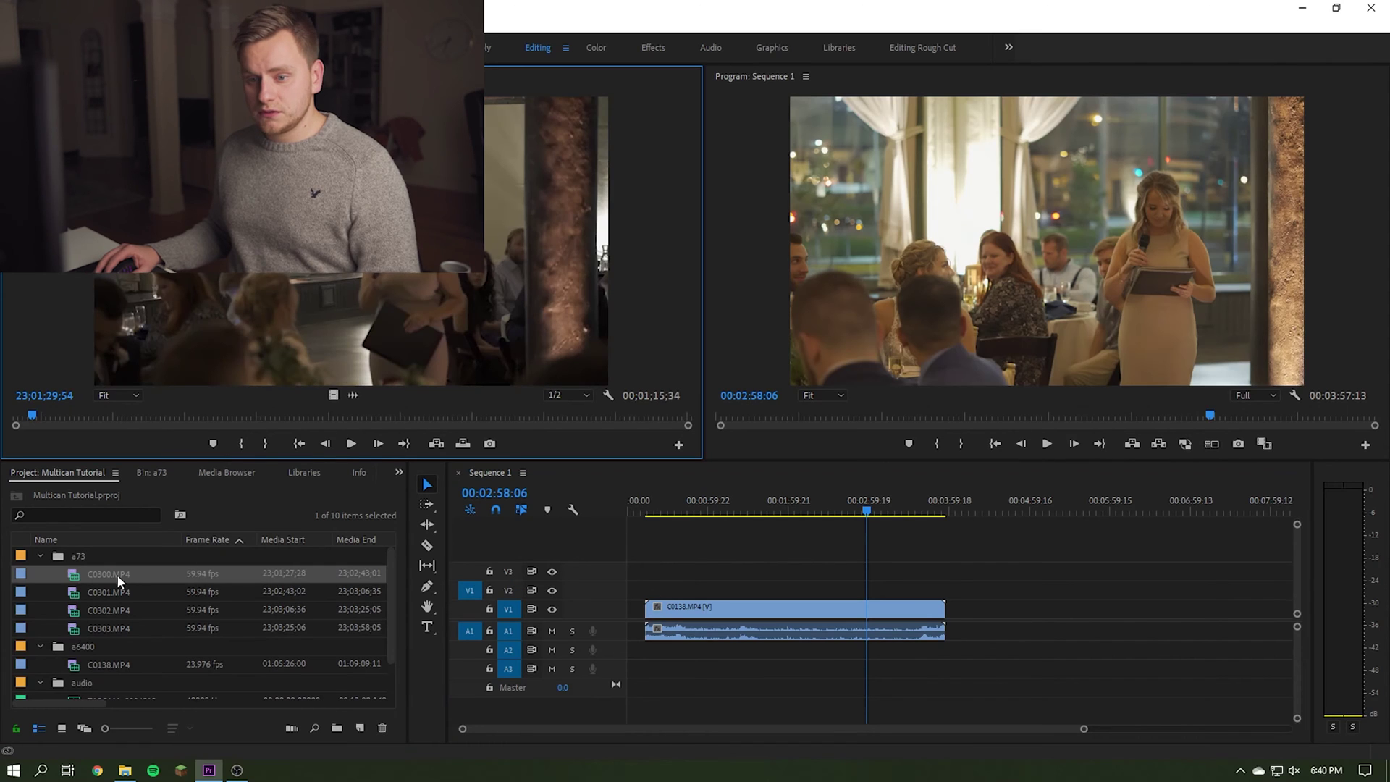
{"action": "left_click_drag", "start_coordinate": [115, 574], "coordinate": [652, 569]}
{"action": "left_click_drag", "start_coordinate": [97, 592], "coordinate": [842, 552]}
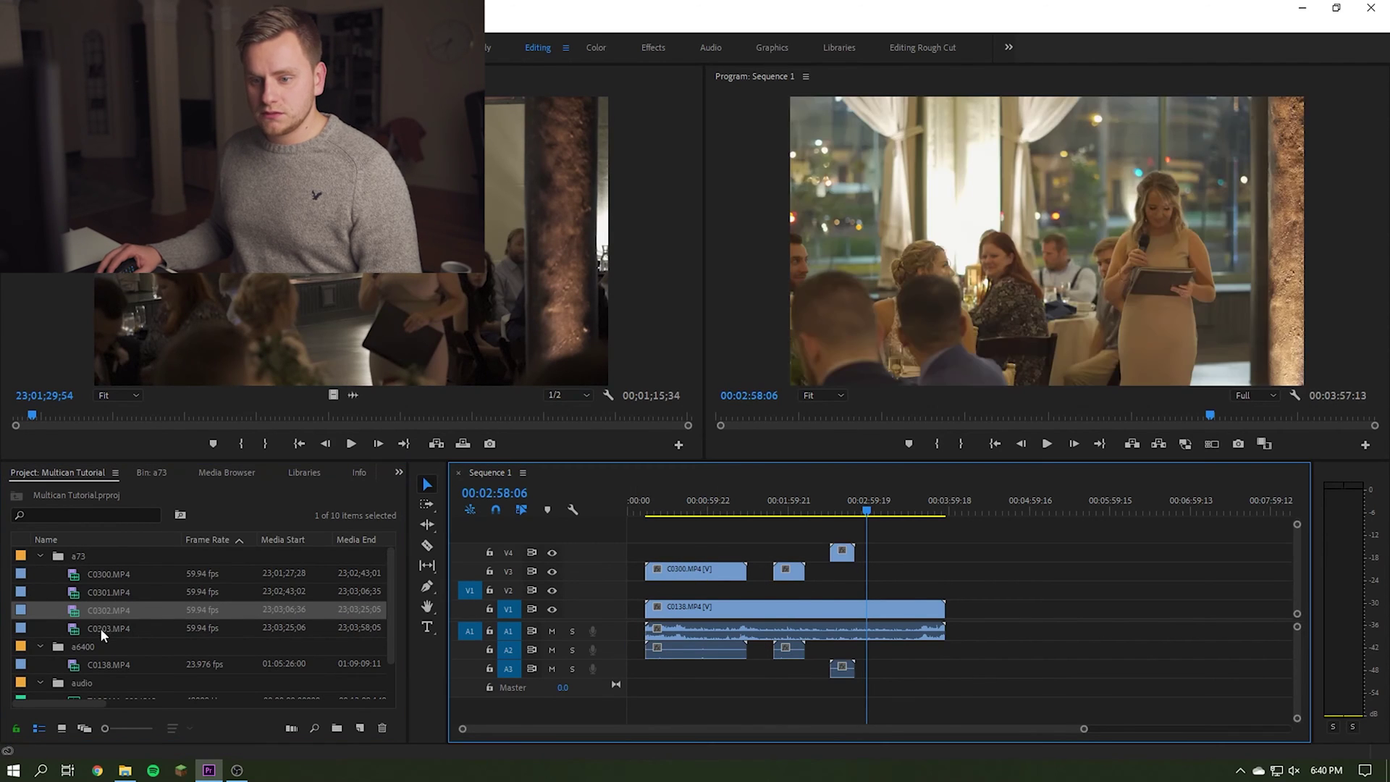
{"action": "left_click_drag", "start_coordinate": [100, 628], "coordinate": [847, 572]}
{"action": "left_click_drag", "start_coordinate": [848, 669], "coordinate": [846, 650]}
Bring the TASCAM audio onto A3, zoom out, and select the C0138 clip
{"action": "scroll", "coordinate": [94, 663], "scroll_direction": "down", "scroll_amount": 2}
{"action": "left_click", "coordinate": [94, 663]}
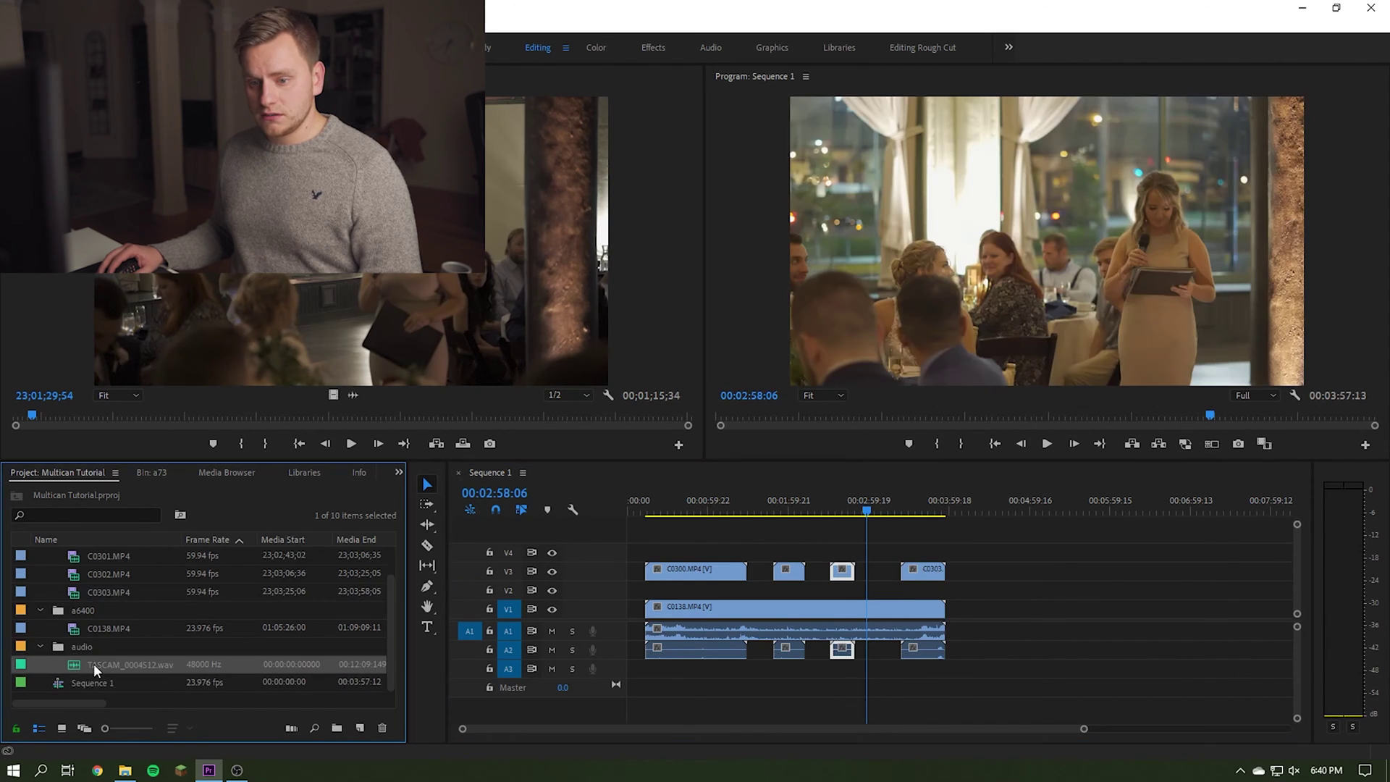
{"action": "left_click", "coordinate": [145, 572]}
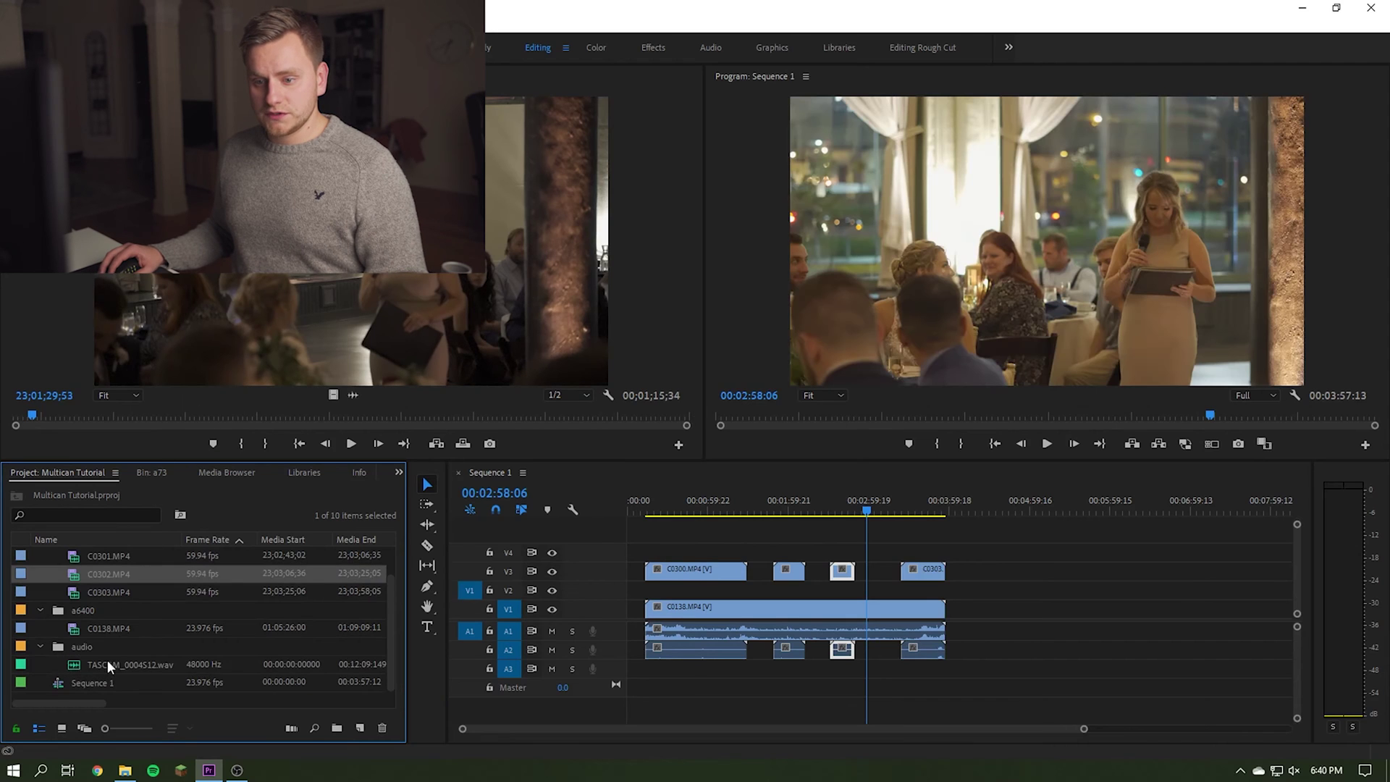
{"action": "double_click", "coordinate": [107, 661]}
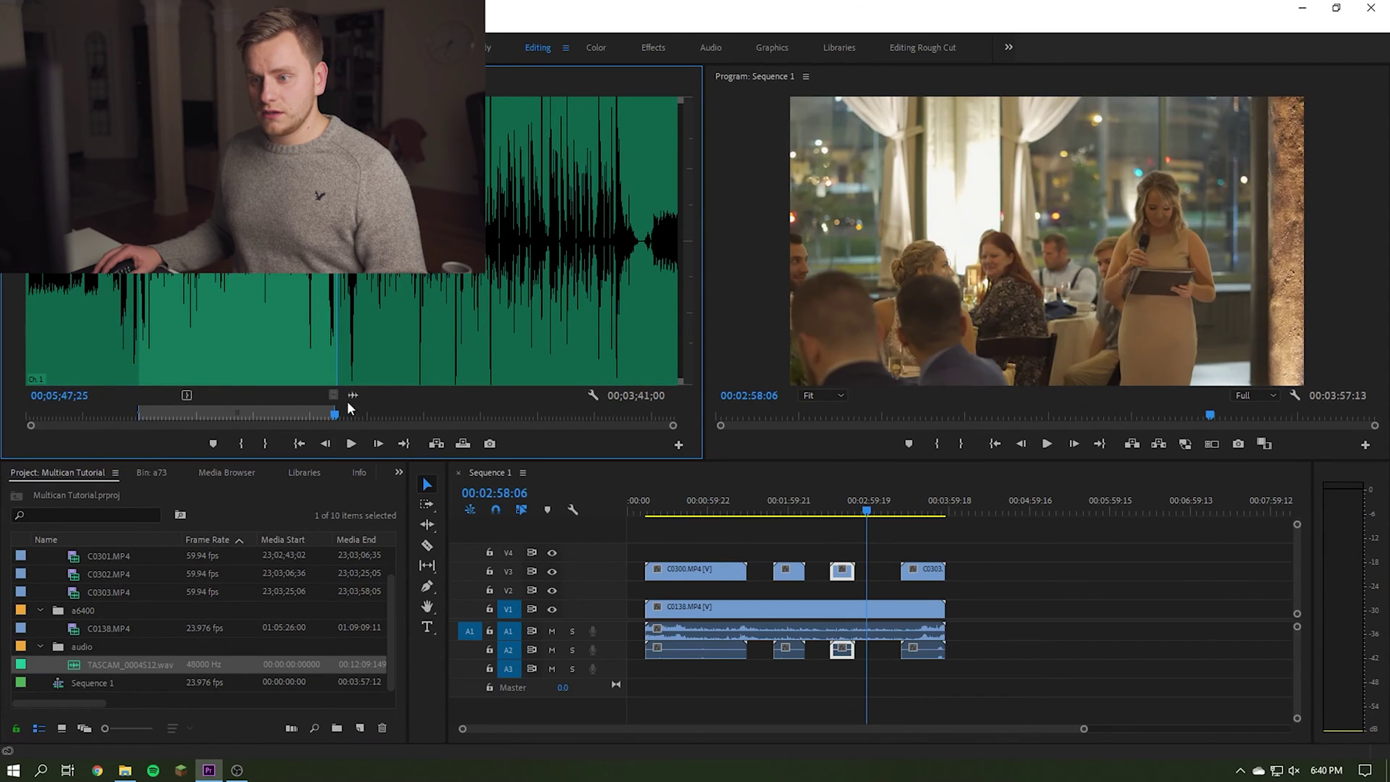
{"action": "left_click_drag", "start_coordinate": [352, 395], "coordinate": [652, 680]}
{"action": "key", "text": "minus"}
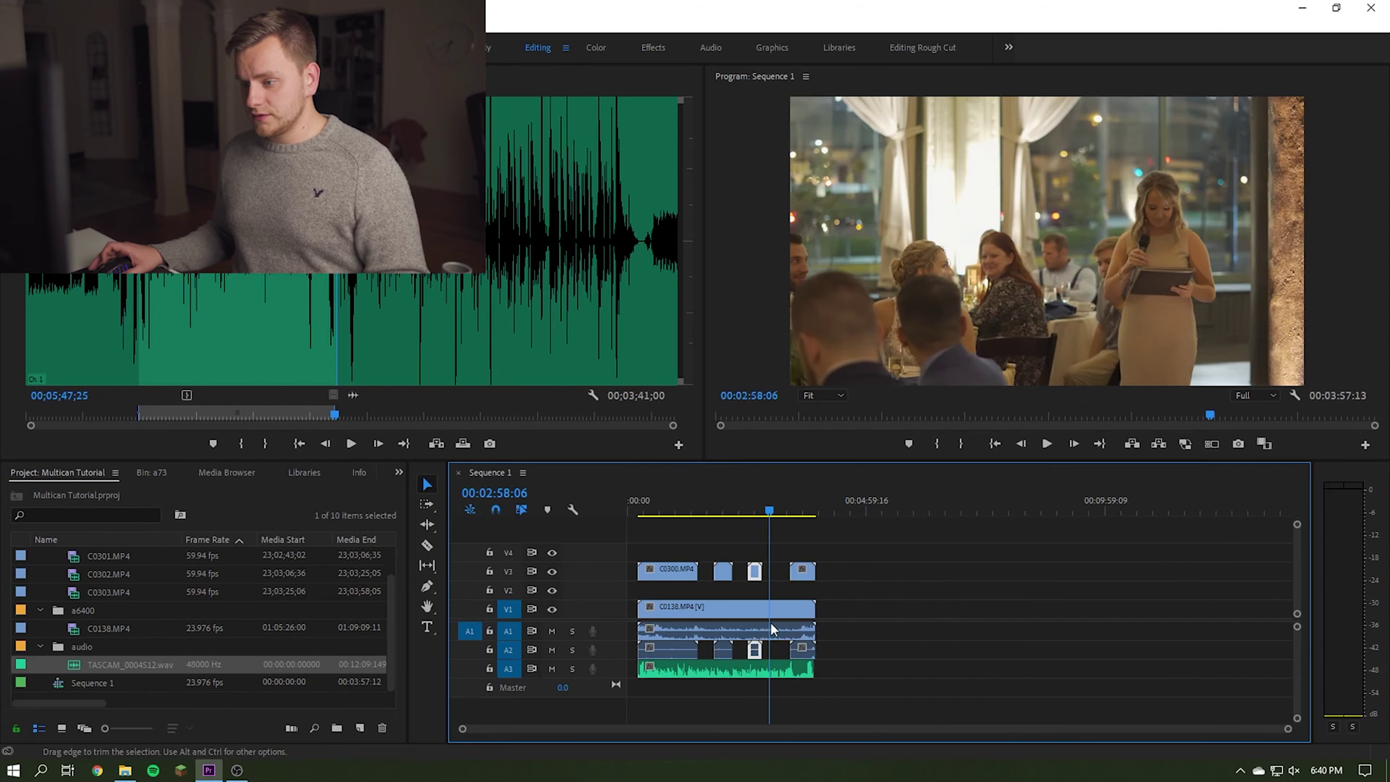
{"action": "left_click", "coordinate": [665, 633]}
{"action": "right_click", "coordinate": [672, 620]}
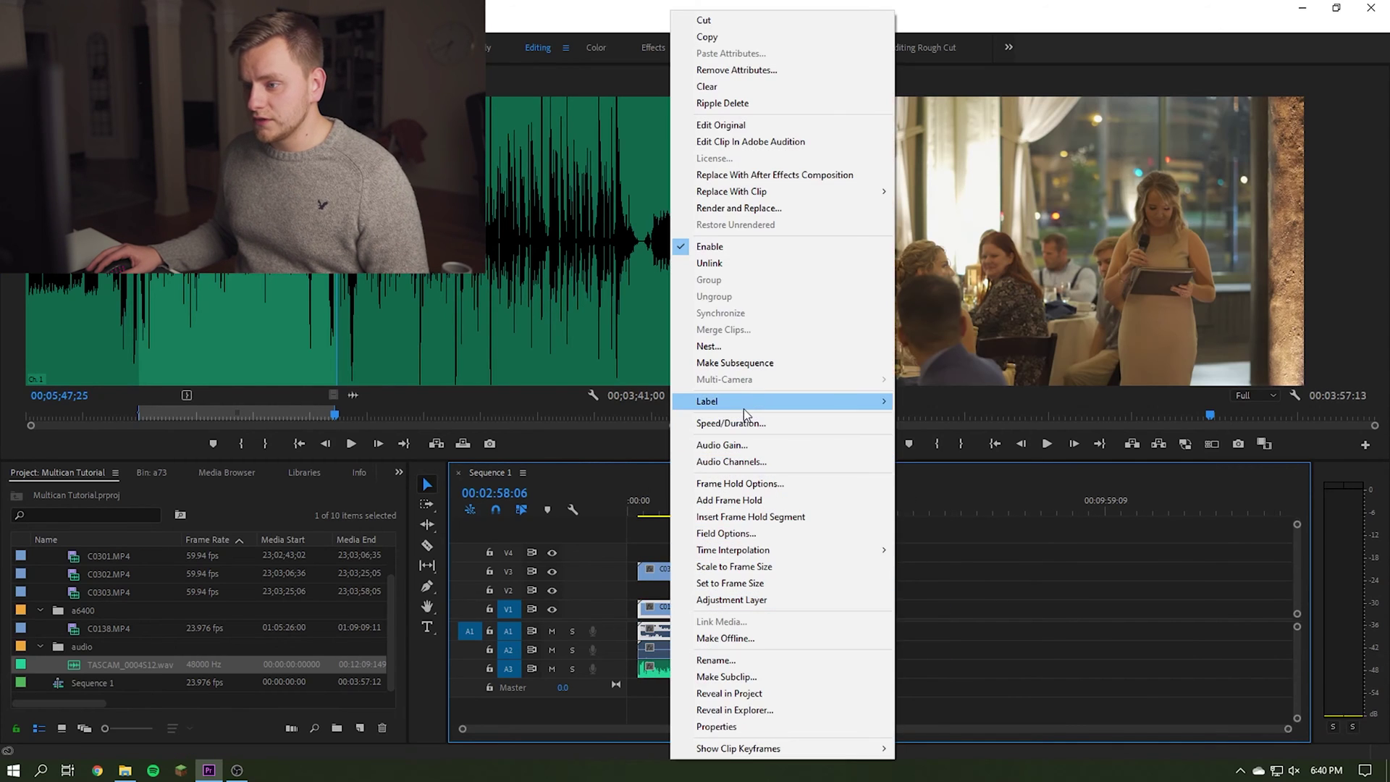
Give C0138 the orange Mango label and move it later in the sequence
{"action": "mouse_move", "coordinate": [744, 404]}
{"action": "left_click", "coordinate": [930, 539]}
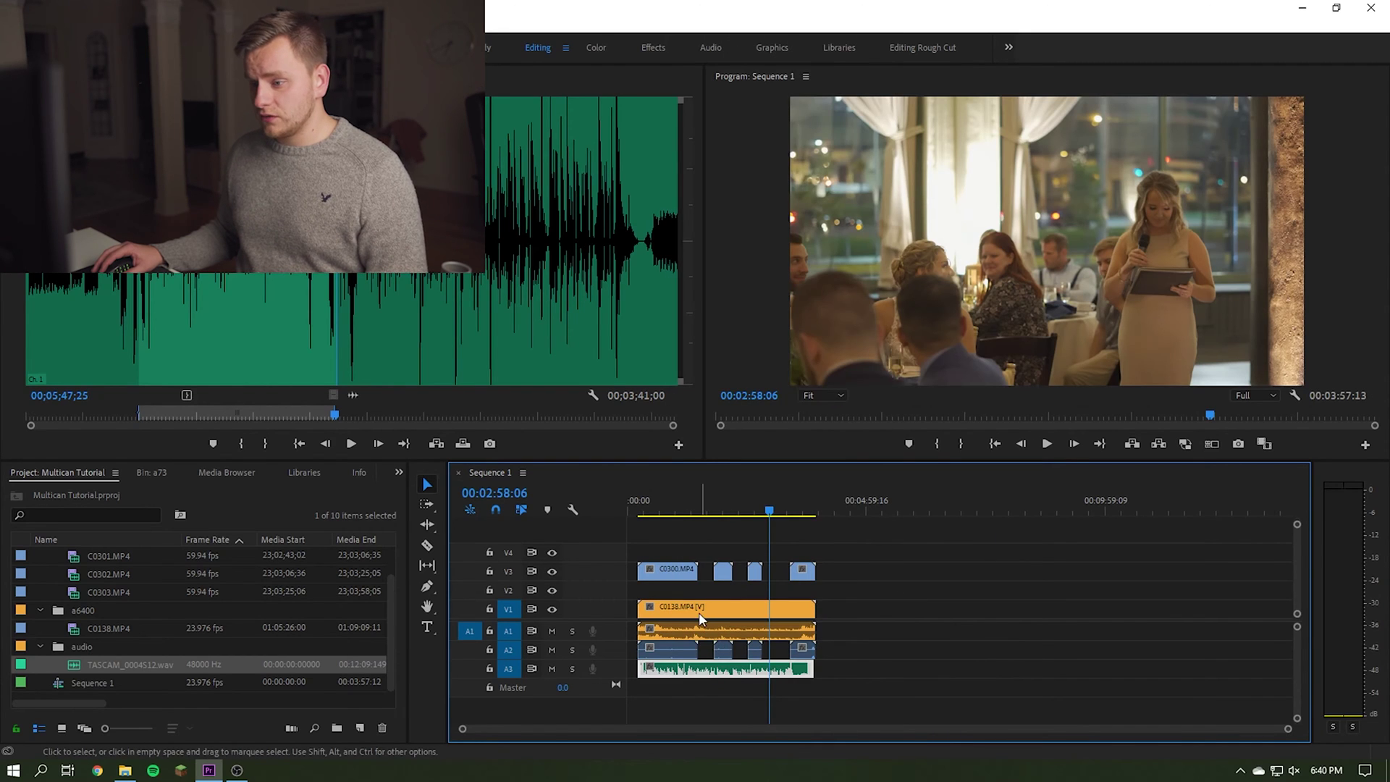
{"action": "left_click_drag", "start_coordinate": [701, 621], "coordinate": [778, 621]}
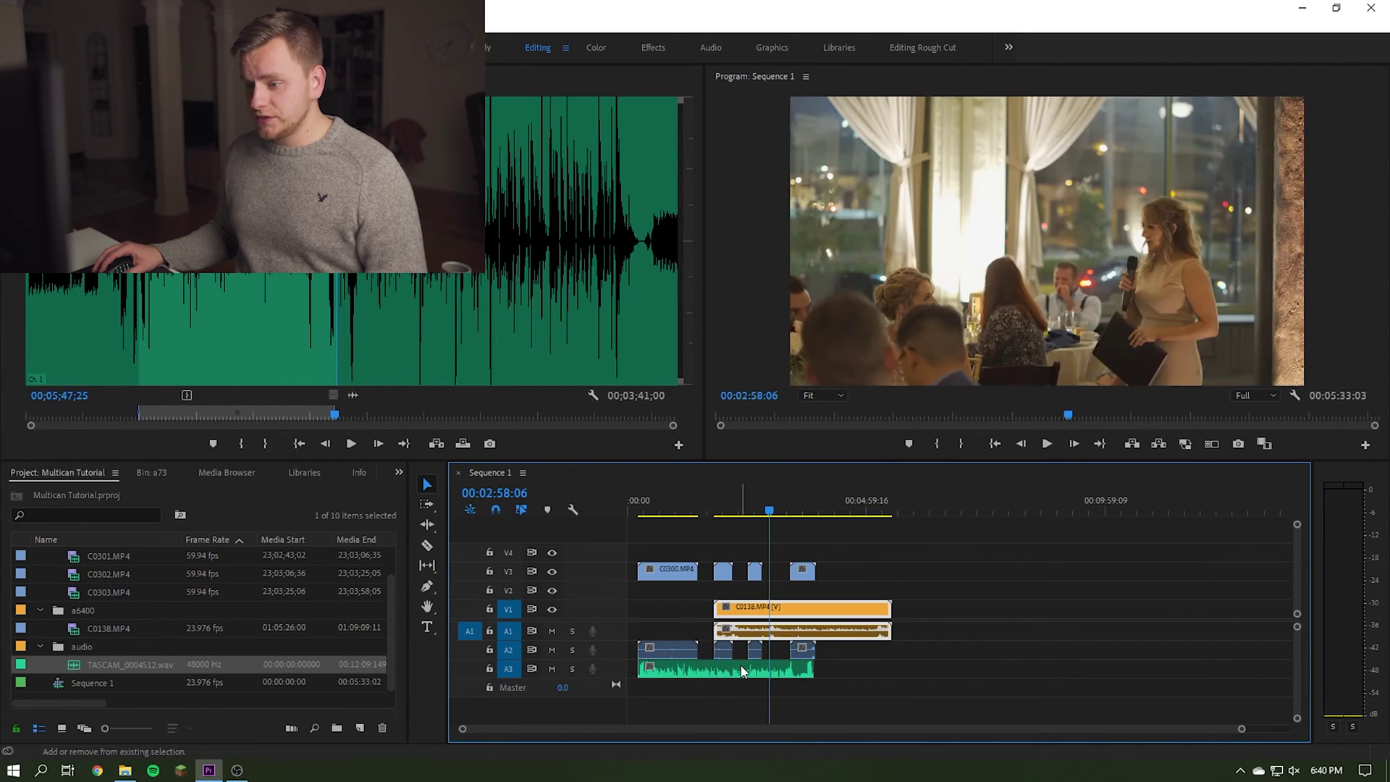
Synchronize the TASCAM audio to C0138 by audio, trim its edges to match, and select the a73 clips
{"action": "right_click", "coordinate": [784, 666]}
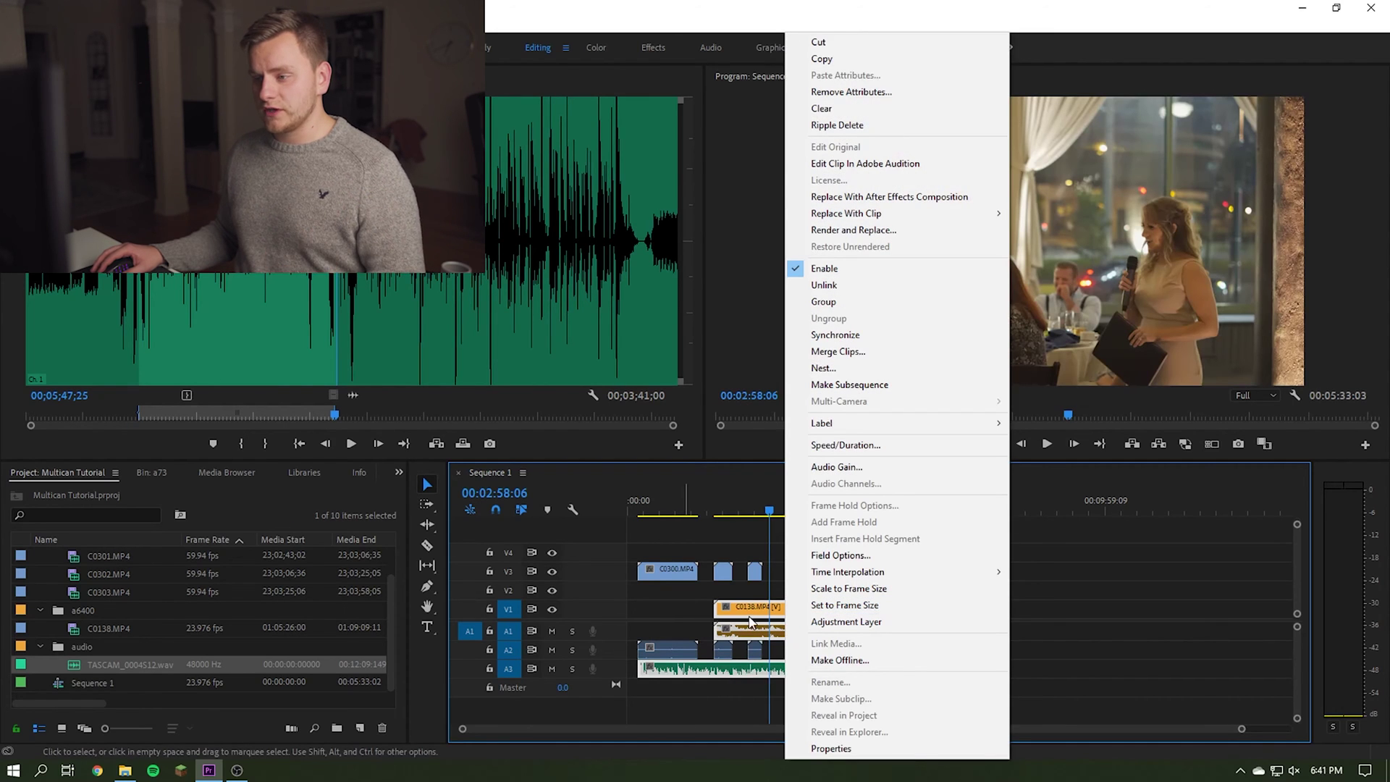
{"action": "left_click", "coordinate": [839, 335]}
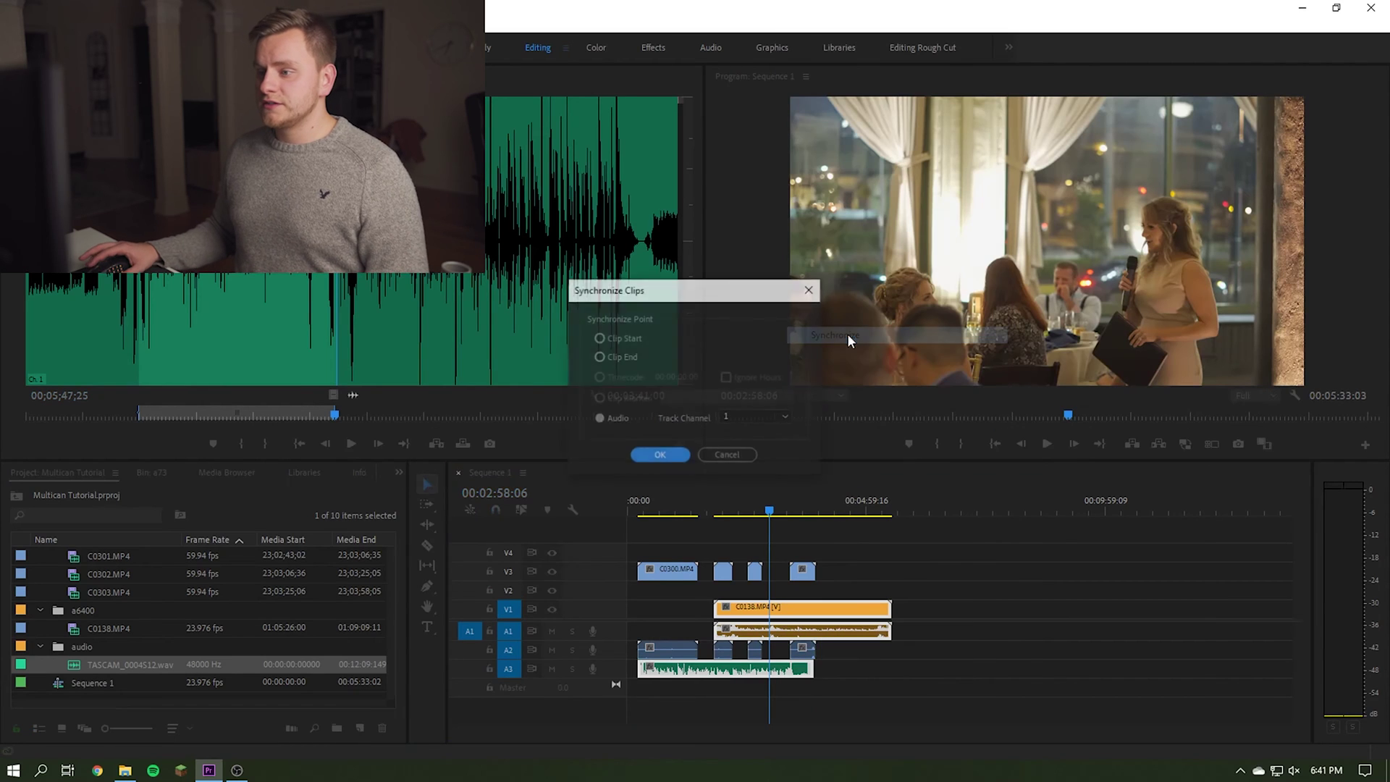
{"action": "left_click", "coordinate": [660, 456]}
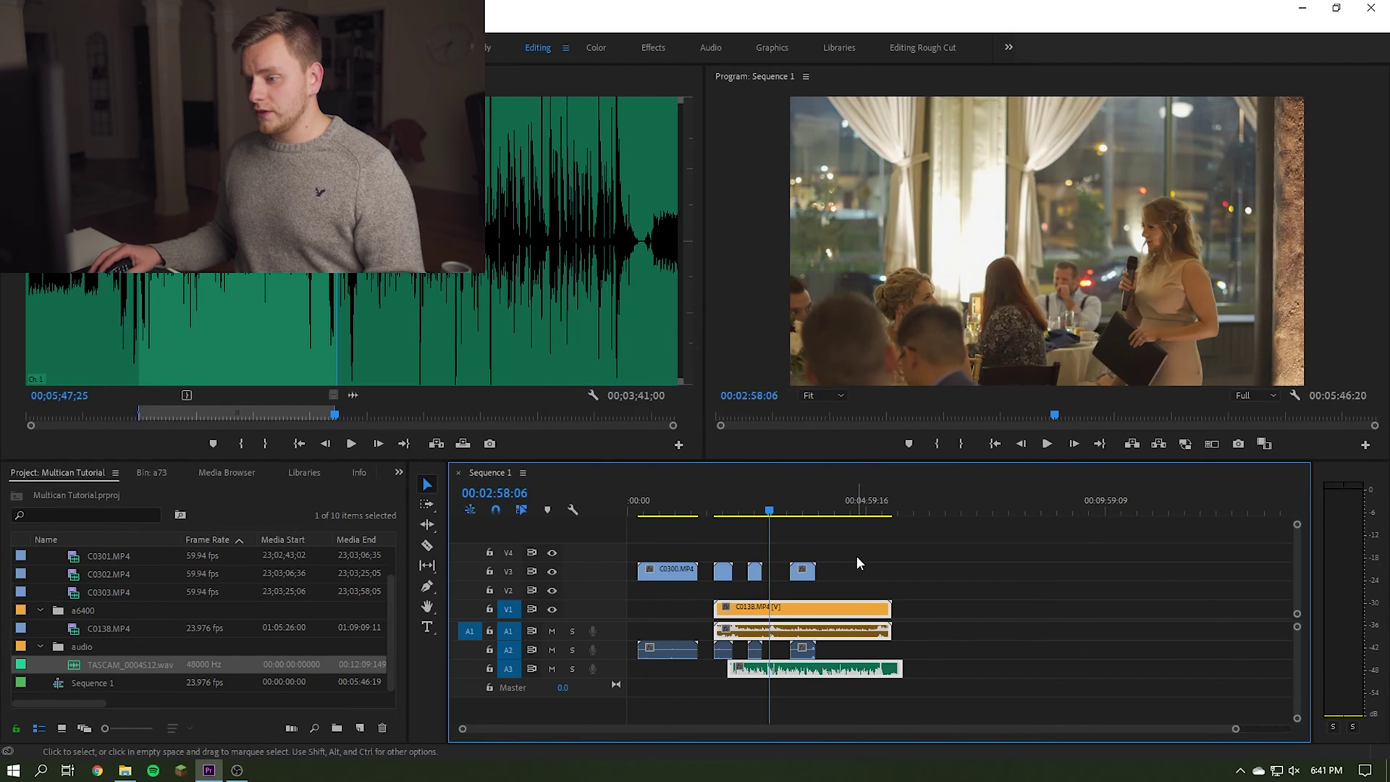
{"action": "left_click", "coordinate": [701, 670]}
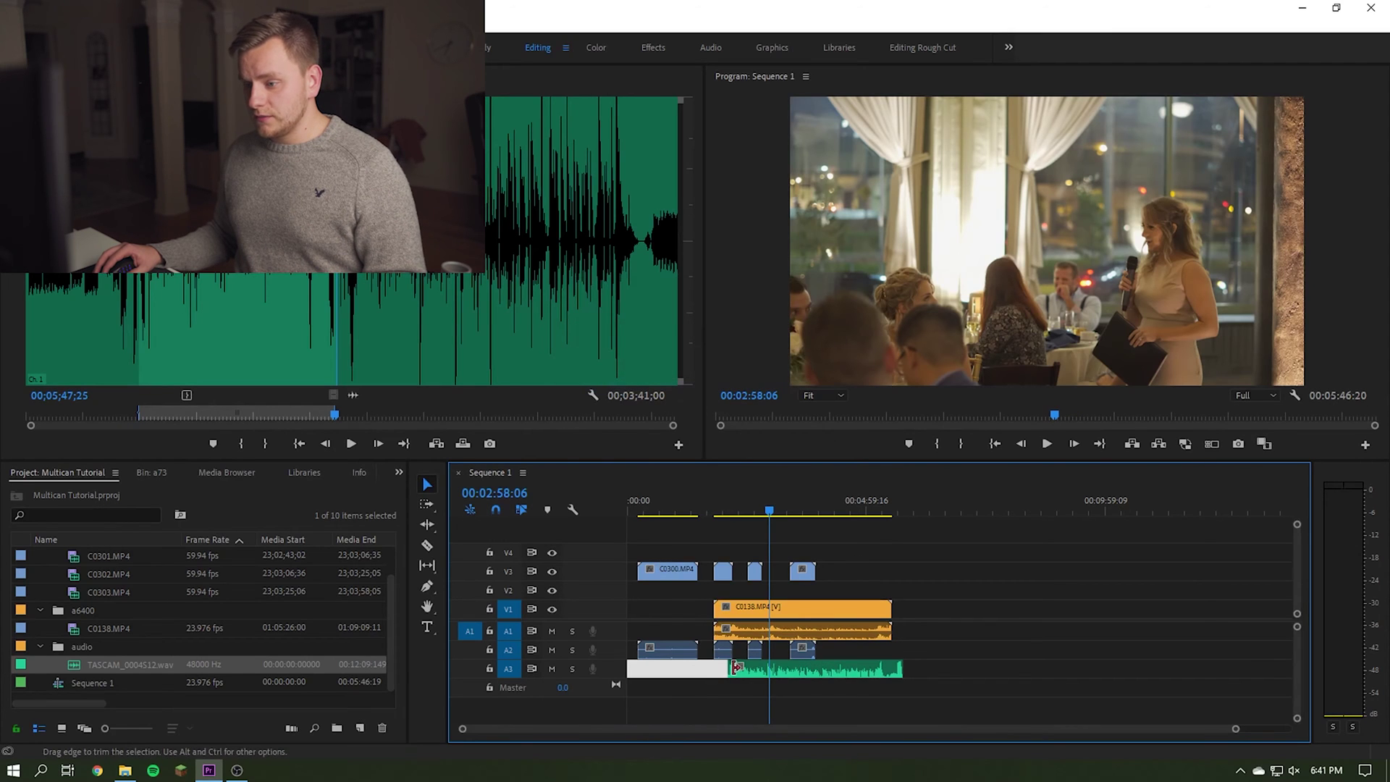
{"action": "left_click_drag", "start_coordinate": [736, 667], "coordinate": [716, 668]}
{"action": "left_click_drag", "start_coordinate": [898, 670], "coordinate": [891, 669]}
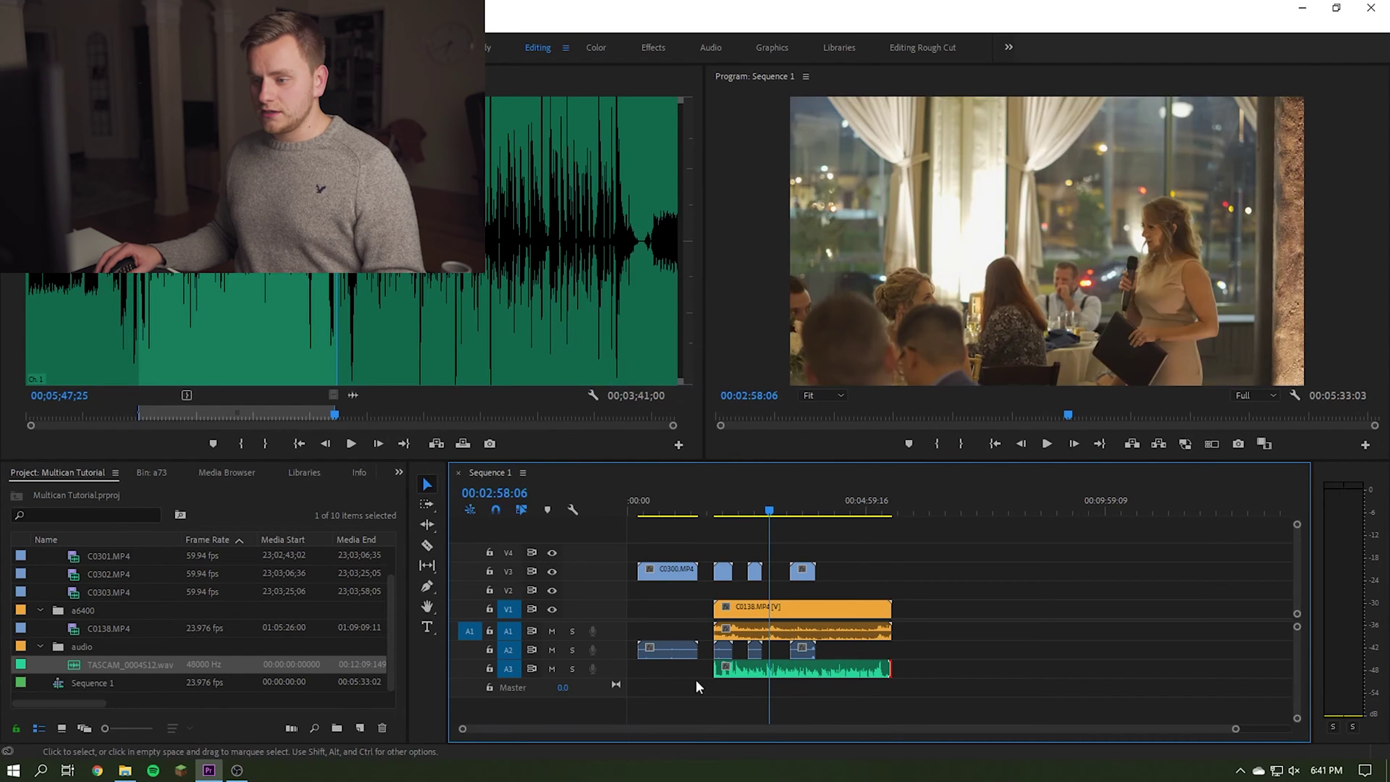
{"action": "left_click", "coordinate": [810, 573]}
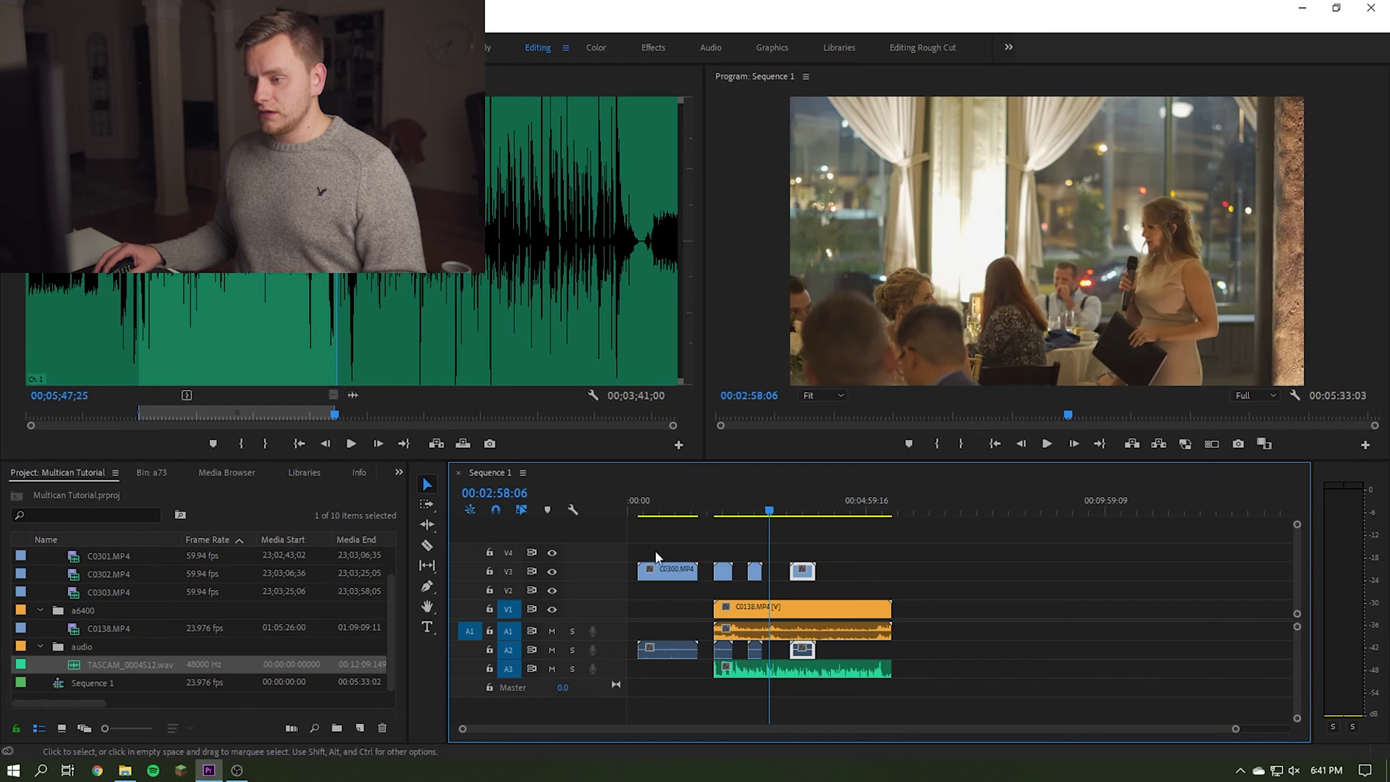
{"action": "left_click_drag", "start_coordinate": [655, 554], "coordinate": [816, 590]}
Move the four a73 clips down to V2 and synchronize them with C0138 by audio
{"action": "left_click_drag", "start_coordinate": [684, 581], "coordinate": [687, 594]}
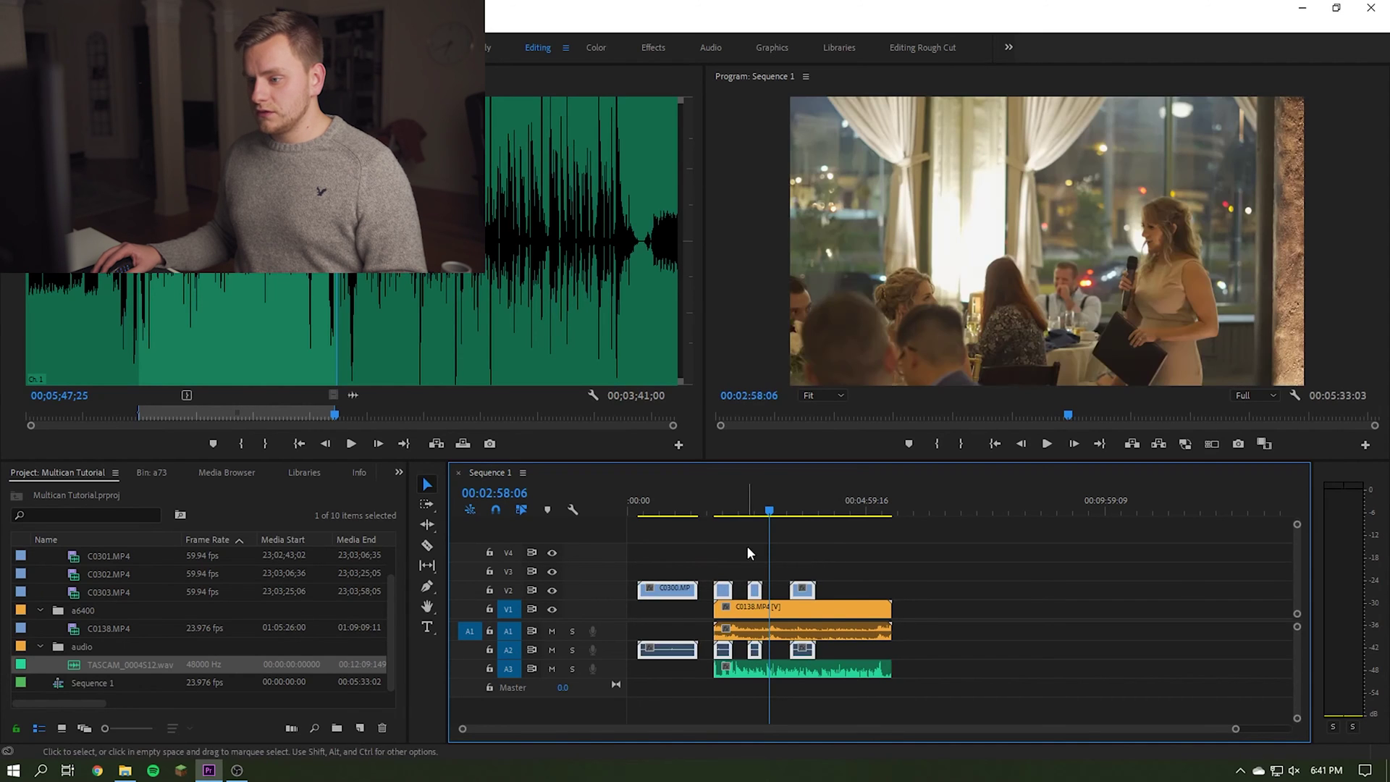
{"action": "left_click", "coordinate": [822, 608]}
{"action": "right_click", "coordinate": [805, 608]}
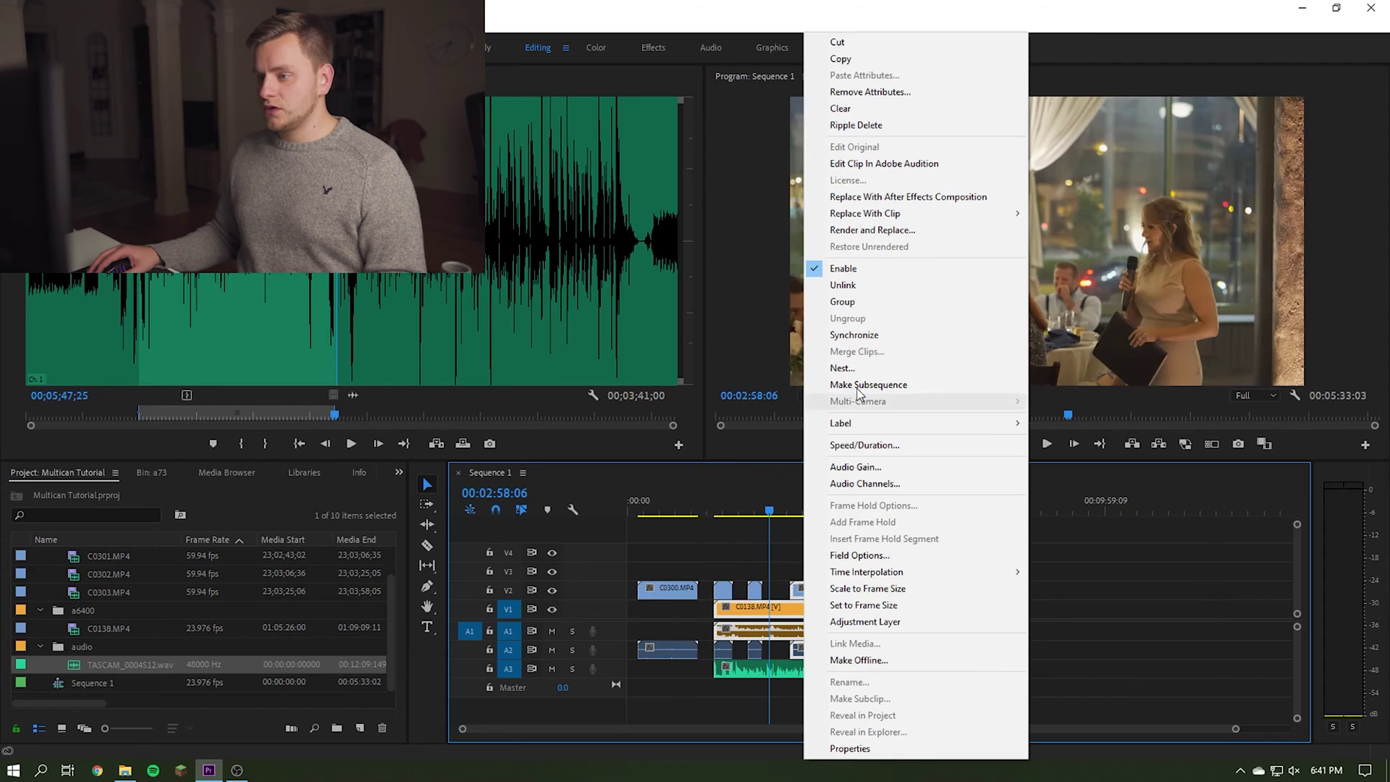
{"action": "left_click", "coordinate": [869, 335]}
{"action": "left_click", "coordinate": [672, 457]}
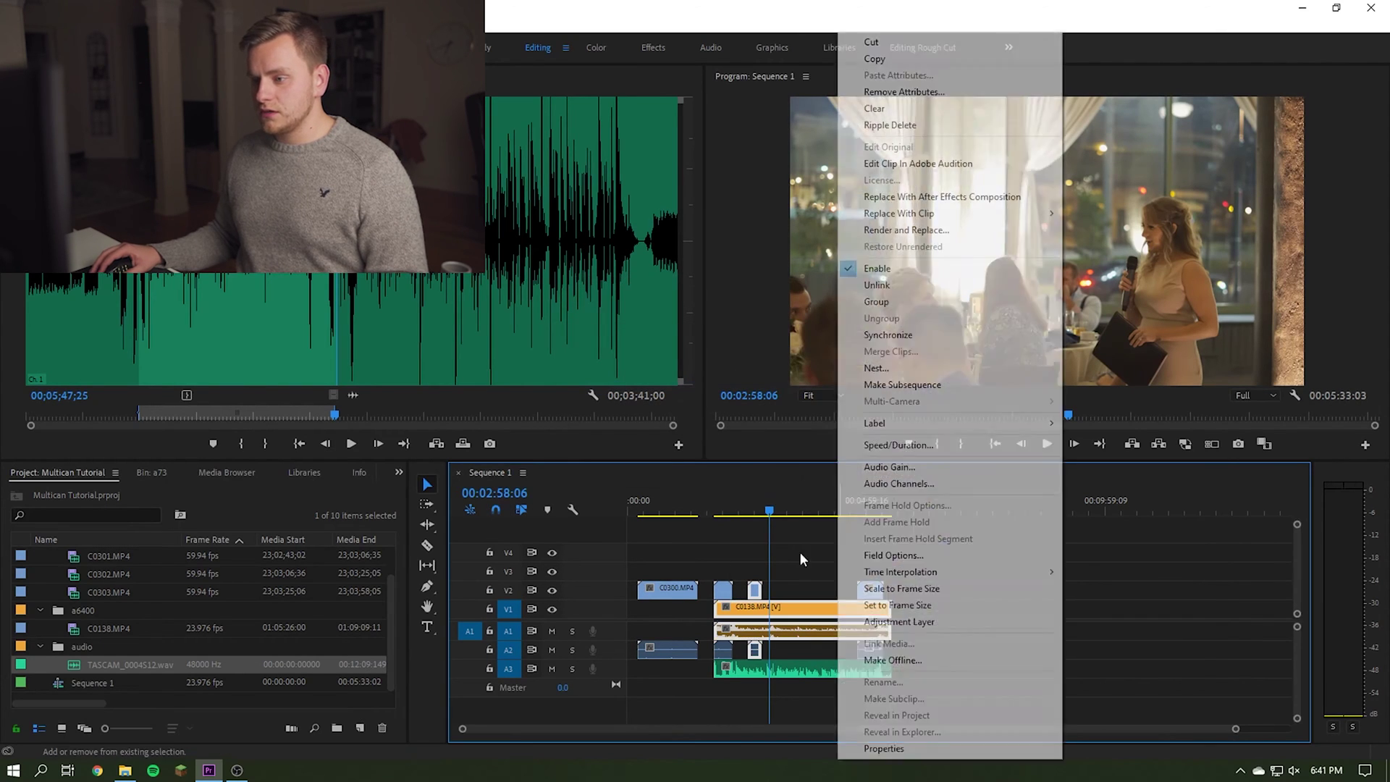
{"action": "right_click", "coordinate": [834, 619]}
{"action": "left_click", "coordinate": [889, 336]}
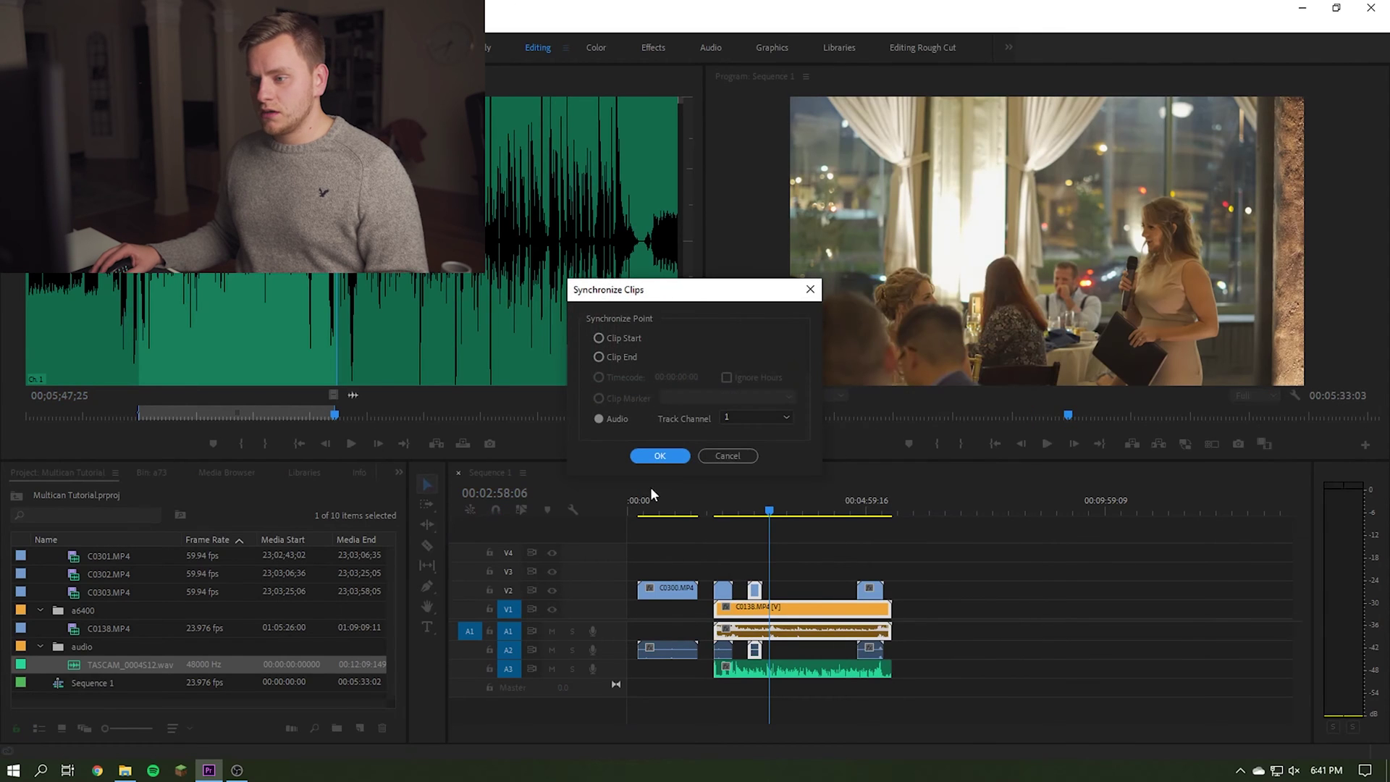
{"action": "left_click", "coordinate": [658, 459]}
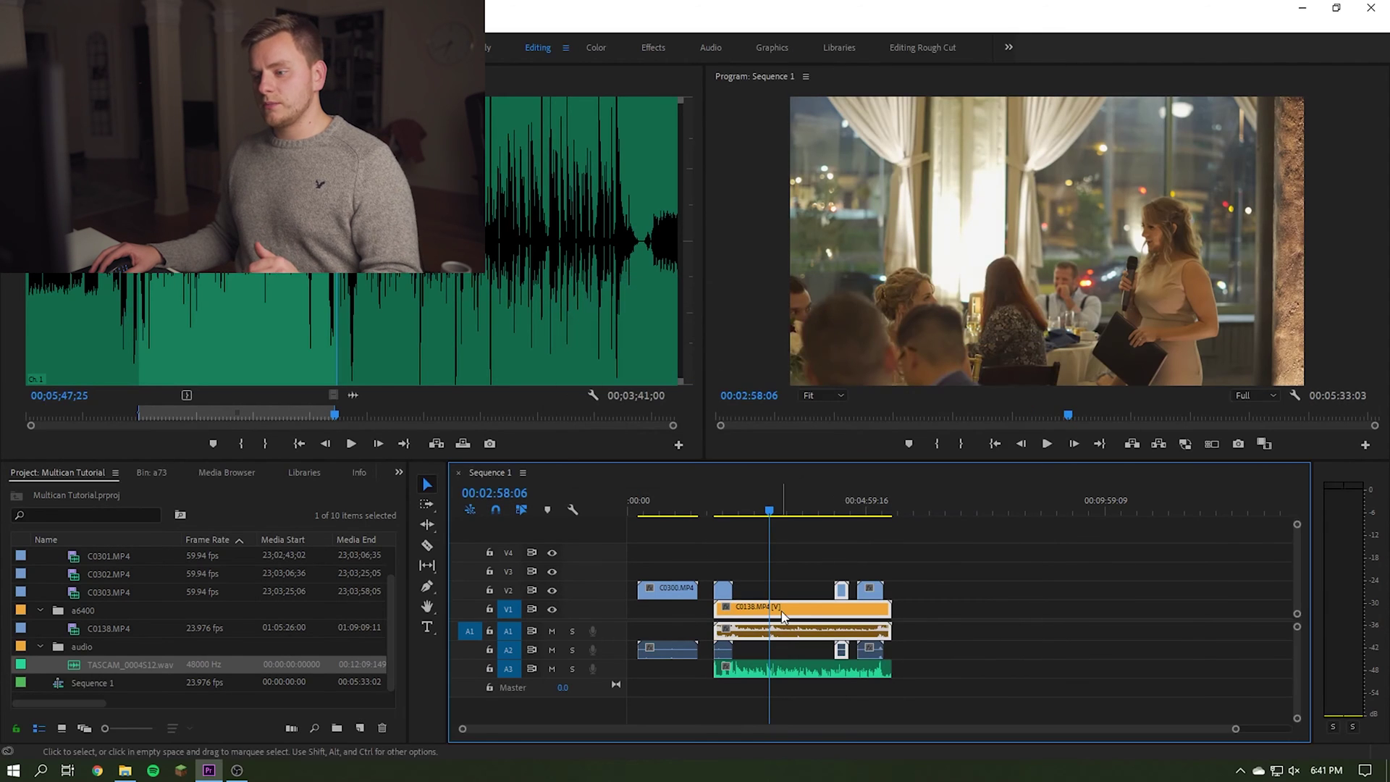
Select C0138 together with the first C0300 clip on V2 and open their context menu
{"action": "left_click", "coordinate": [808, 614]}
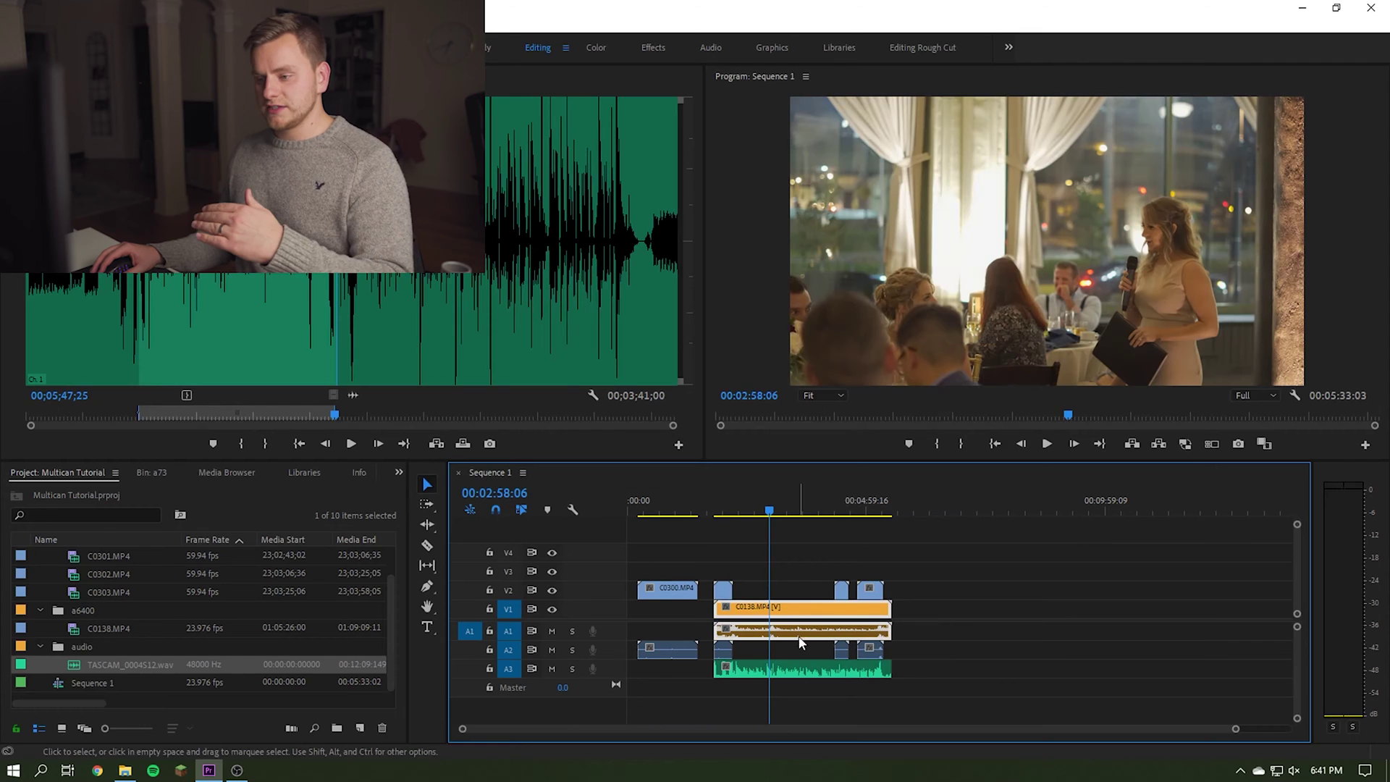
{"action": "left_click", "coordinate": [818, 680]}
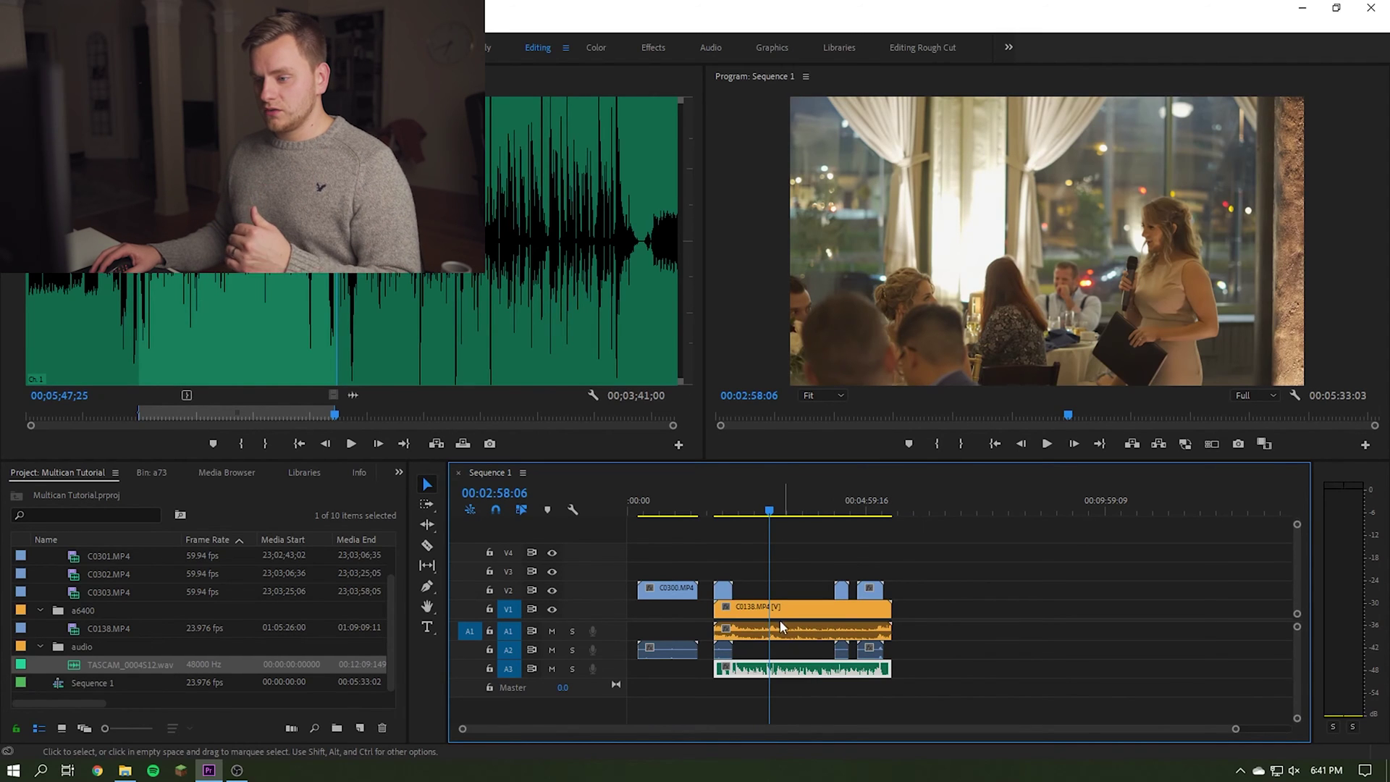
{"action": "left_click", "coordinate": [721, 590]}
{"action": "mouse_move", "coordinate": [724, 592]}
{"action": "left_mouse_down"}
{"action": "mouse_move", "coordinate": [756, 594]}
{"action": "mouse_move", "coordinate": [727, 610]}
{"action": "left_mouse_up"}
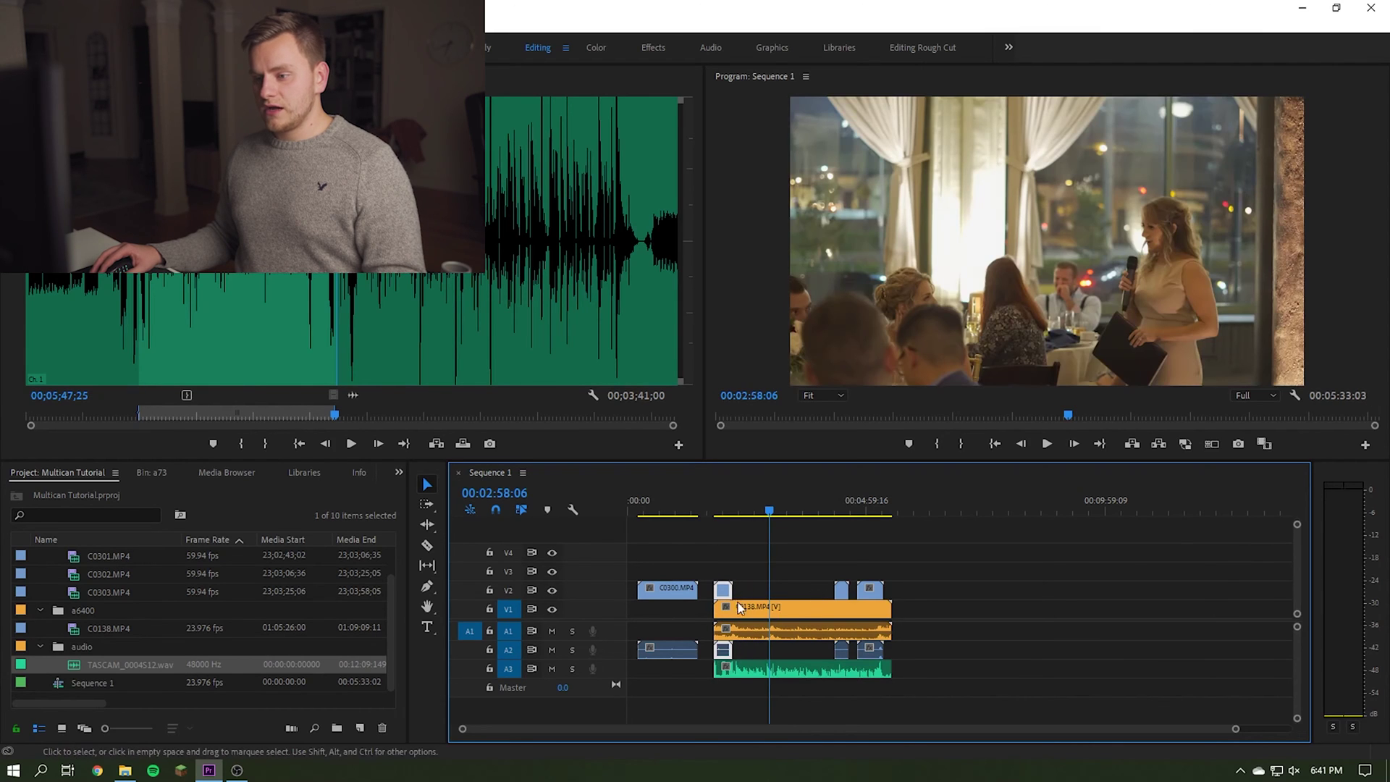
{"action": "left_click", "coordinate": [755, 616]}
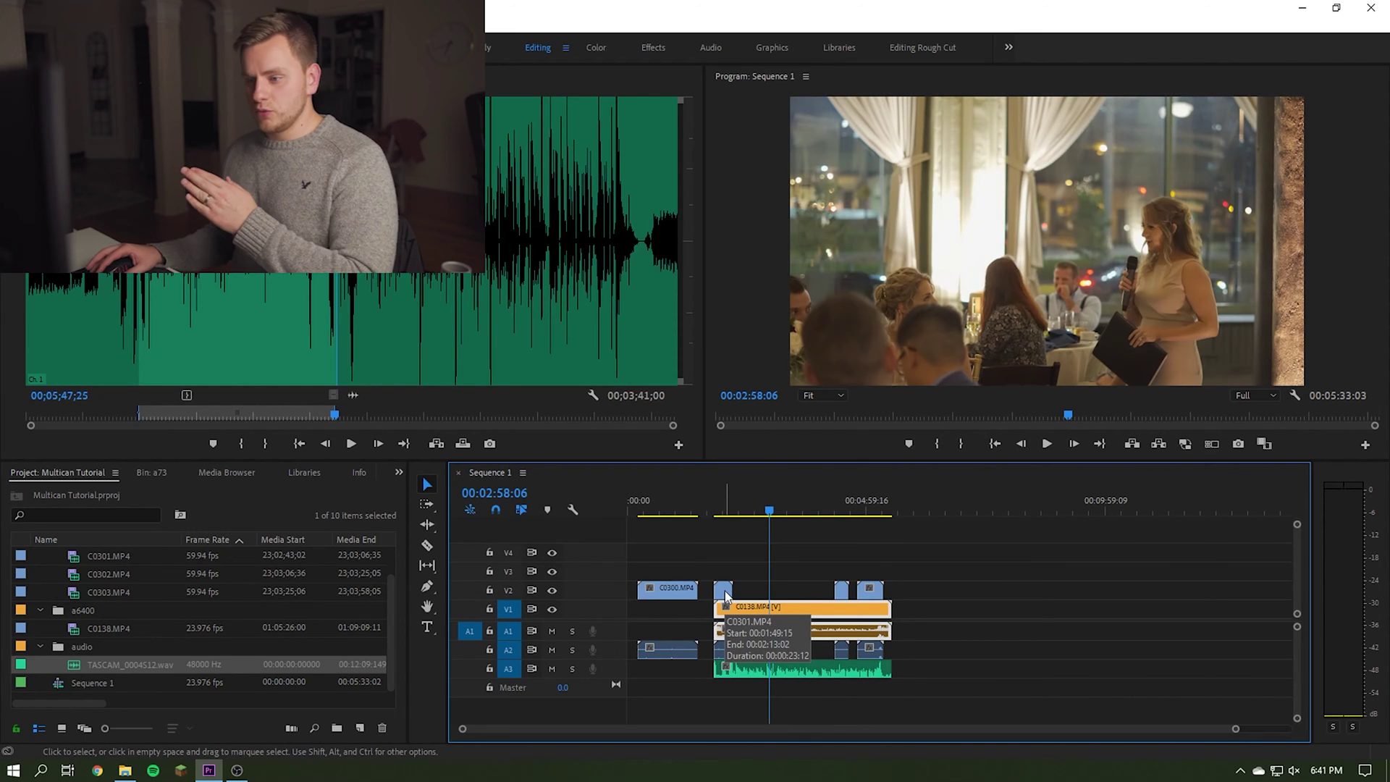
{"action": "right_click", "coordinate": [726, 595]}
{"action": "key", "text": "Escape"}
{"action": "left_click", "coordinate": [724, 590], "text": "shift"}
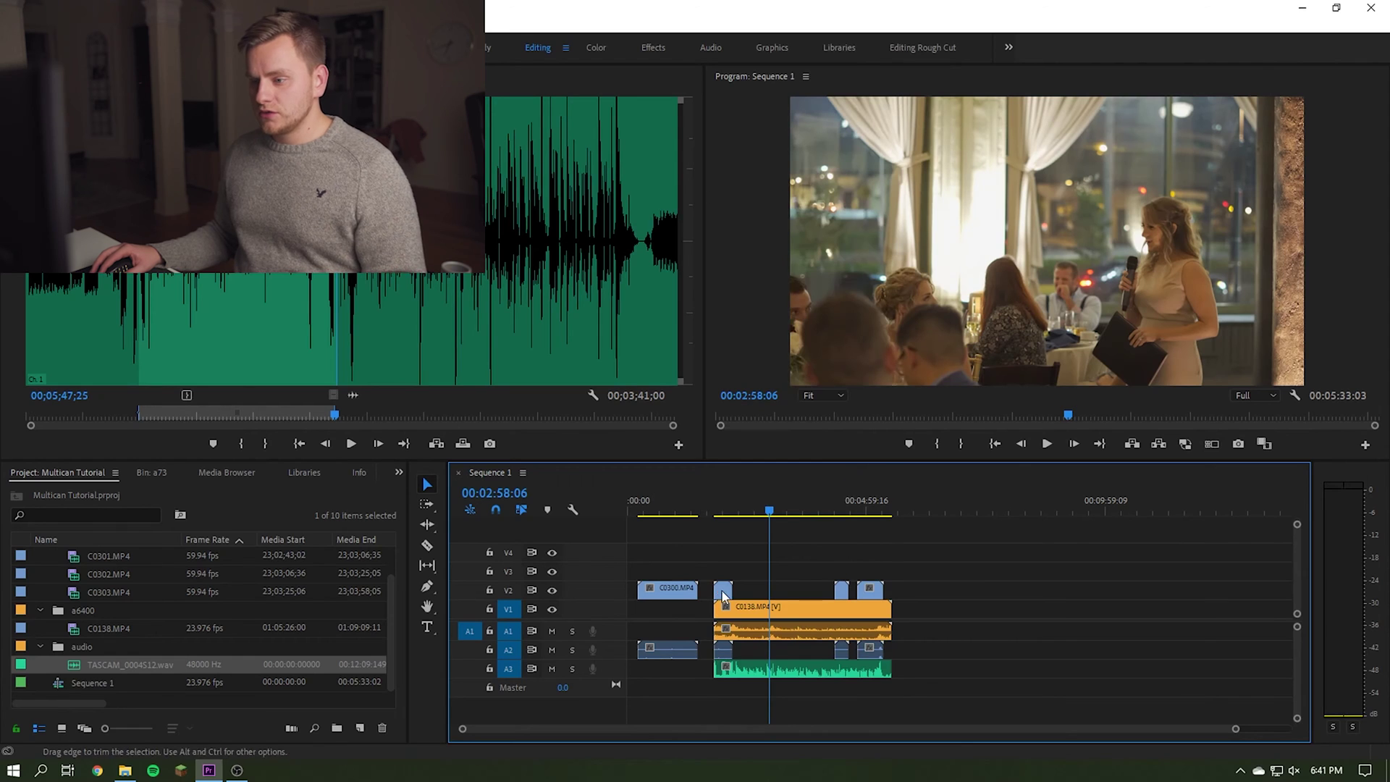
{"action": "right_click", "coordinate": [766, 614]}
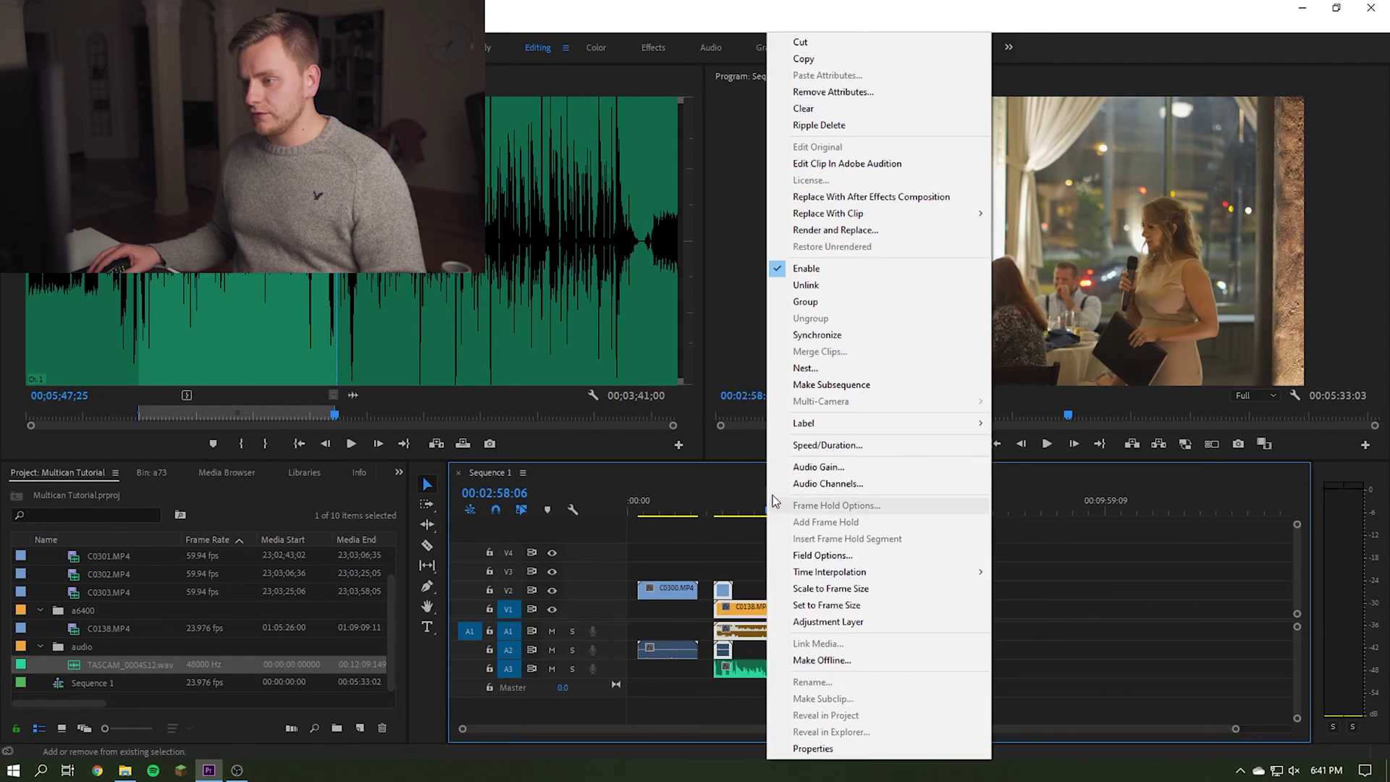
Synchronize the selected C0300 and C0138 clips by audio
{"action": "left_click", "coordinate": [816, 335]}
{"action": "key", "text": "Return"}
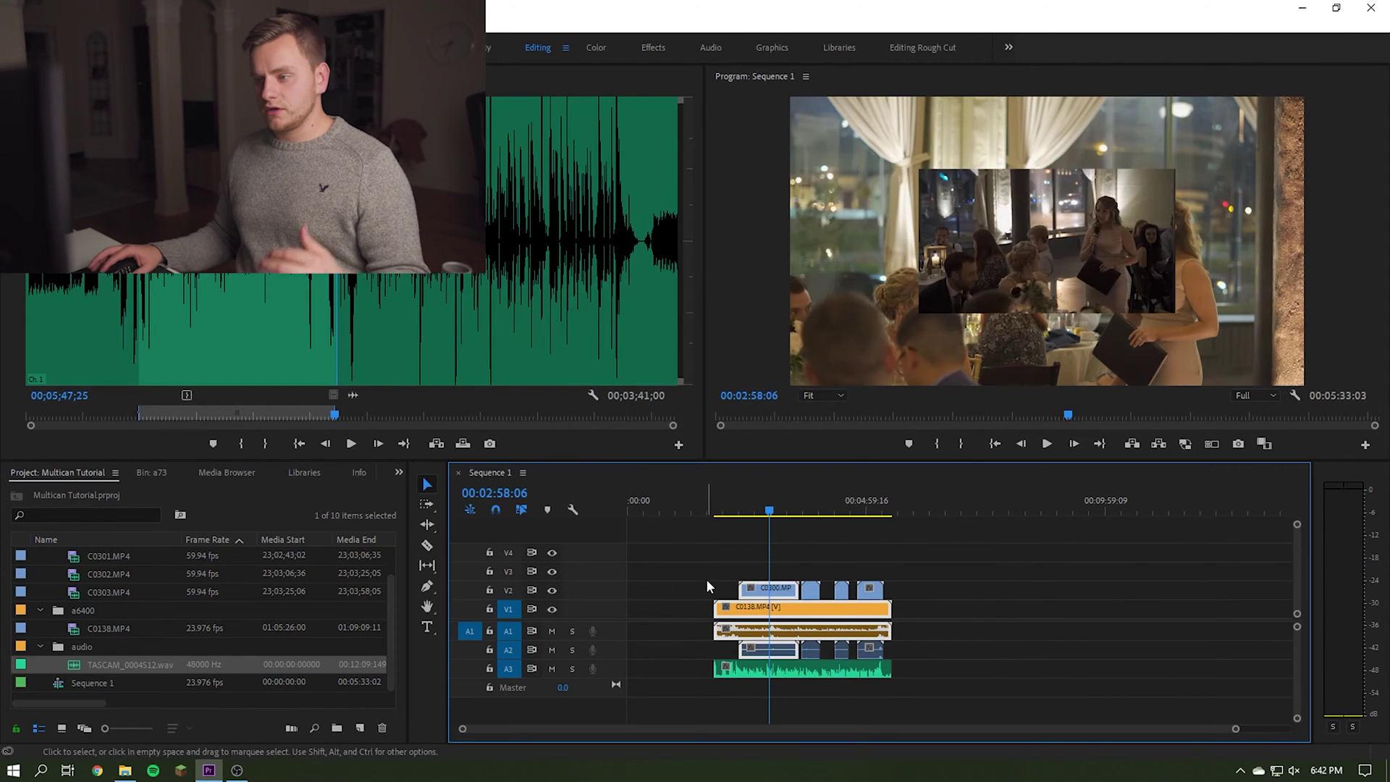
{"action": "left_click_drag", "start_coordinate": [759, 575], "coordinate": [884, 598]}
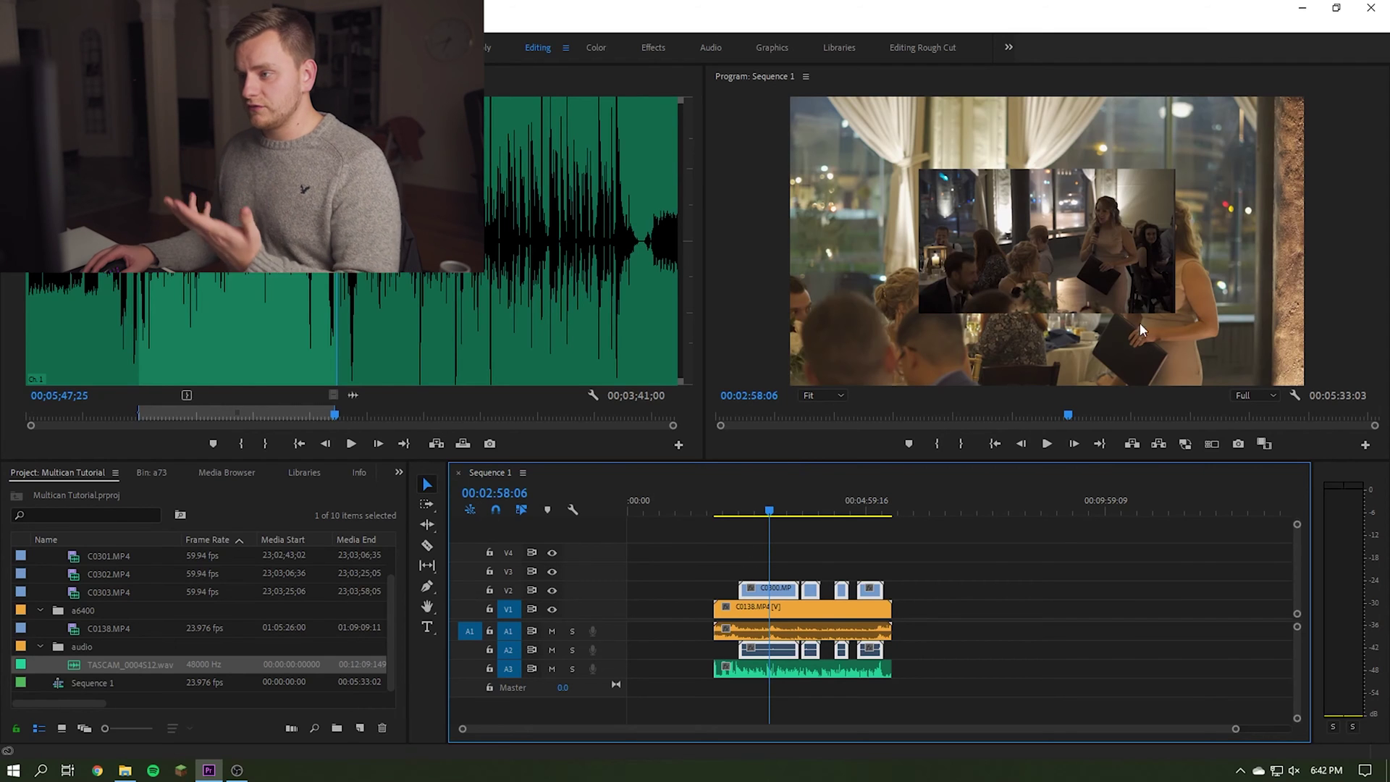
Apply Set to Frame Size to the V2 camera clips, then toggle V2 visibility to compare angles
{"action": "left_click_drag", "start_coordinate": [728, 566], "coordinate": [907, 600]}
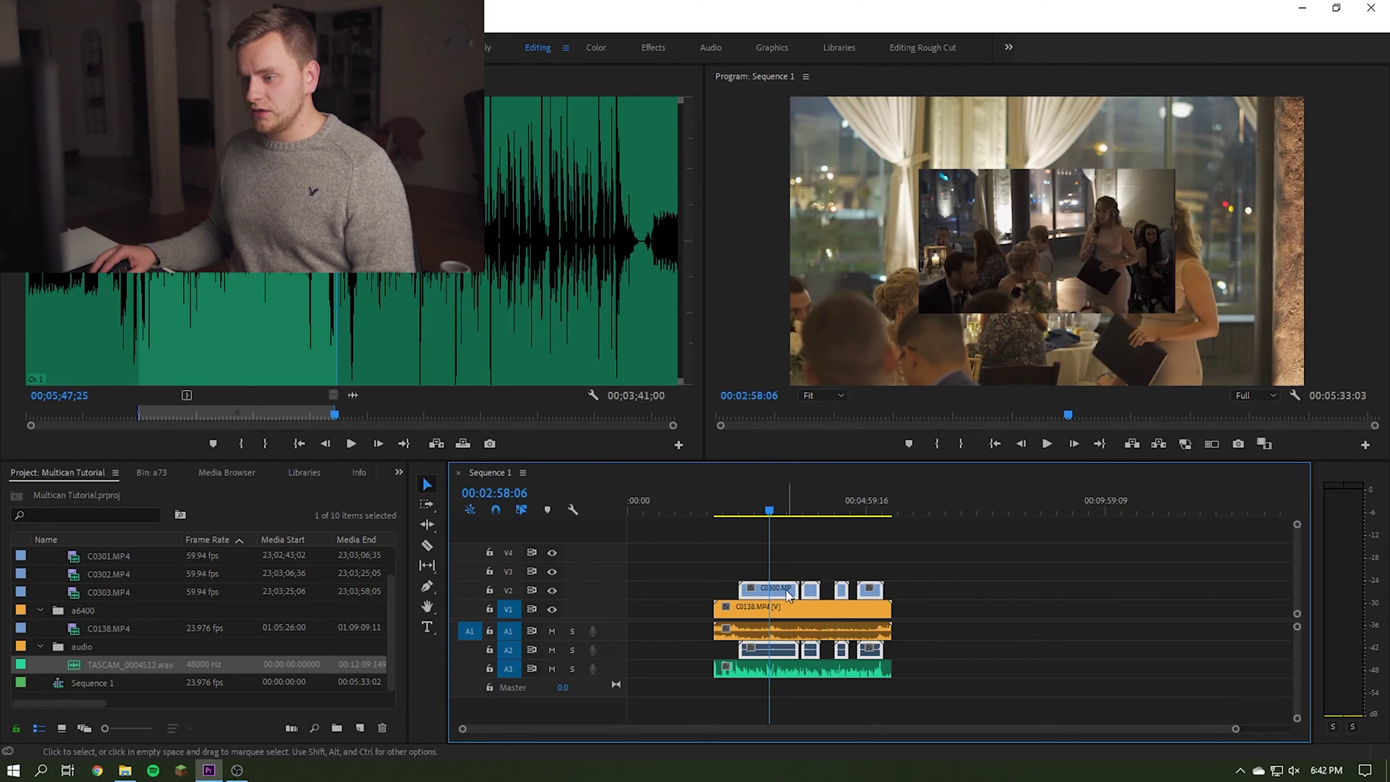
{"action": "right_click", "coordinate": [789, 595]}
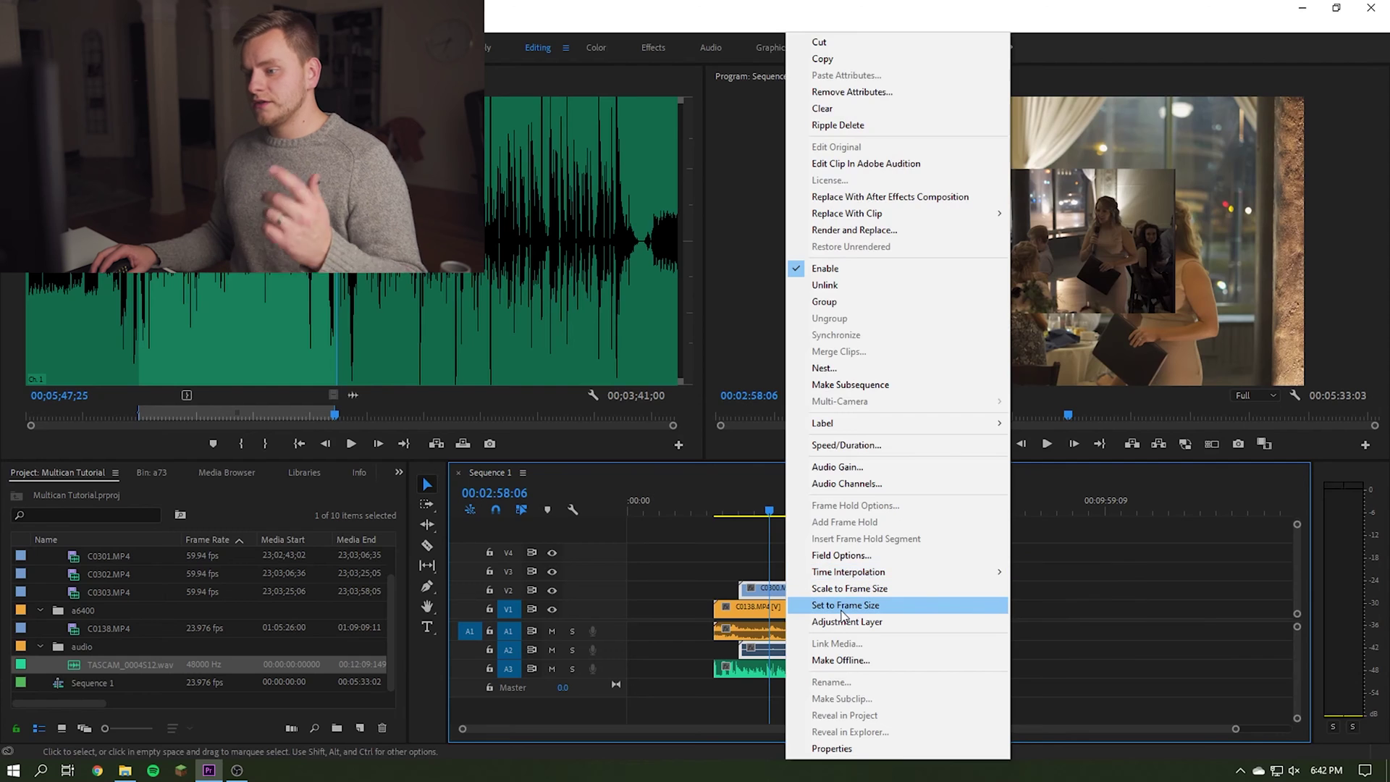
{"action": "left_click", "coordinate": [841, 608]}
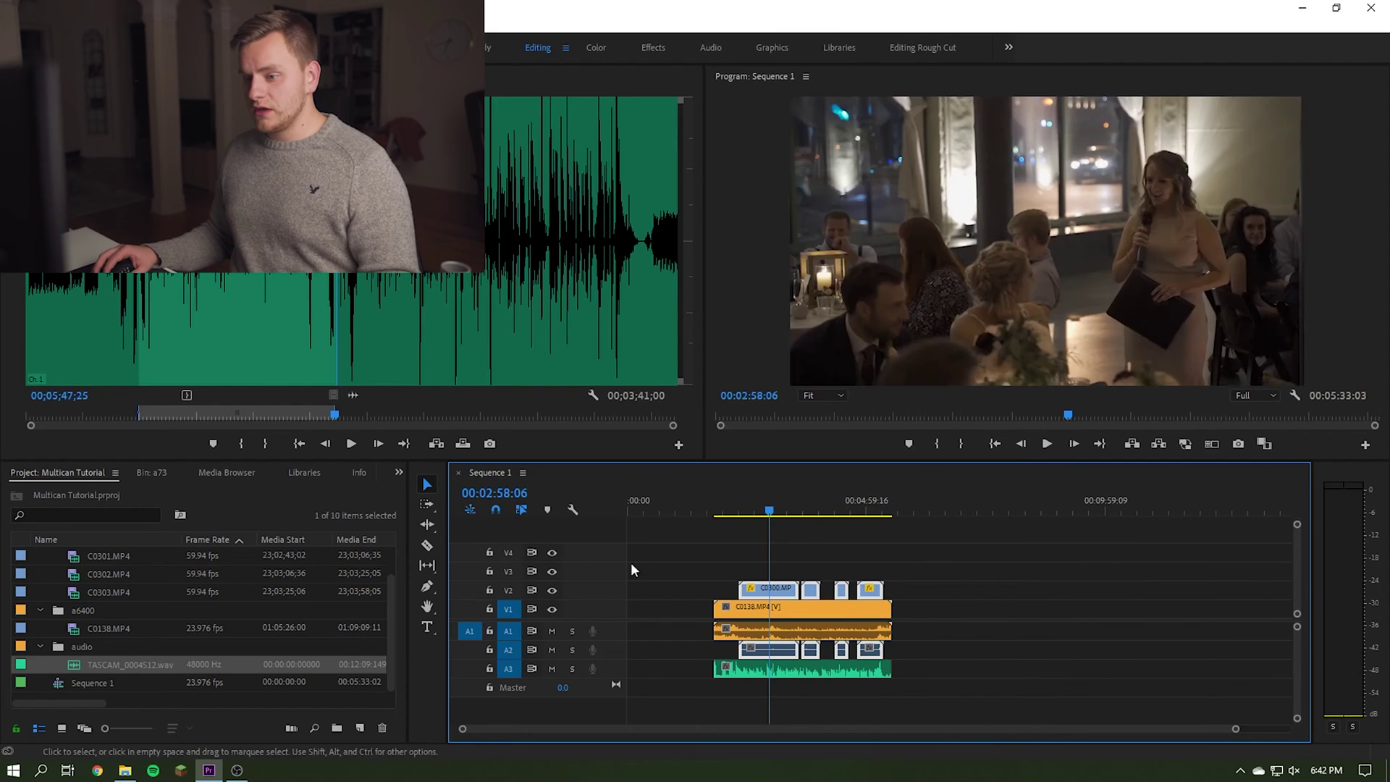
{"action": "left_click", "coordinate": [552, 589]}
{"action": "left_click", "coordinate": [552, 590]}
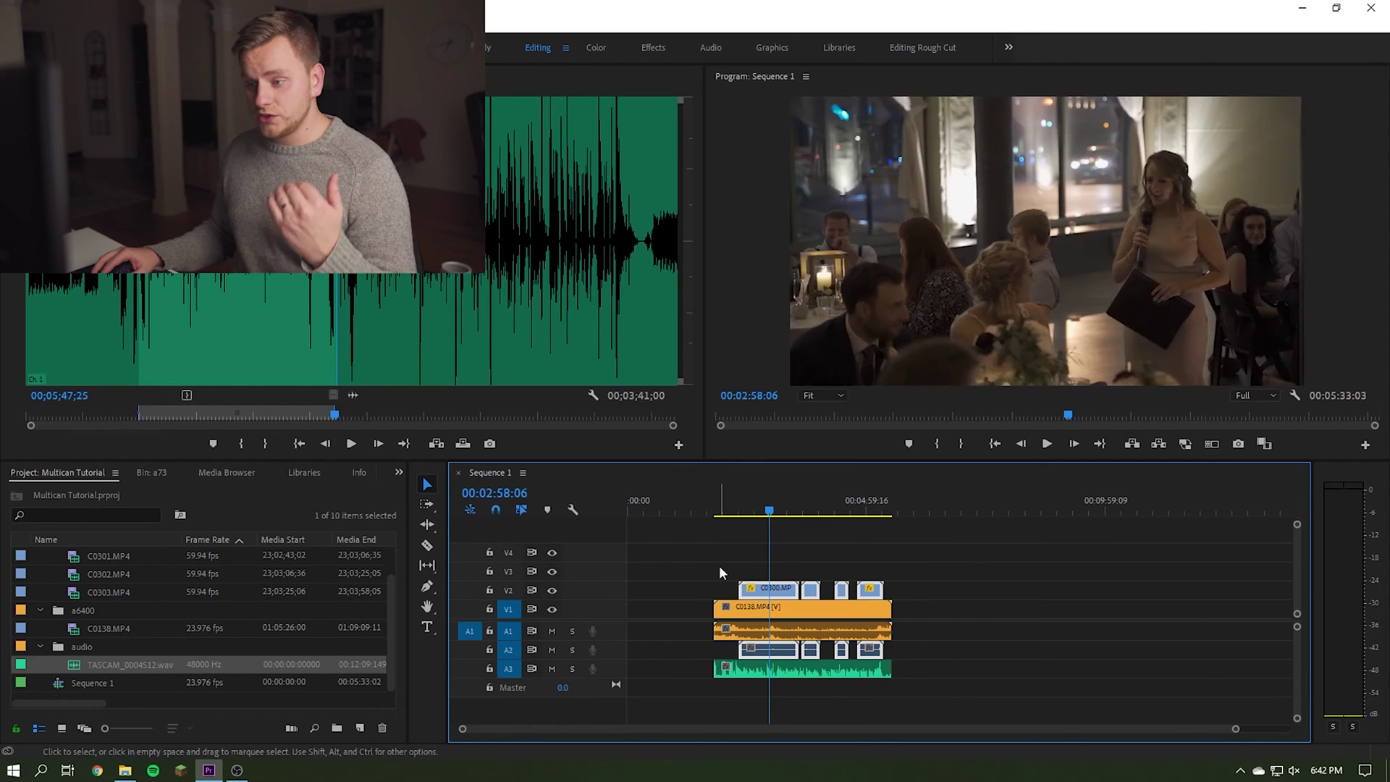
Create a 3840×2160, 23.976 fps Black Video item from the Project panel's New Item menu
{"action": "left_click", "coordinate": [724, 588]}
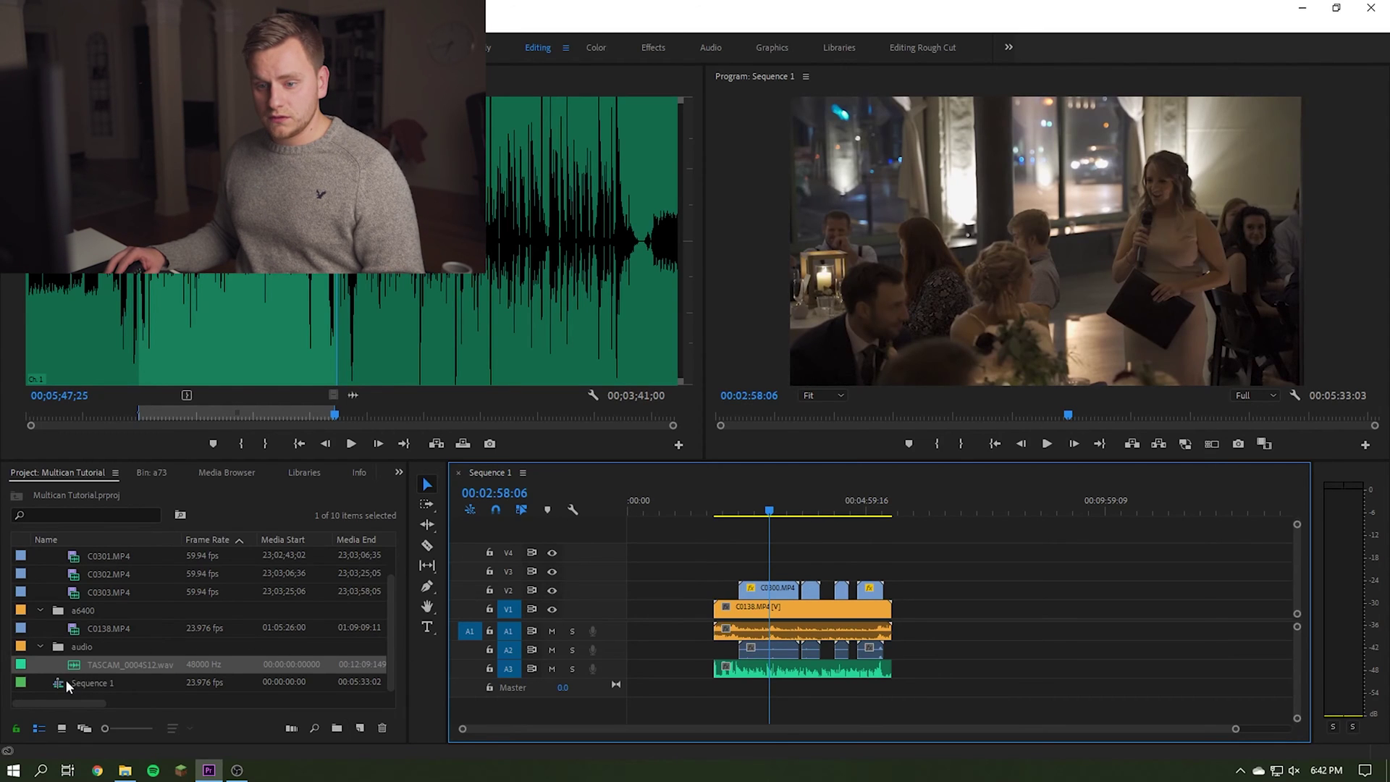
{"action": "left_click", "coordinate": [43, 676]}
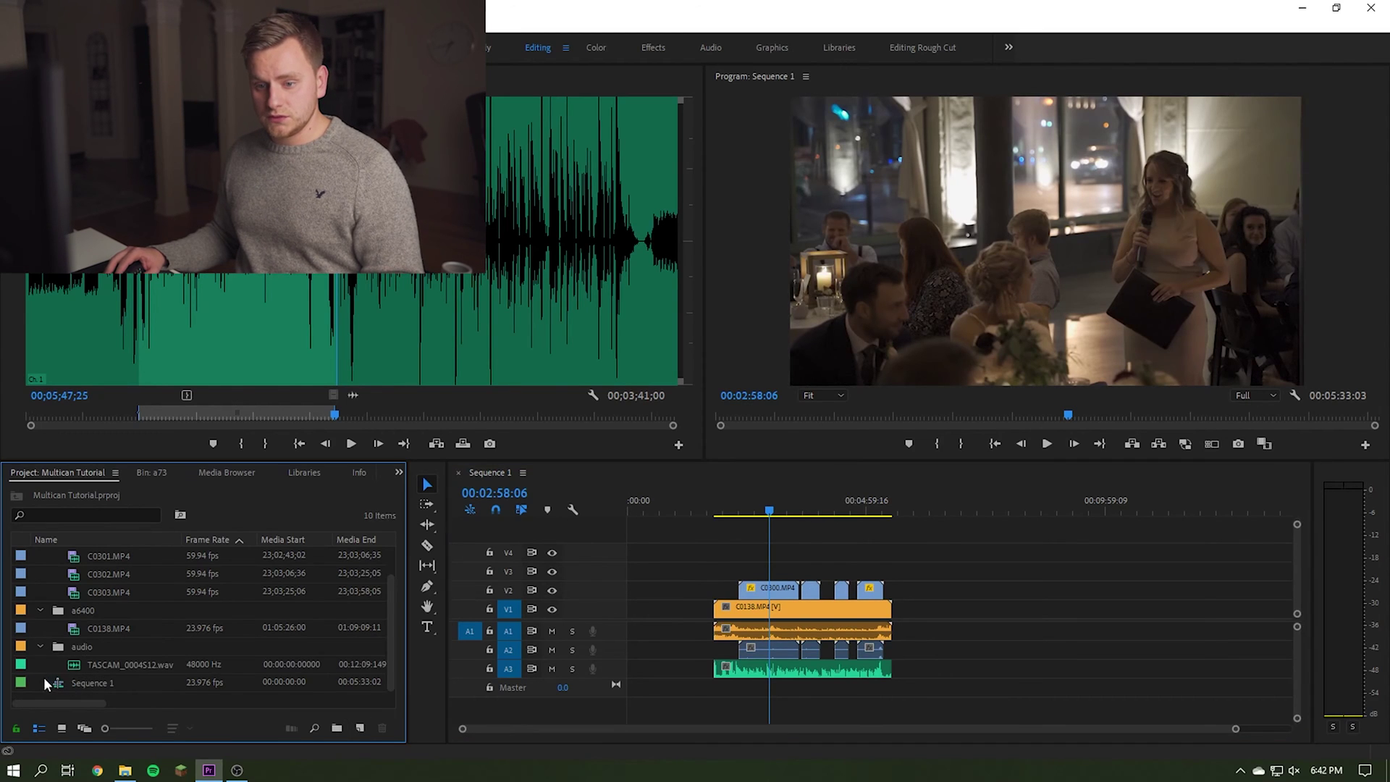
{"action": "left_click", "coordinate": [359, 728]}
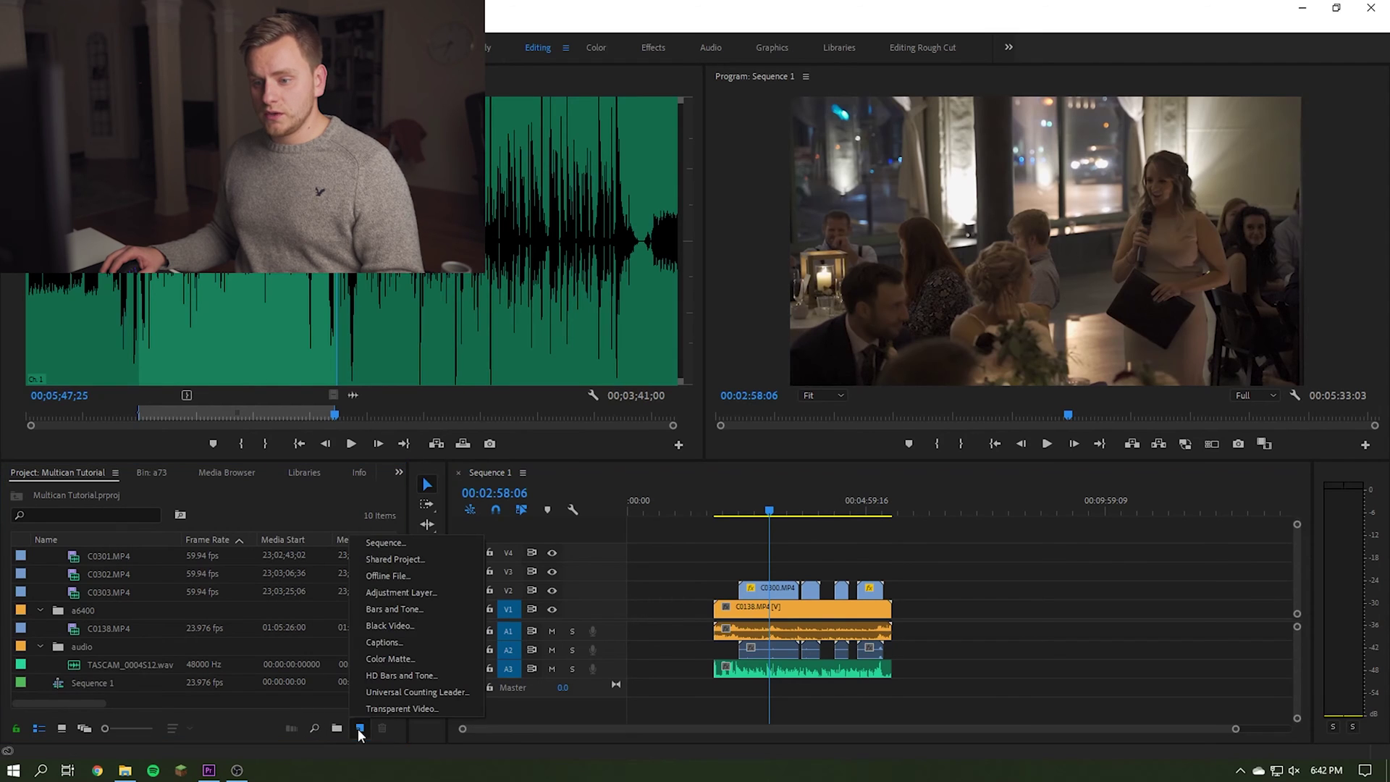
{"action": "left_click", "coordinate": [389, 625]}
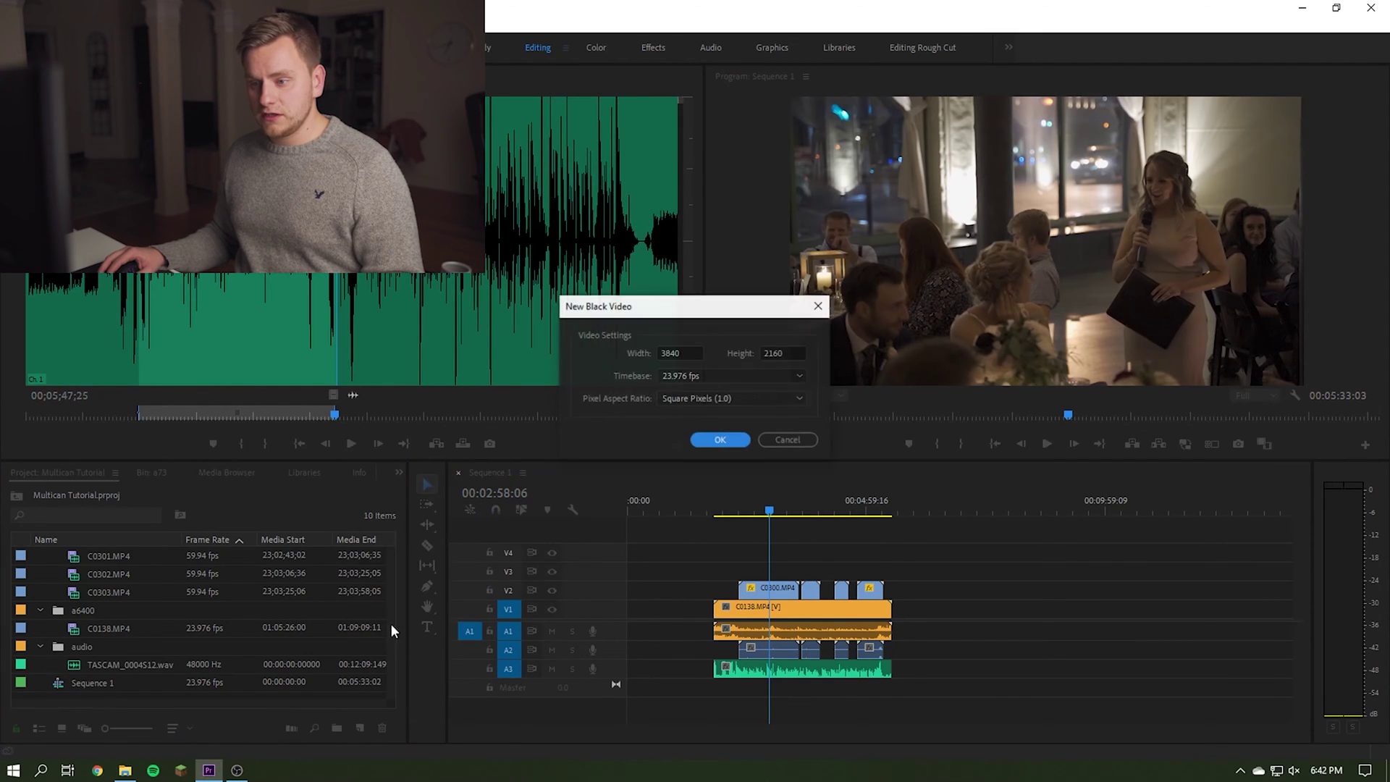
{"action": "left_click", "coordinate": [721, 440]}
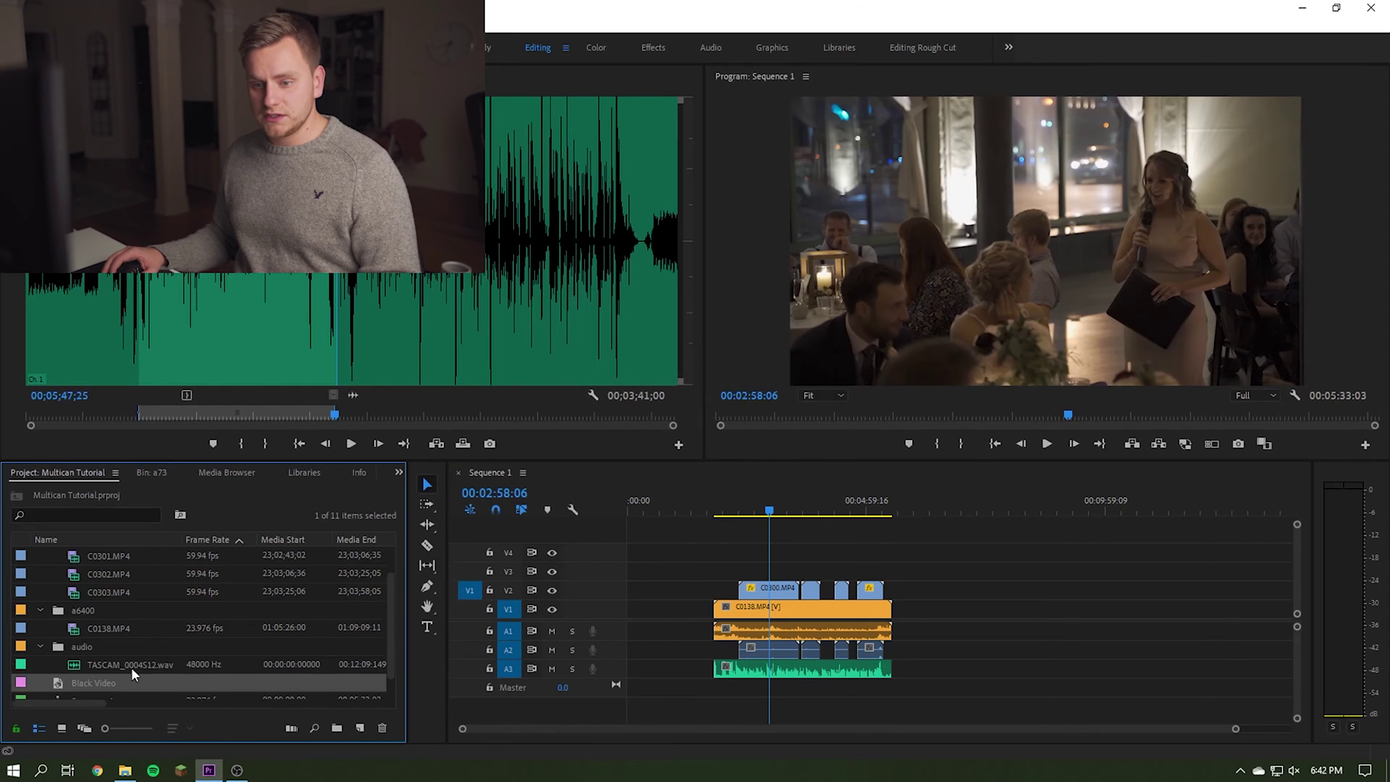
Extend Black Video to the sequence end beneath the C0300 clips, leaving everything on V2
{"action": "scroll", "coordinate": [132, 666], "scroll_direction": "down", "scroll_amount": 1}
{"action": "left_click_drag", "start_coordinate": [71, 667], "coordinate": [716, 566]}
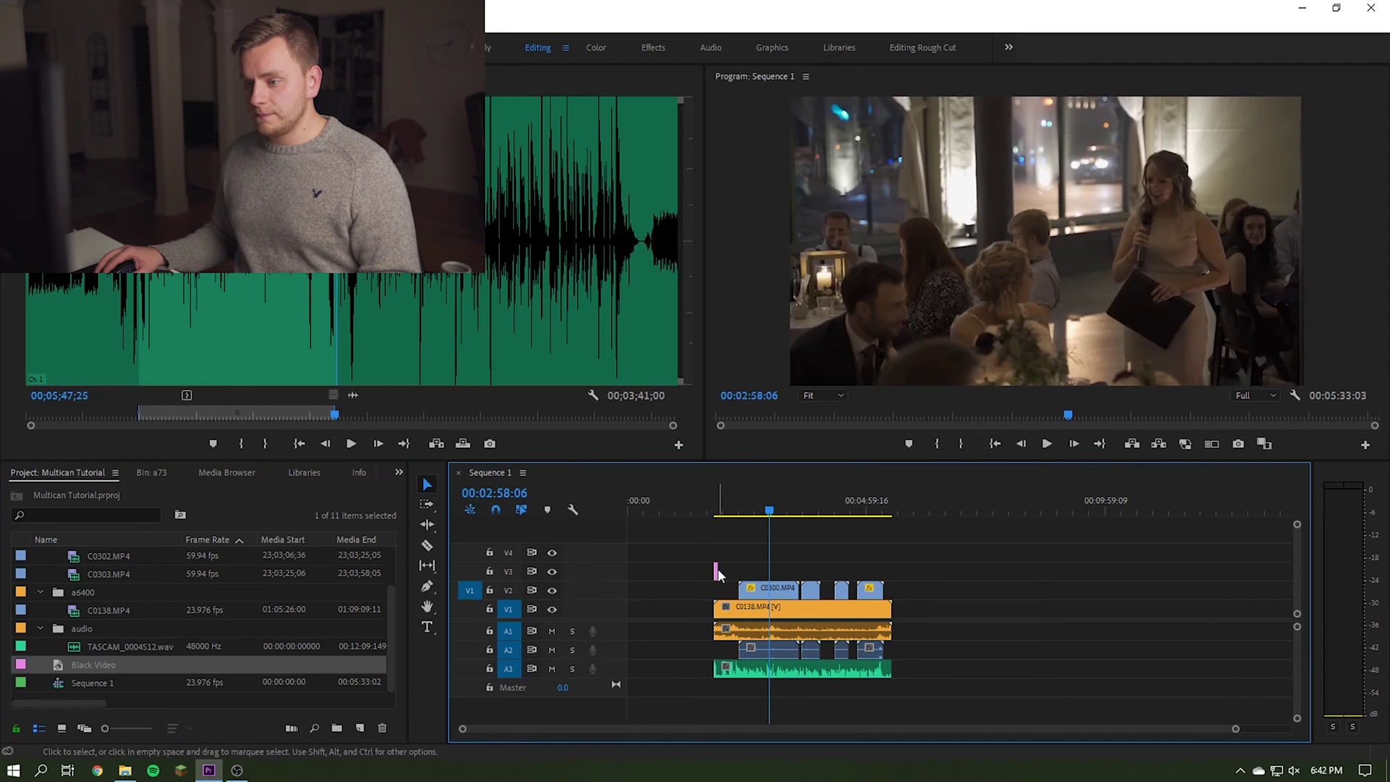
{"action": "left_click_drag", "start_coordinate": [718, 568], "coordinate": [898, 592]}
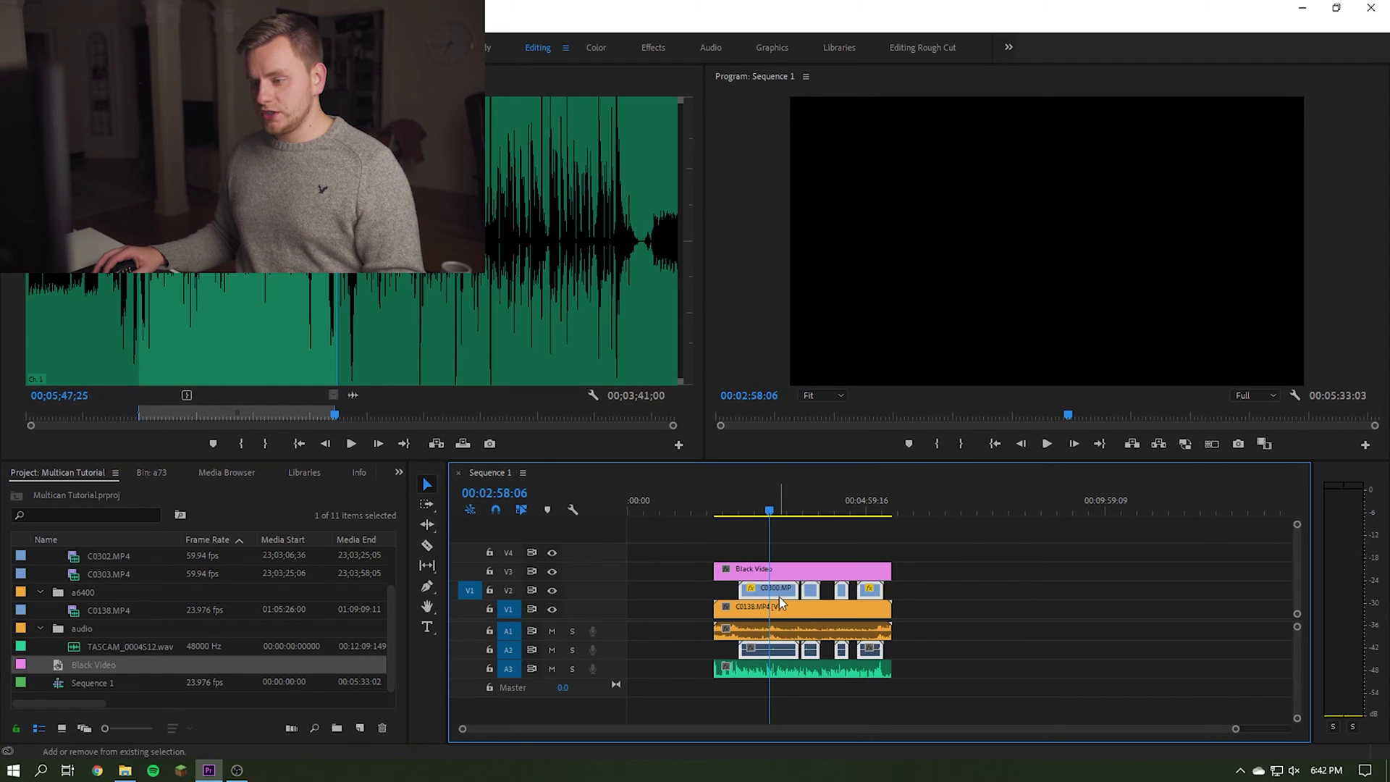
{"action": "left_click_drag", "start_coordinate": [782, 592], "coordinate": [787, 579]}
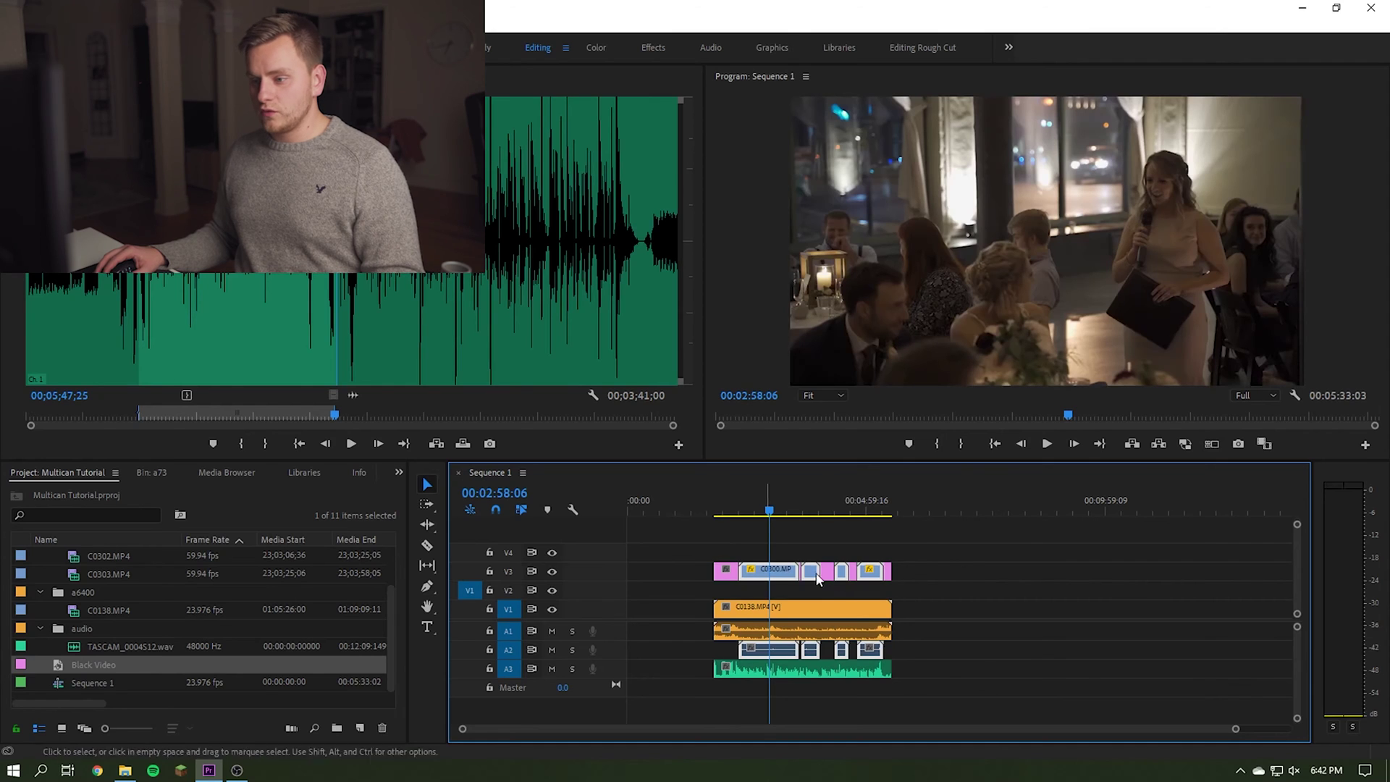
{"action": "left_click_drag", "start_coordinate": [728, 558], "coordinate": [933, 588]}
{"action": "left_click_drag", "start_coordinate": [762, 587], "coordinate": [748, 595]}
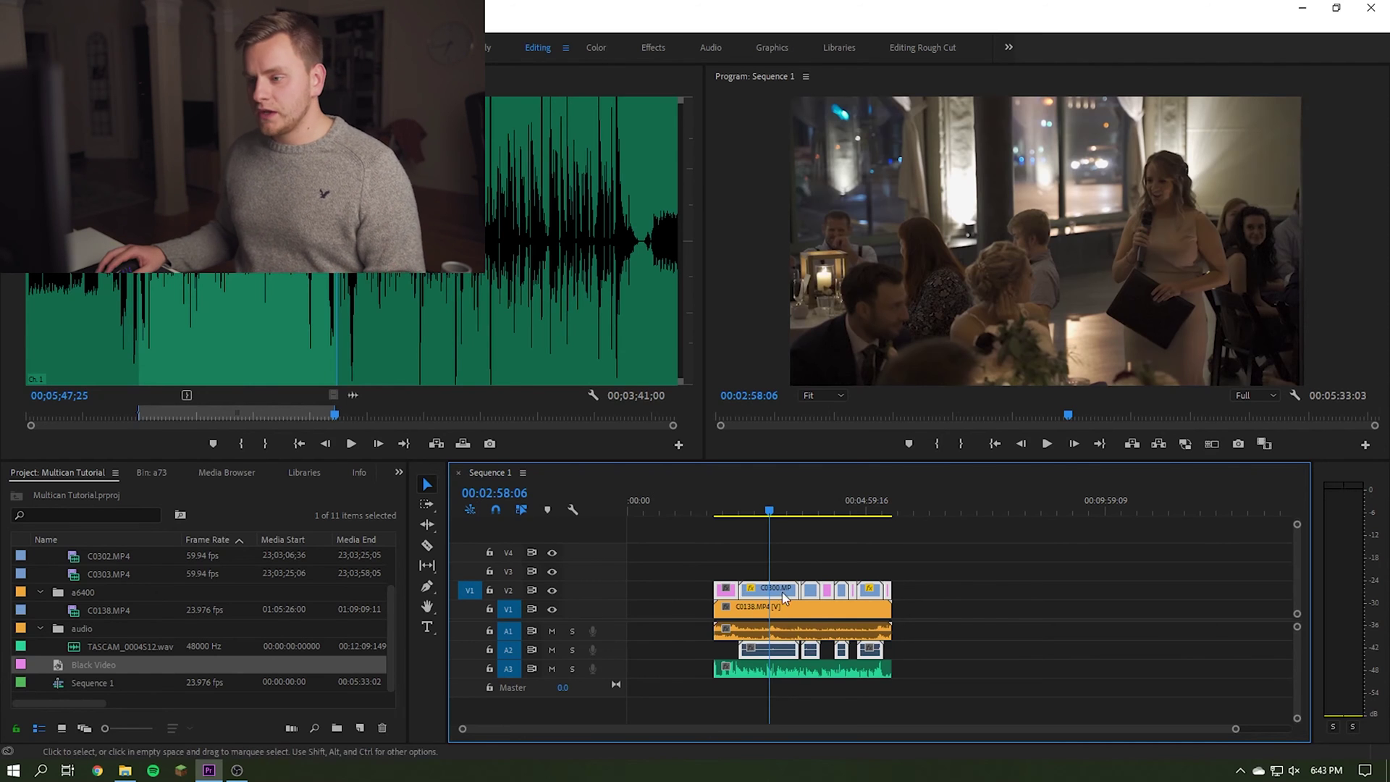
{"action": "left_click", "coordinate": [715, 554]}
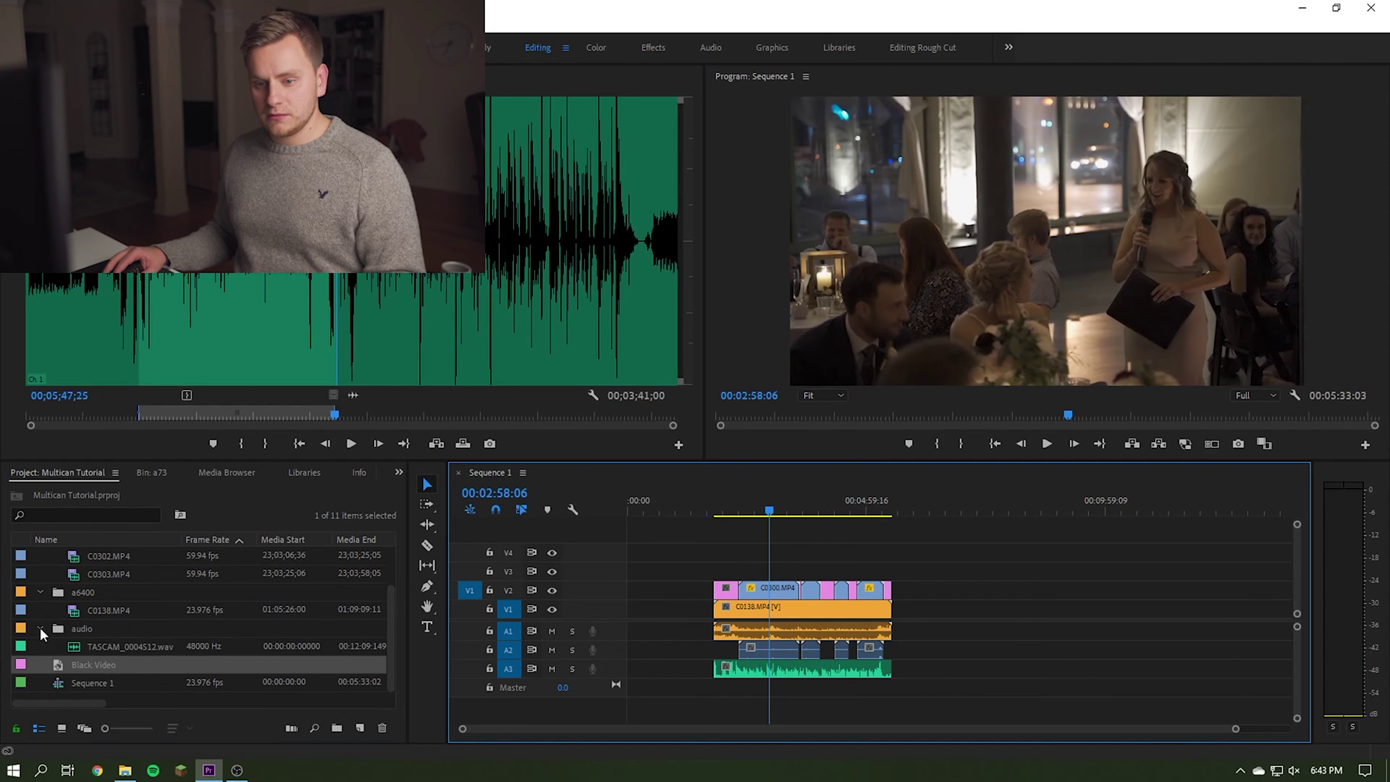
Collapse the audio, a6400 and a73 bins in the Project panel
{"action": "left_click", "coordinate": [40, 627]}
{"action": "left_click", "coordinate": [41, 608]}
{"action": "scroll", "coordinate": [41, 561], "scroll_direction": "up", "scroll_amount": 1}
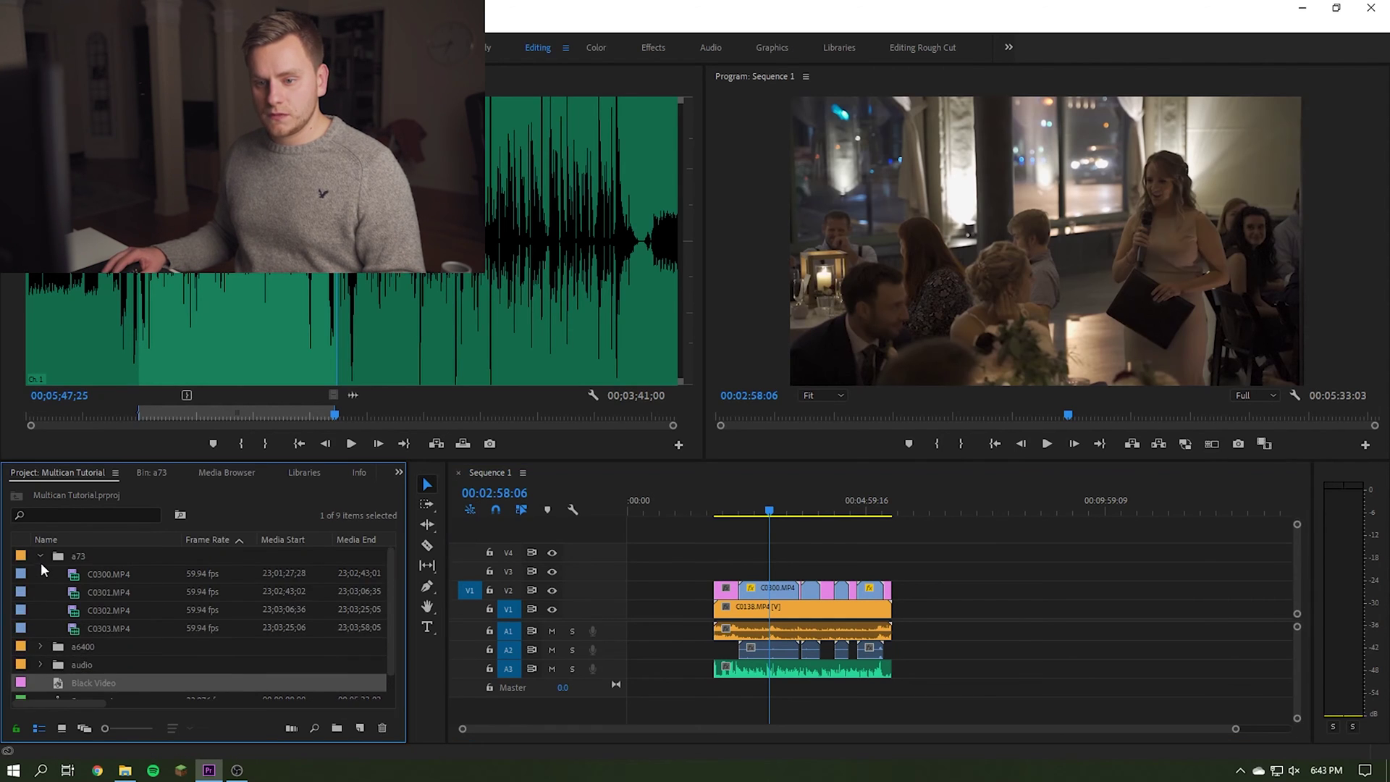
{"action": "left_click", "coordinate": [40, 557]}
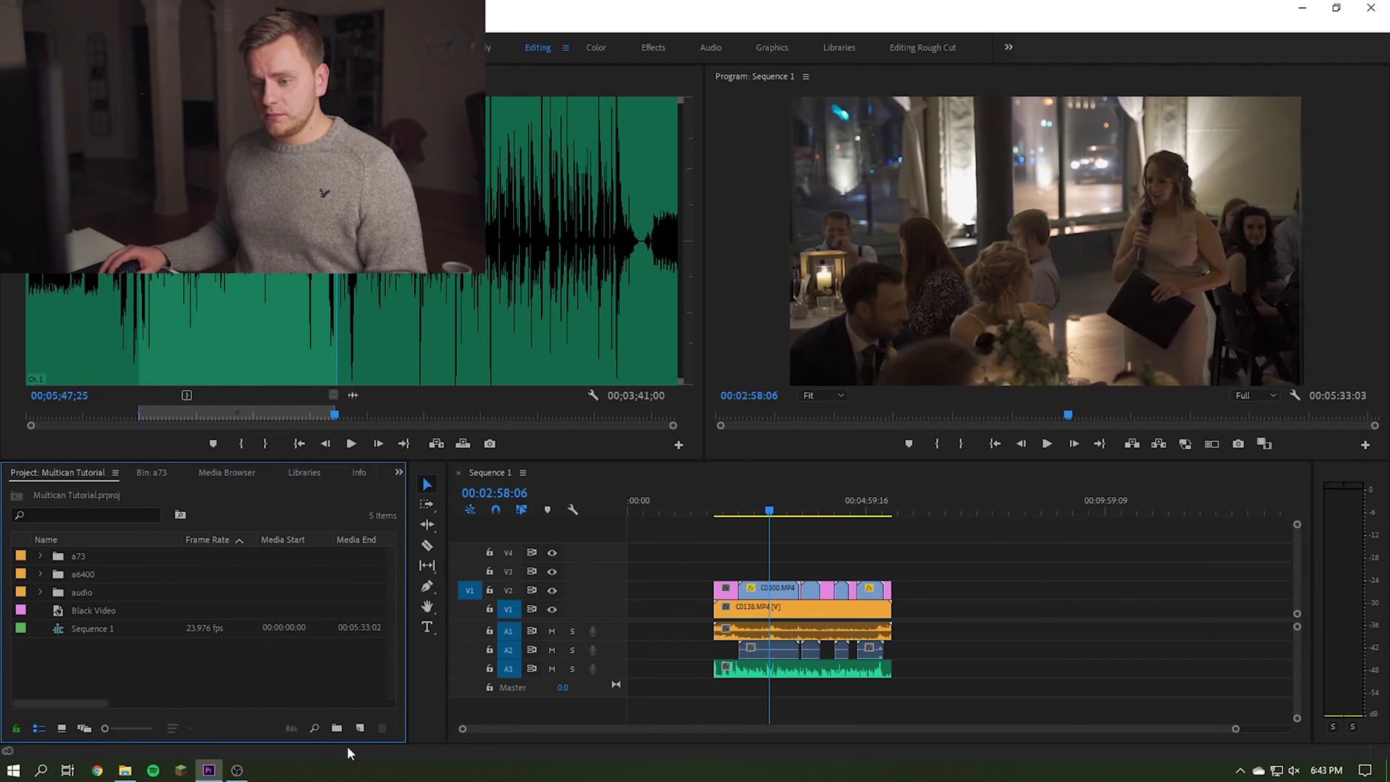
Create a new project bin named Multicam
{"action": "left_click", "coordinate": [338, 728]}
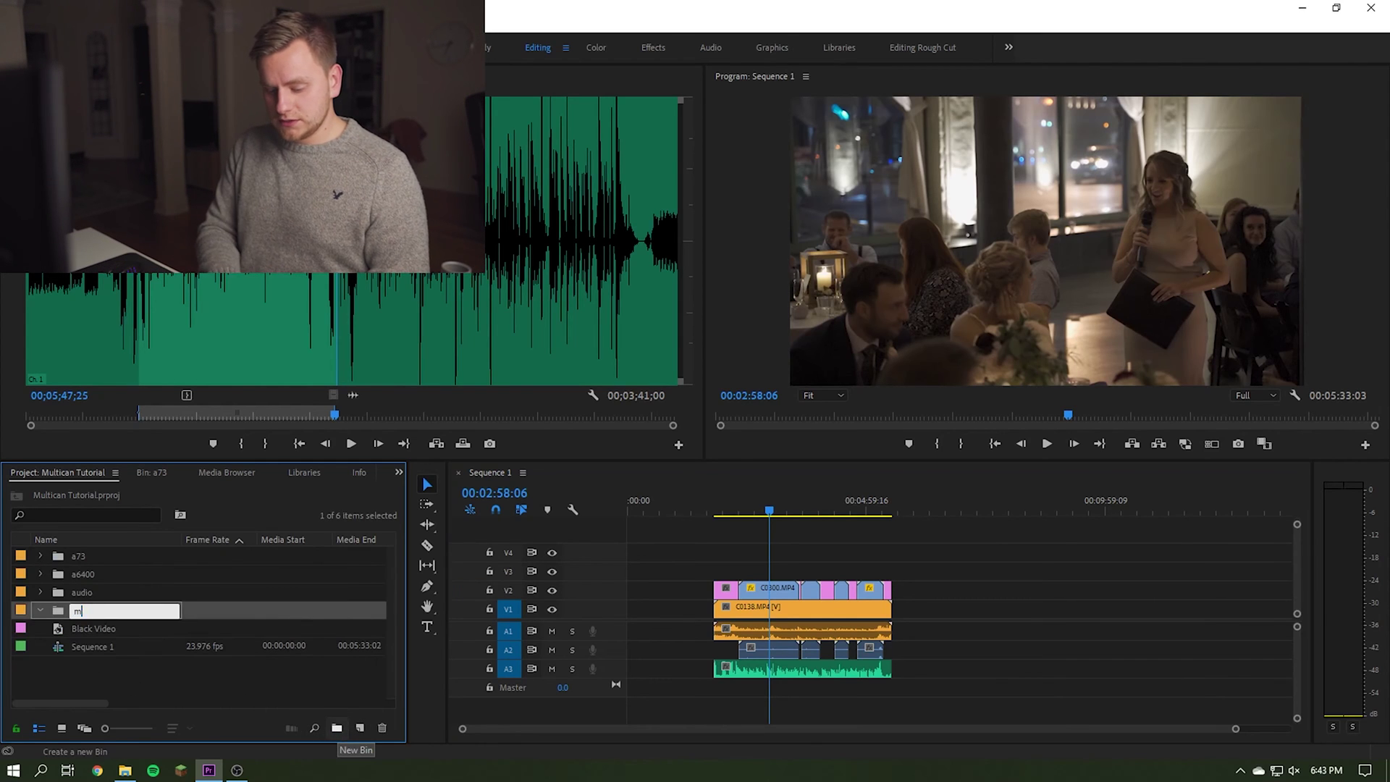
{"action": "type", "text": "mULT"}
{"action": "key", "text": "BackSpace"}
{"action": "key", "text": "BackSpace"}
{"action": "key", "text": "BackSpace"}
{"action": "key", "text": "BackSpace"}
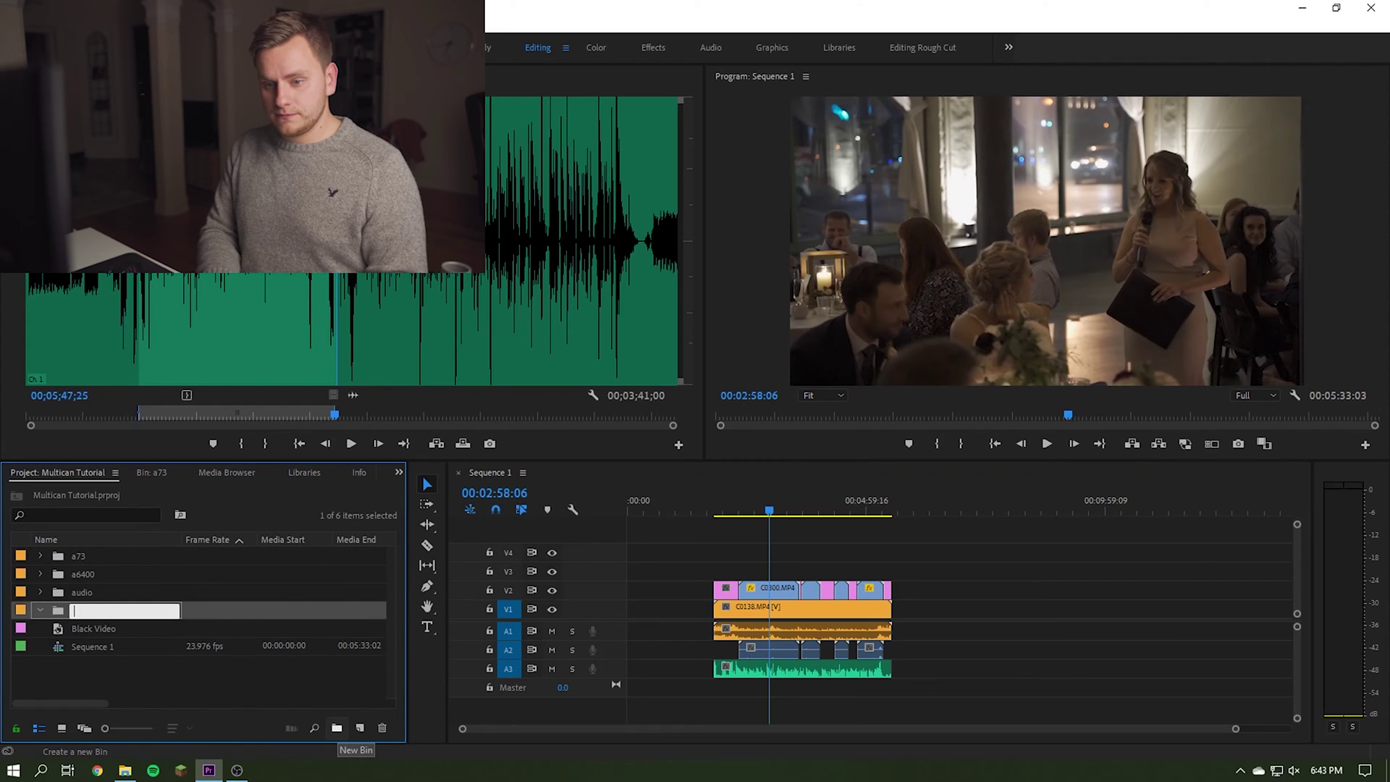
{"action": "type", "text": "Multicam"}
{"action": "key", "text": "Tab"}
{"action": "left_click", "coordinate": [82, 674]}
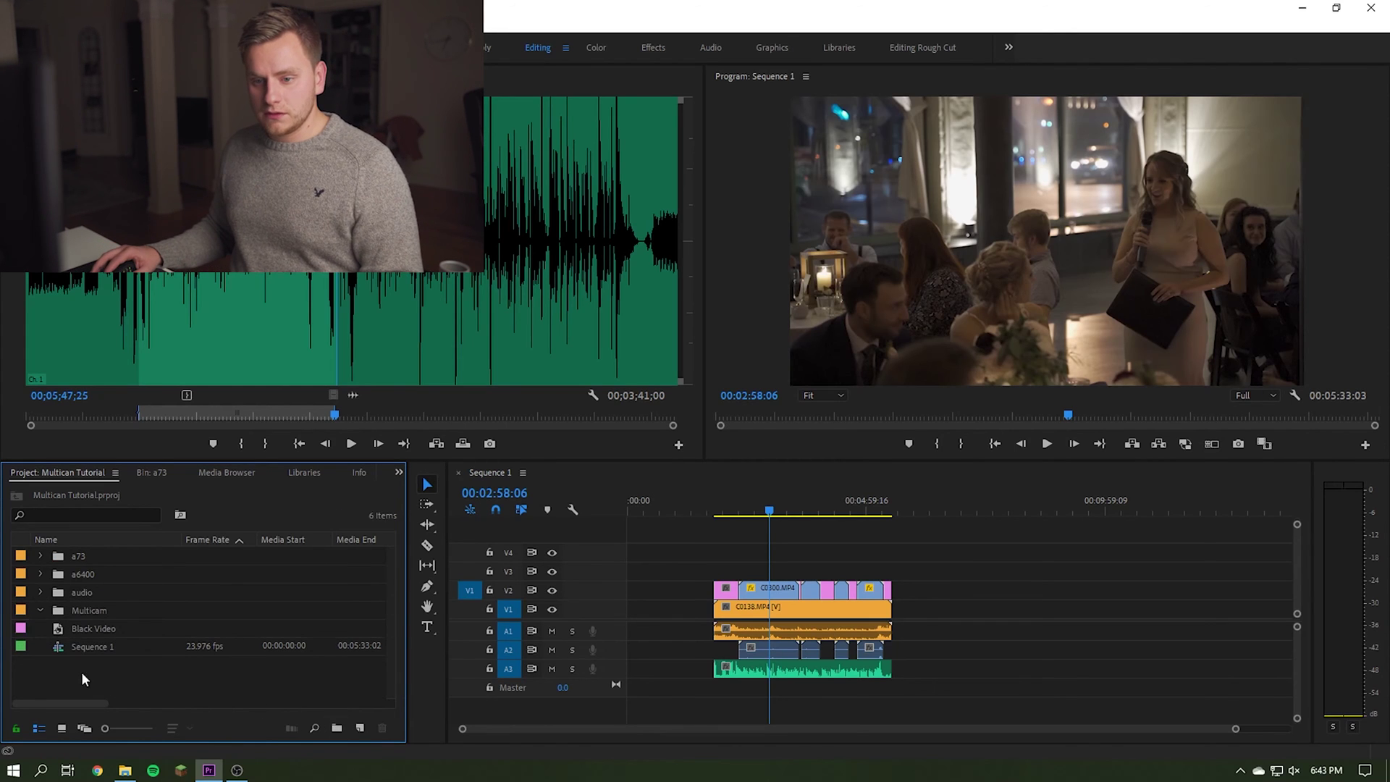
{"action": "left_click", "coordinate": [88, 610]}
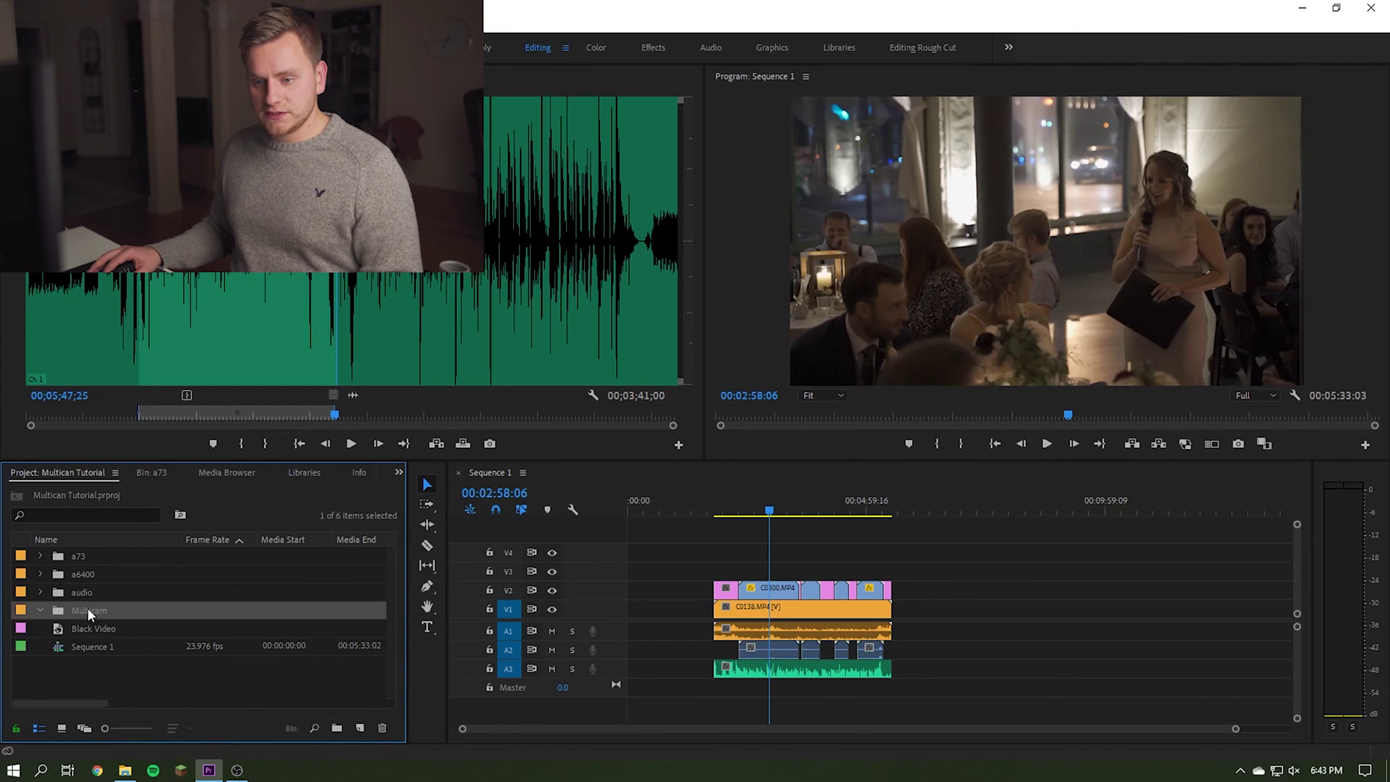
Add a 4K HD 16x9 23.976 sequence named Camera 1 inside the Multicam bin
{"action": "left_click", "coordinate": [360, 728]}
{"action": "left_click", "coordinate": [389, 548]}
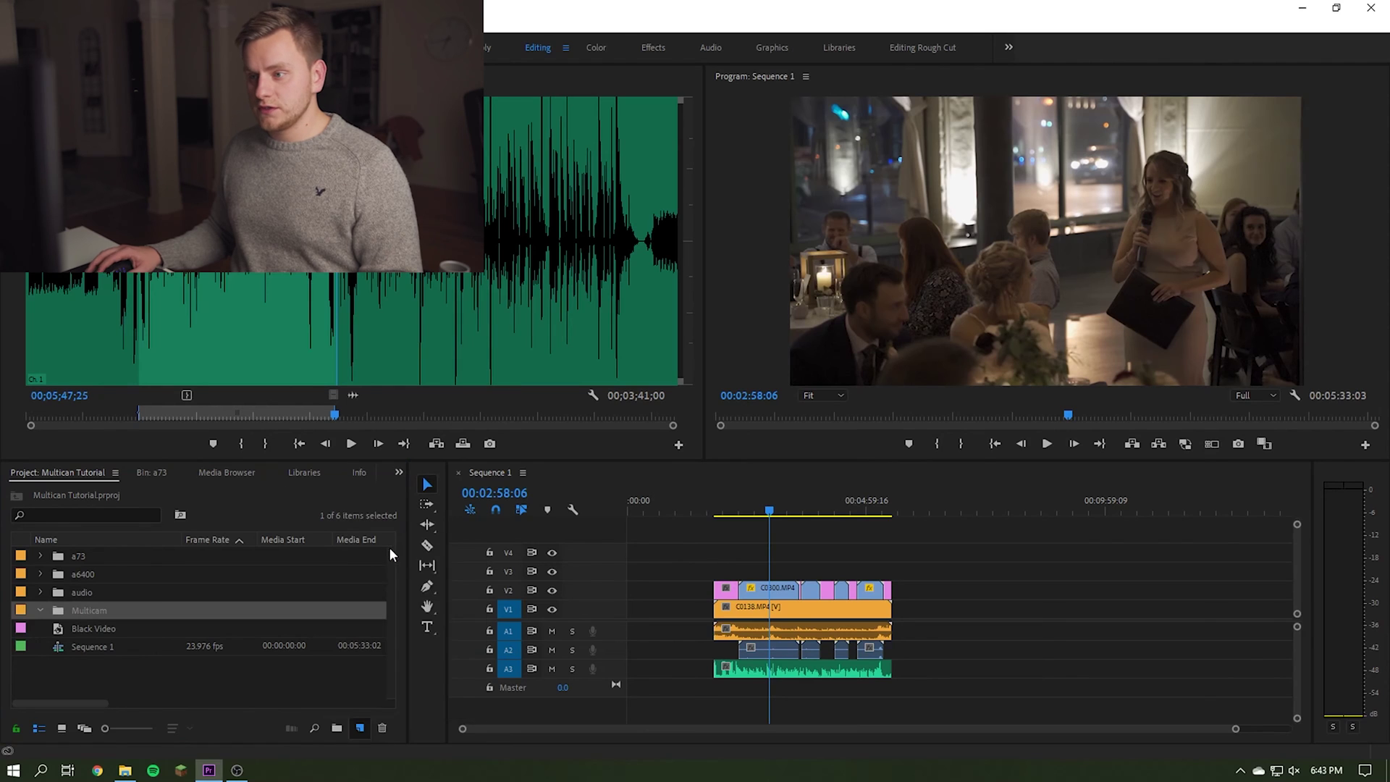
{"action": "scroll", "coordinate": [584, 487], "scroll_direction": "down", "scroll_amount": 2}
{"action": "left_click", "coordinate": [475, 372]}
{"action": "scroll", "coordinate": [502, 408], "scroll_direction": "up", "scroll_amount": 1}
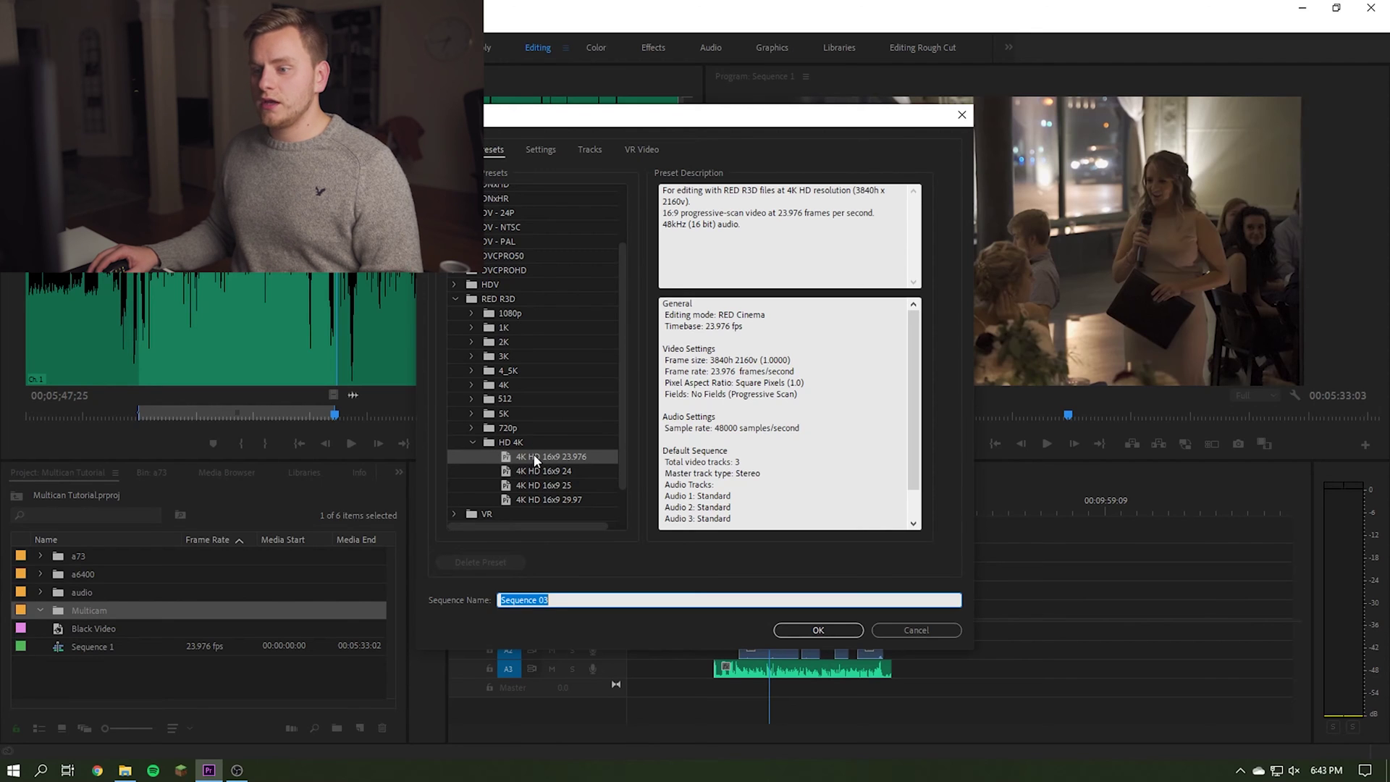
{"action": "left_click", "coordinate": [563, 456]}
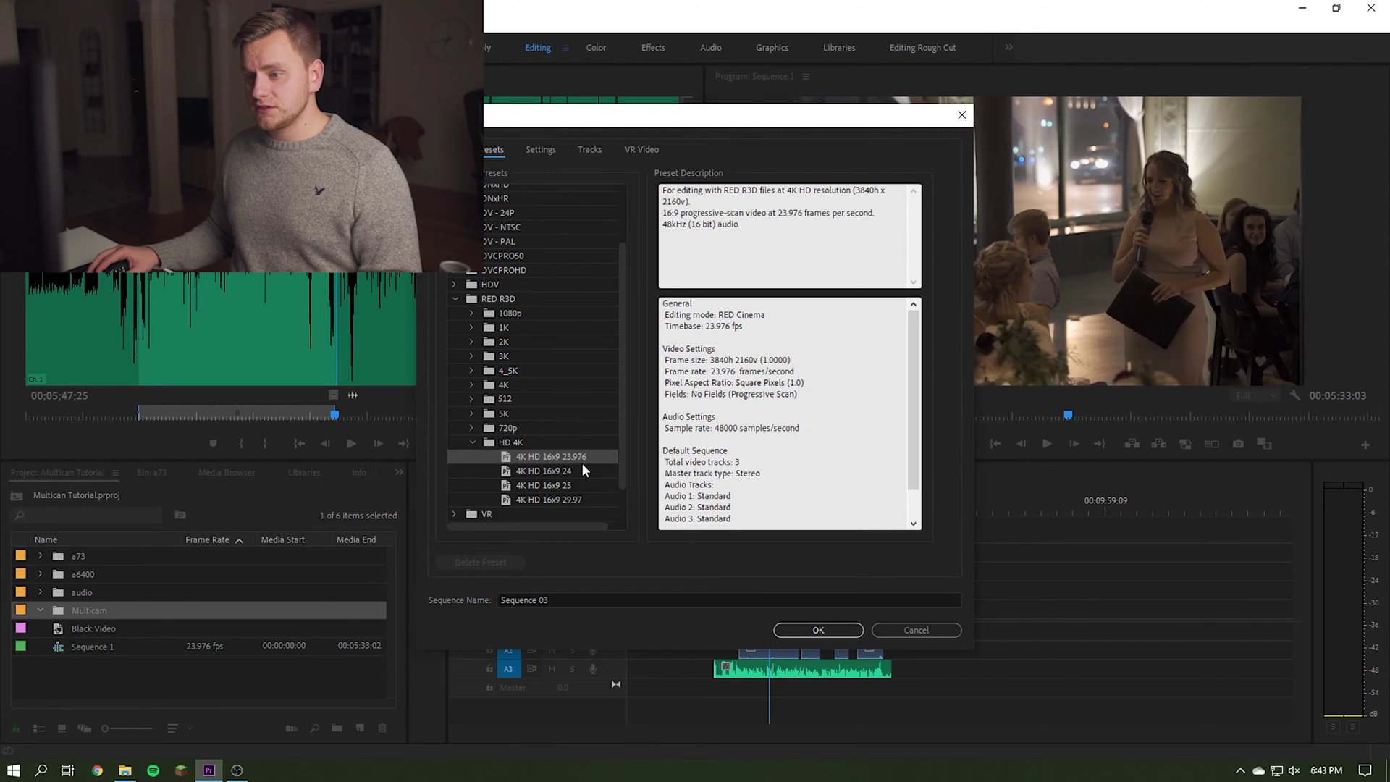
{"action": "left_click", "coordinate": [817, 630]}
{"action": "type", "text": "C"}
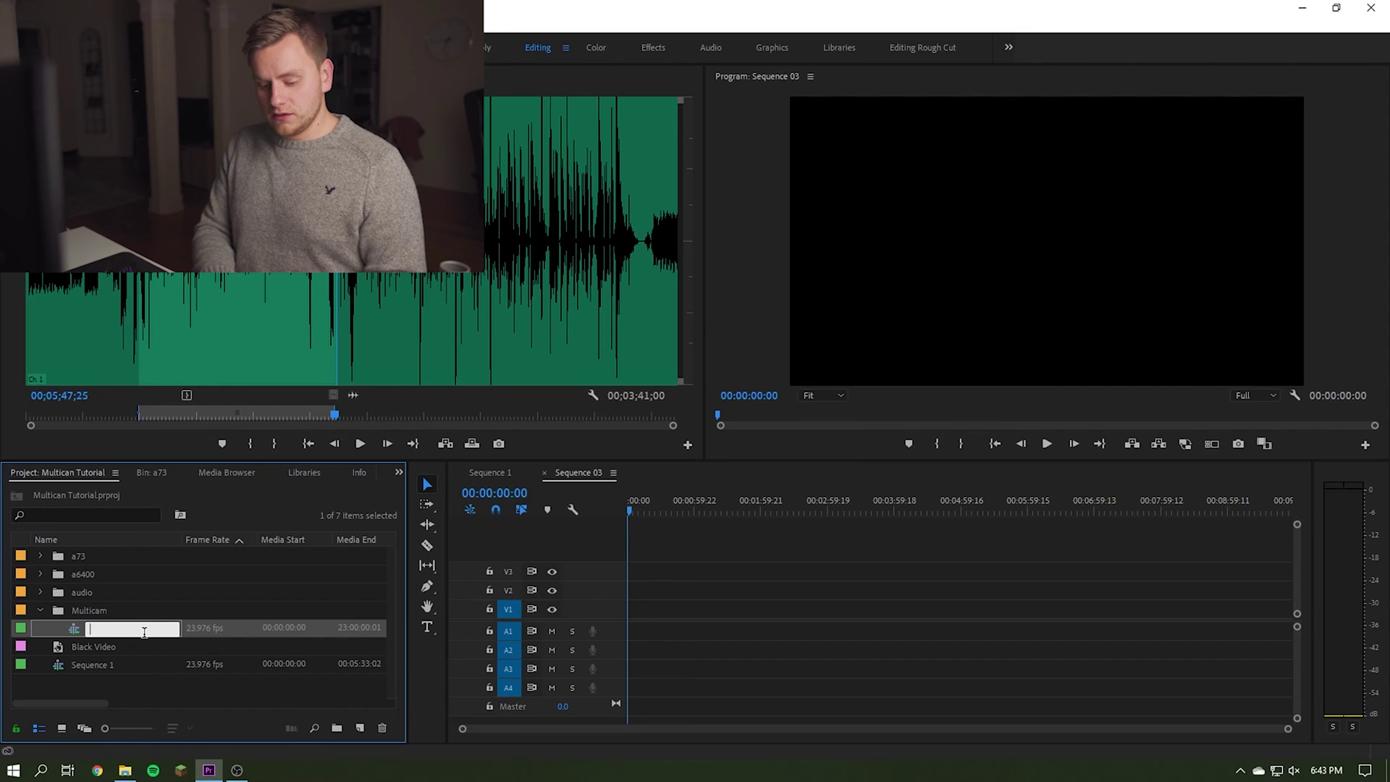
{"action": "type", "text": "amera 1"}
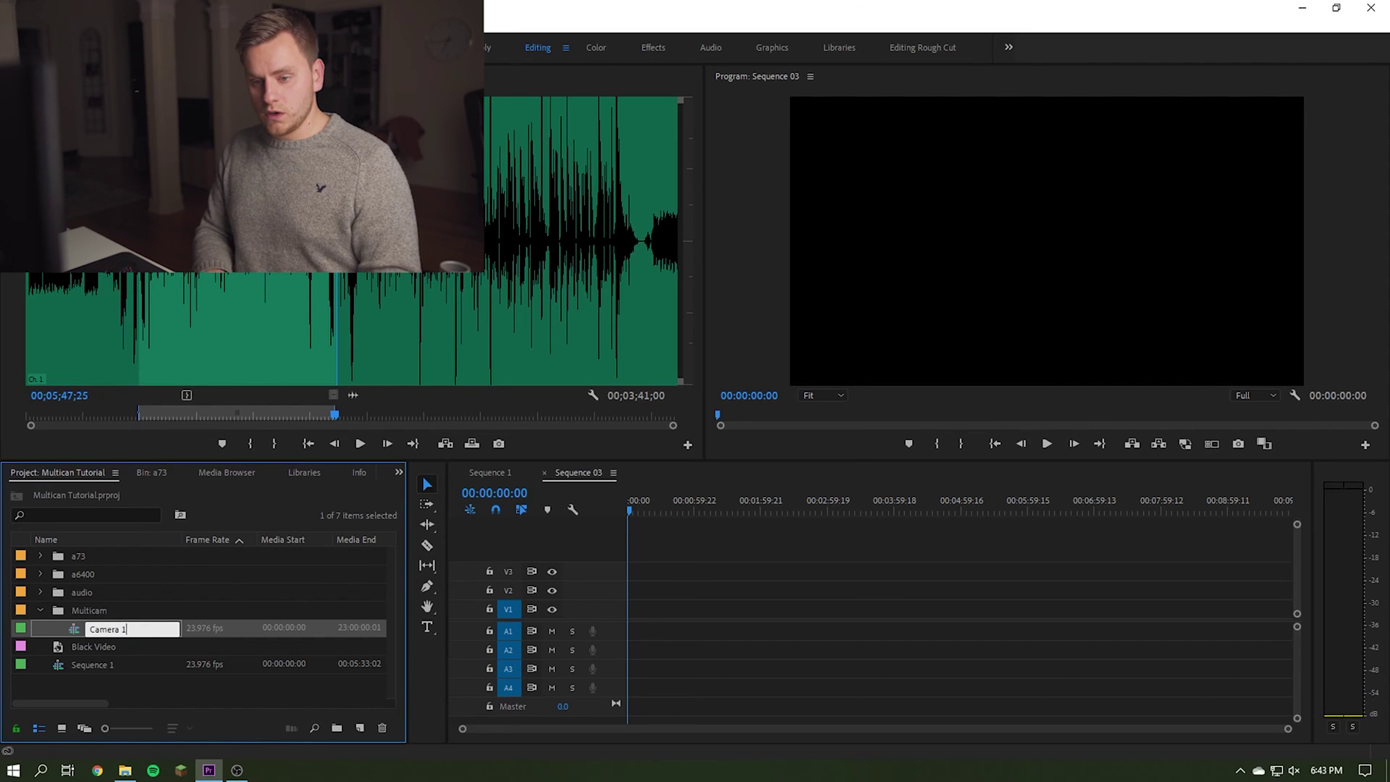
{"action": "key", "text": "Return"}
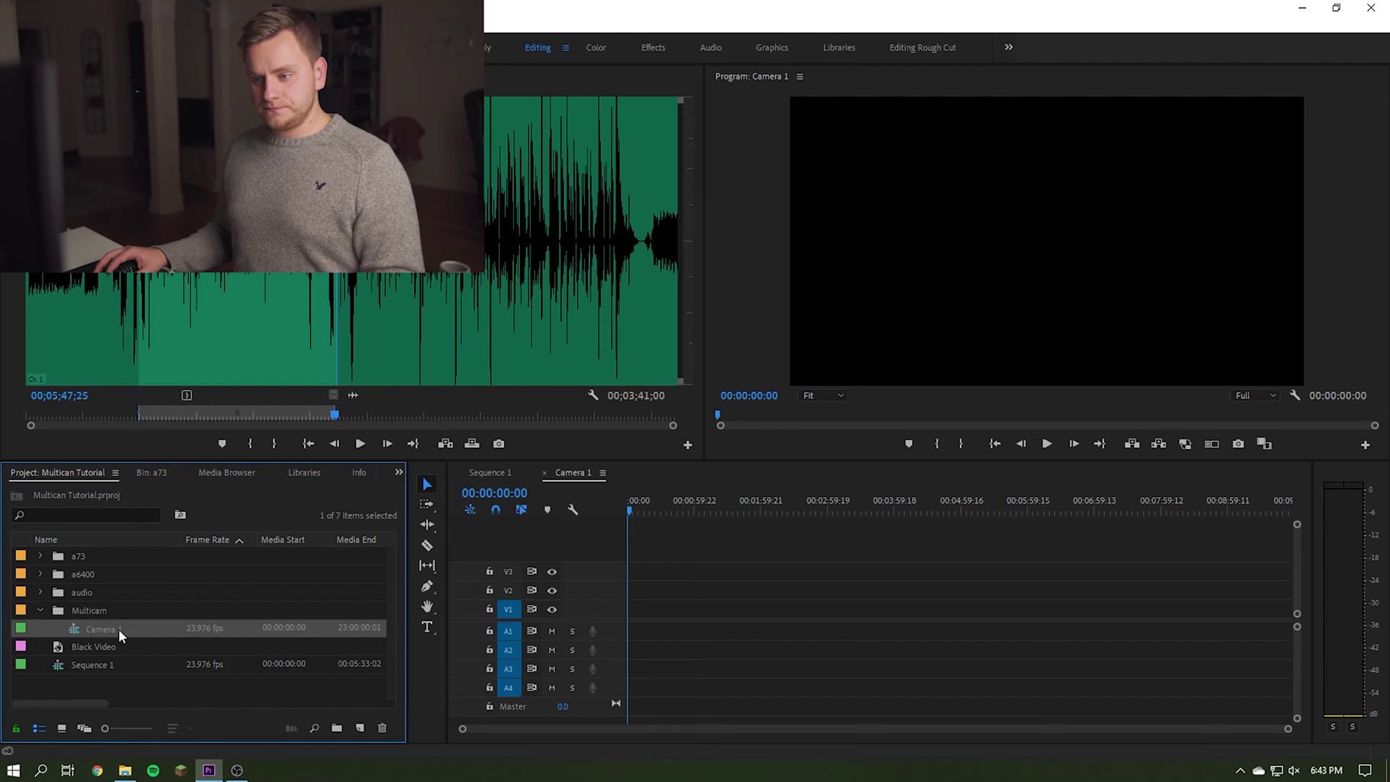
{"action": "left_click", "coordinate": [97, 630]}
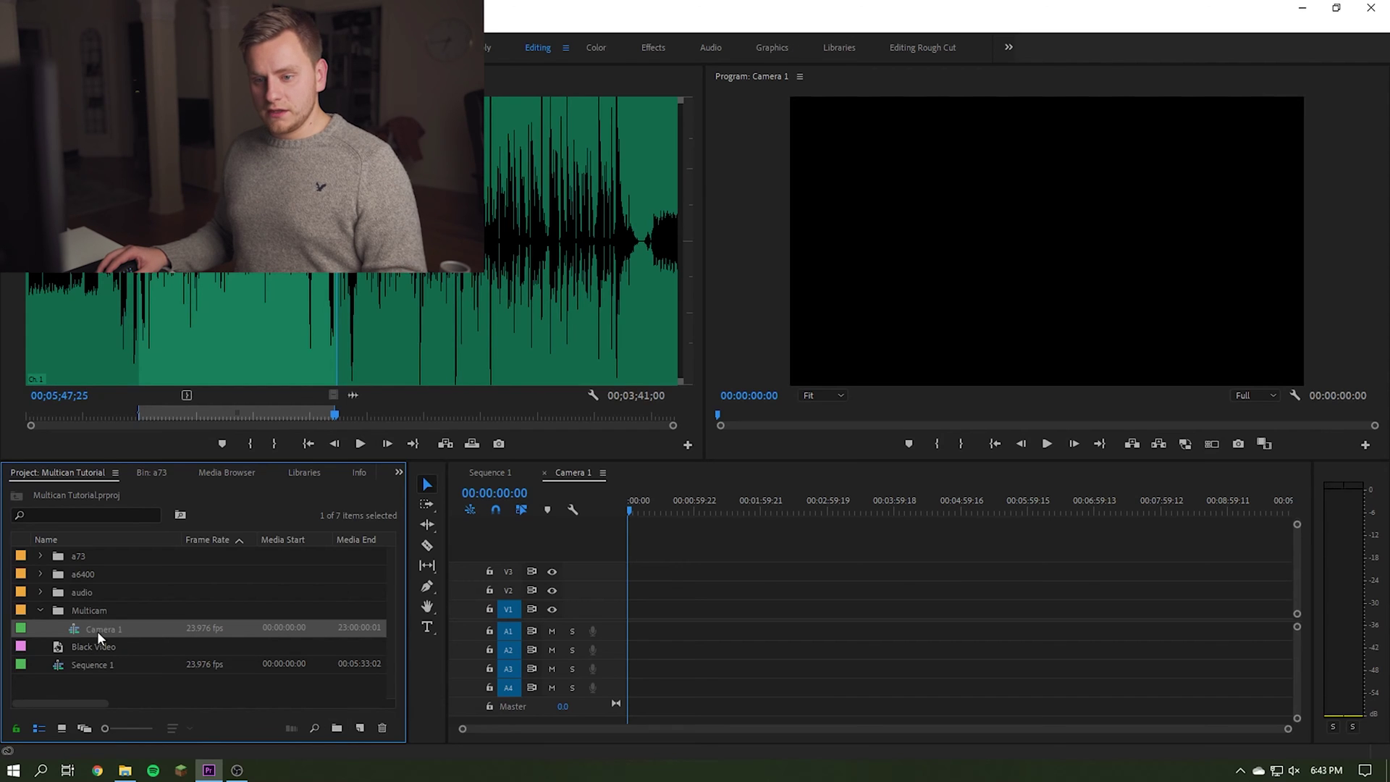
{"action": "key", "text": "Return"}
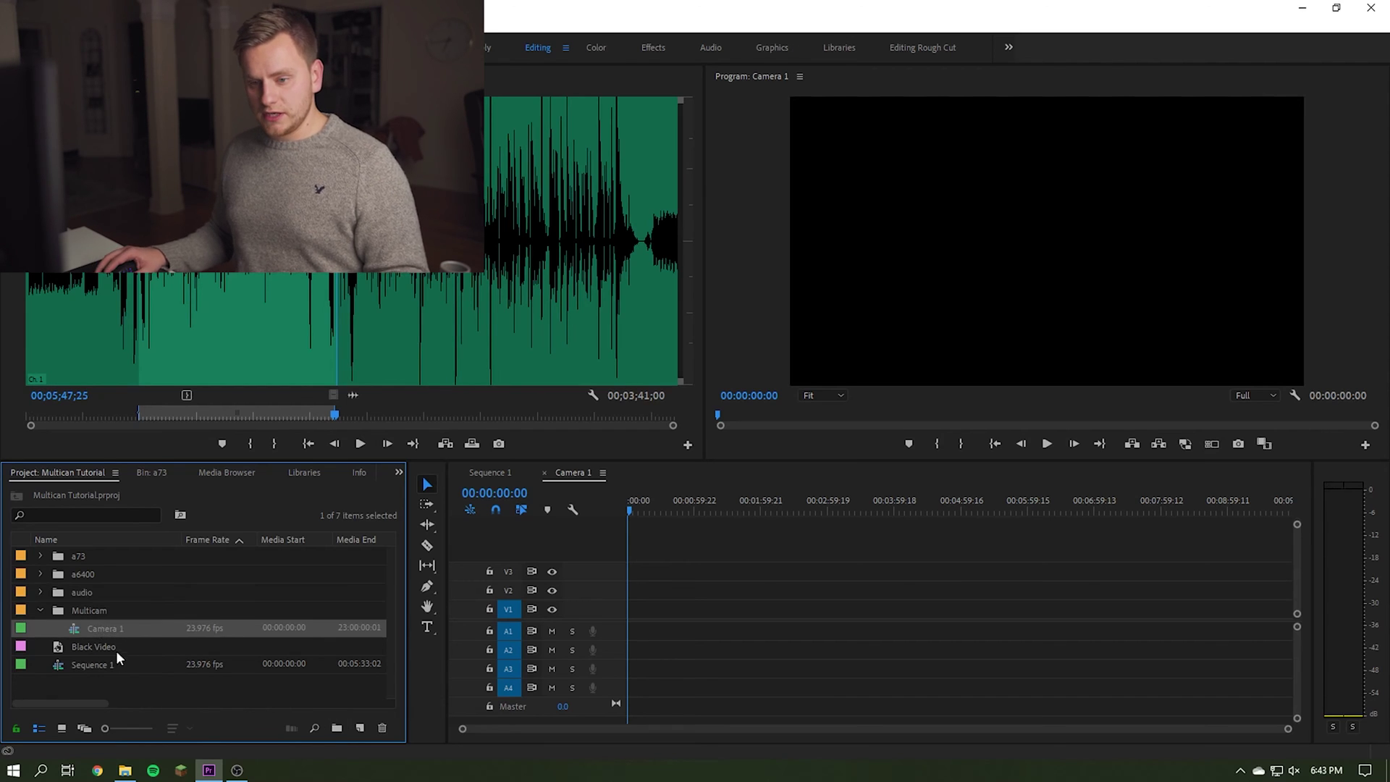
Duplicate the Camera 1 sequence and rename the copy Camera 2
{"action": "key", "text": "ctrl+c"}
{"action": "key", "text": "ctrl+v"}
{"action": "left_click", "coordinate": [115, 645]}
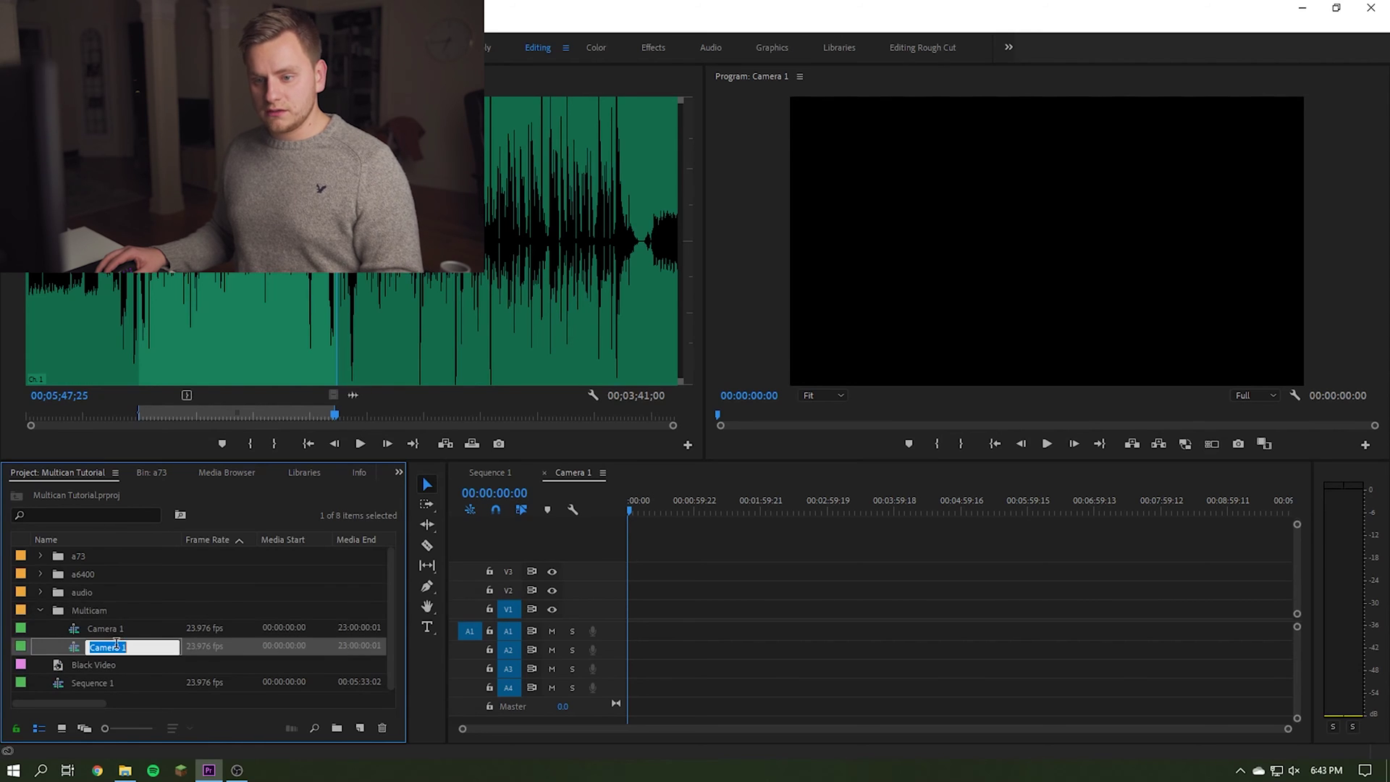
{"action": "left_click", "coordinate": [126, 645]}
{"action": "key", "text": "BackSpace"}
{"action": "type", "text": "2"}
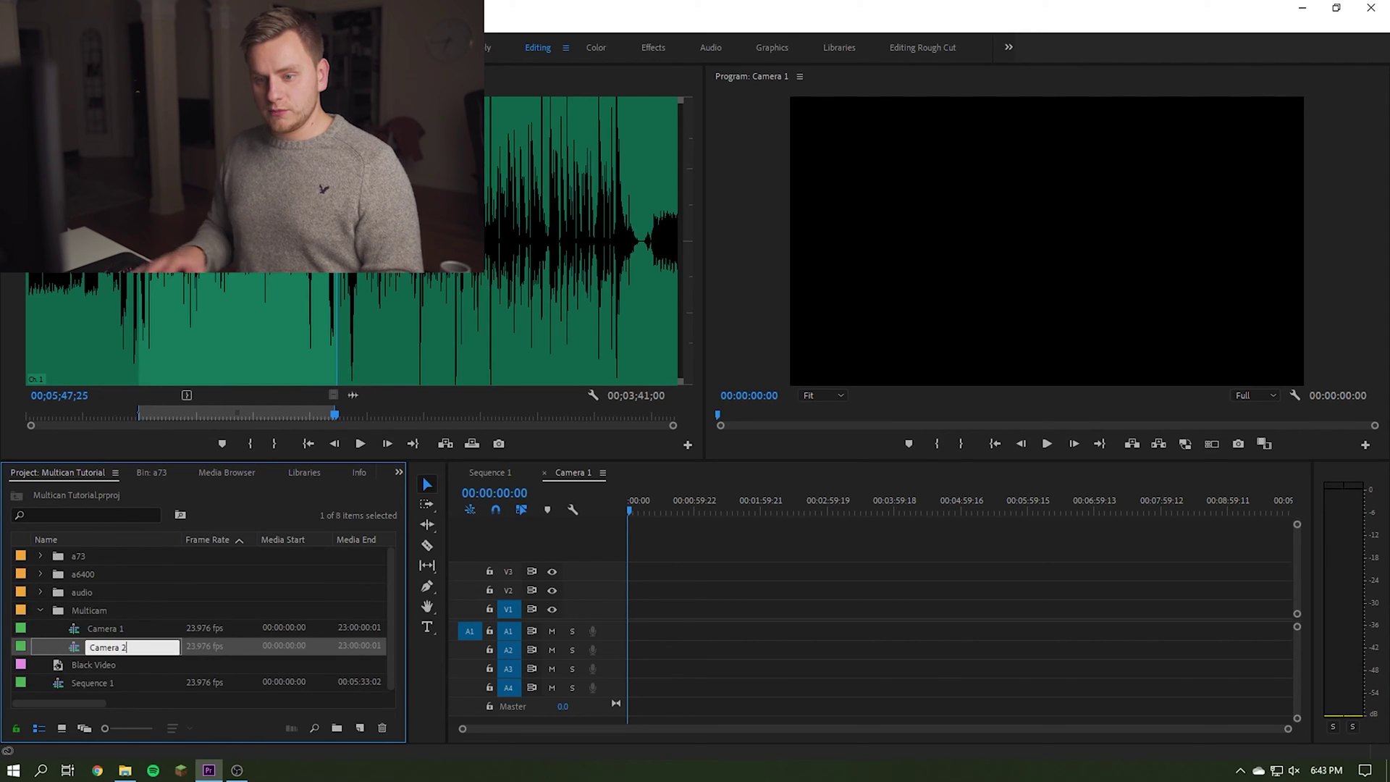
{"action": "key", "text": "Return"}
Copy the C0138 clip from Sequence 1 into the Camera 1 sequence
{"action": "left_click", "coordinate": [485, 472]}
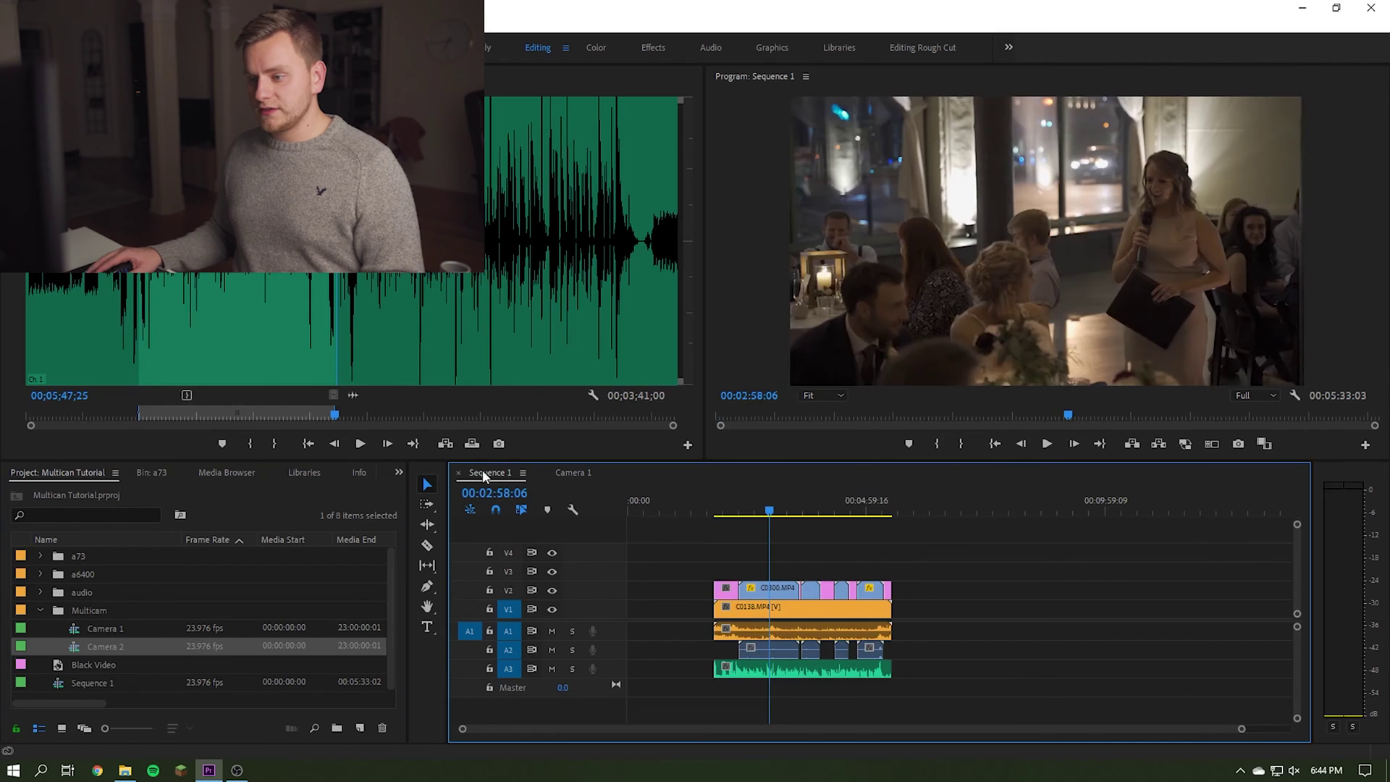
{"action": "scroll", "coordinate": [773, 606], "scroll_direction": "down", "scroll_amount": 3}
{"action": "scroll", "coordinate": [739, 588], "scroll_direction": "up", "scroll_amount": 2}
{"action": "left_click", "coordinate": [762, 614]}
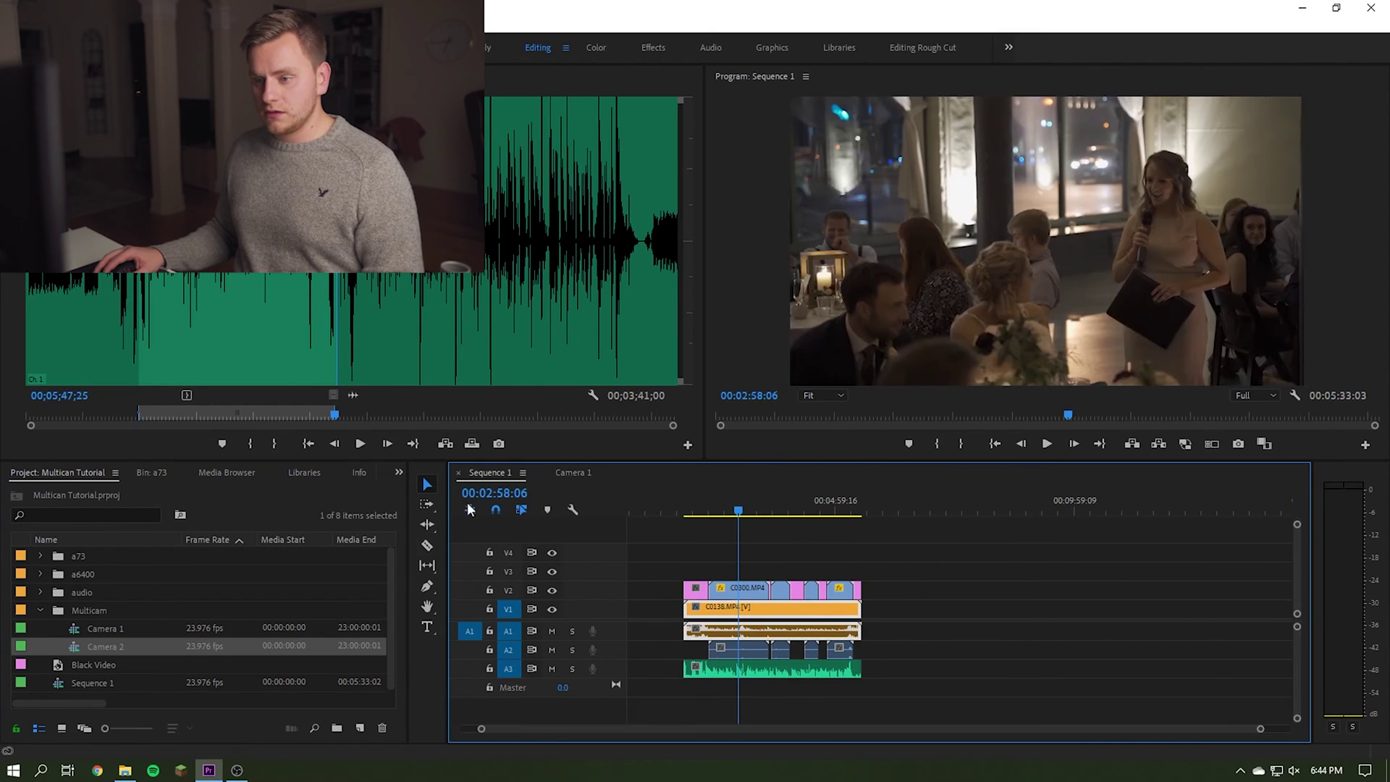
{"action": "left_click", "coordinate": [568, 472]}
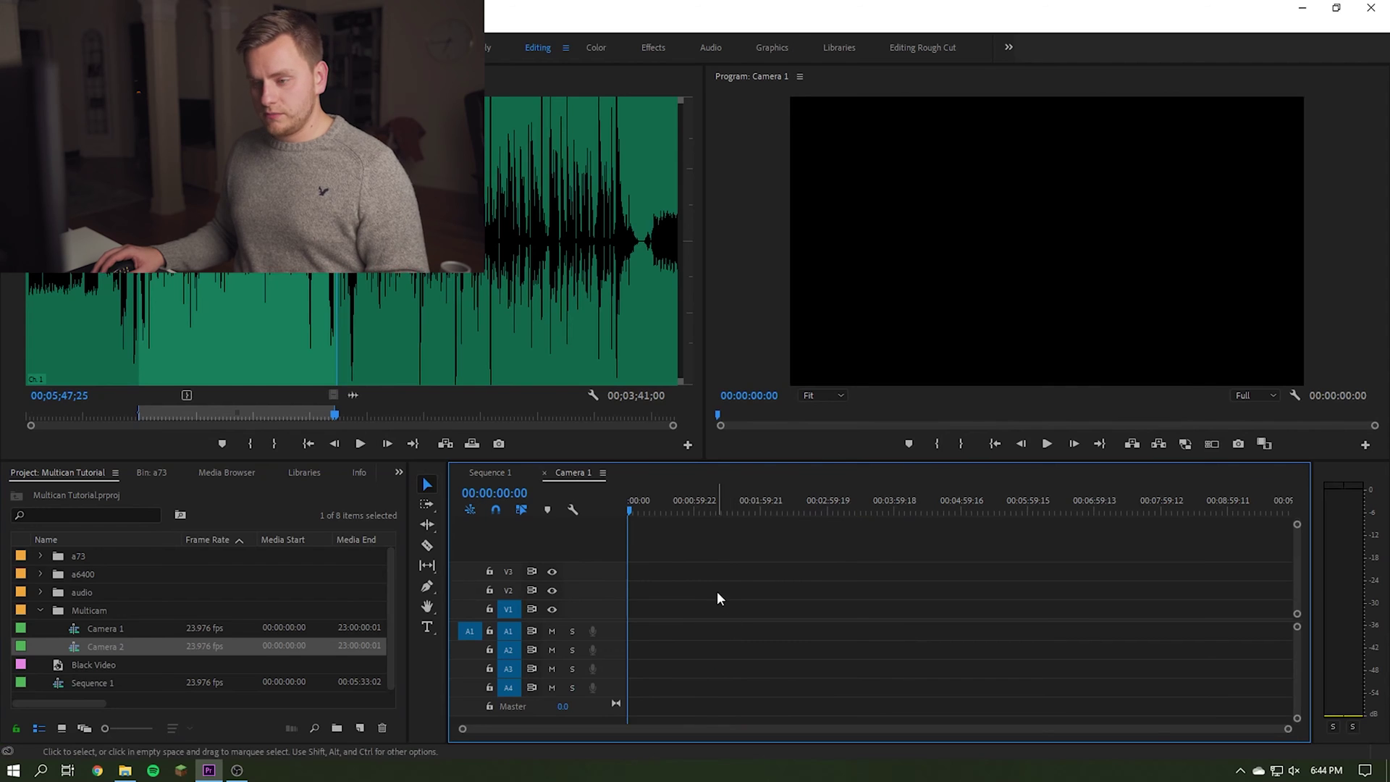
Paste the V2 C0300 clips and Black Video from Sequence 1 into Camera 2
{"action": "left_click", "coordinate": [105, 640]}
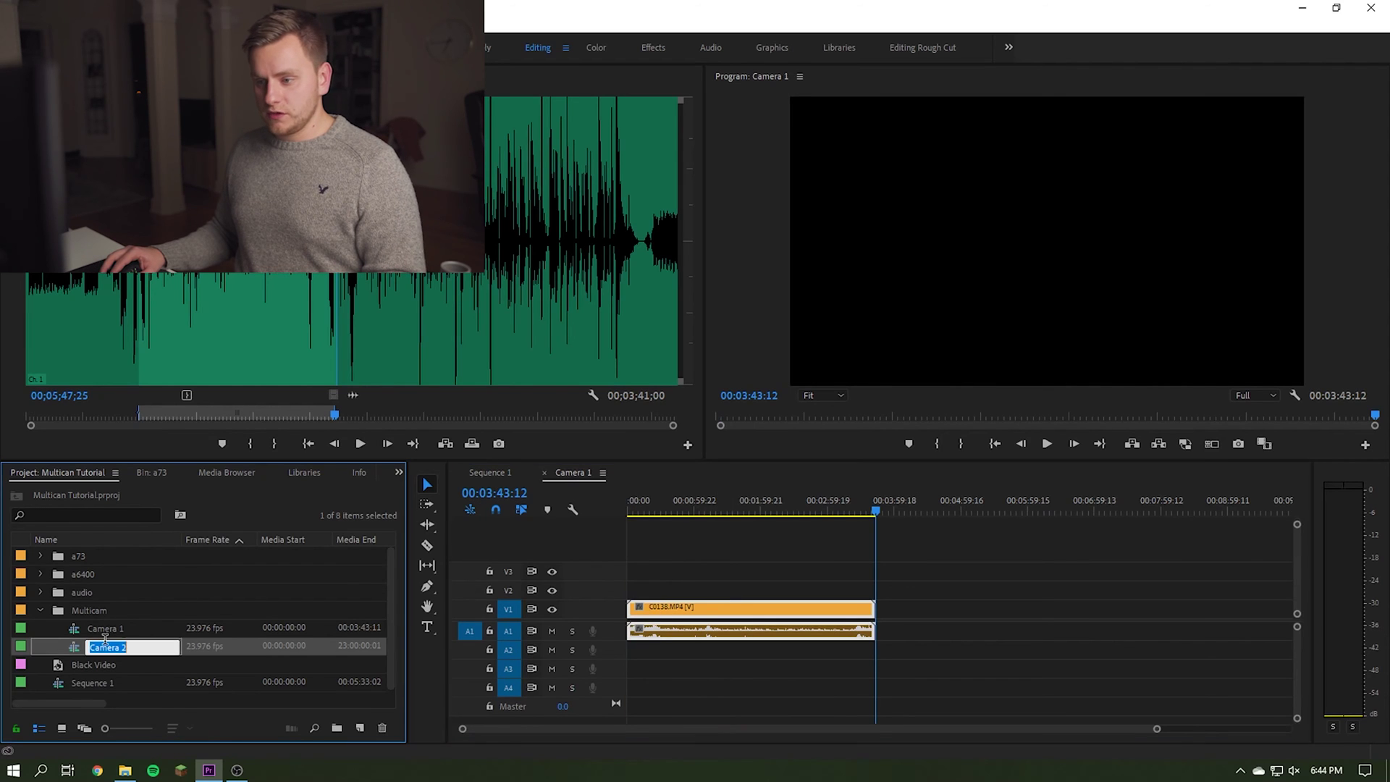
{"action": "double_click", "coordinate": [117, 643]}
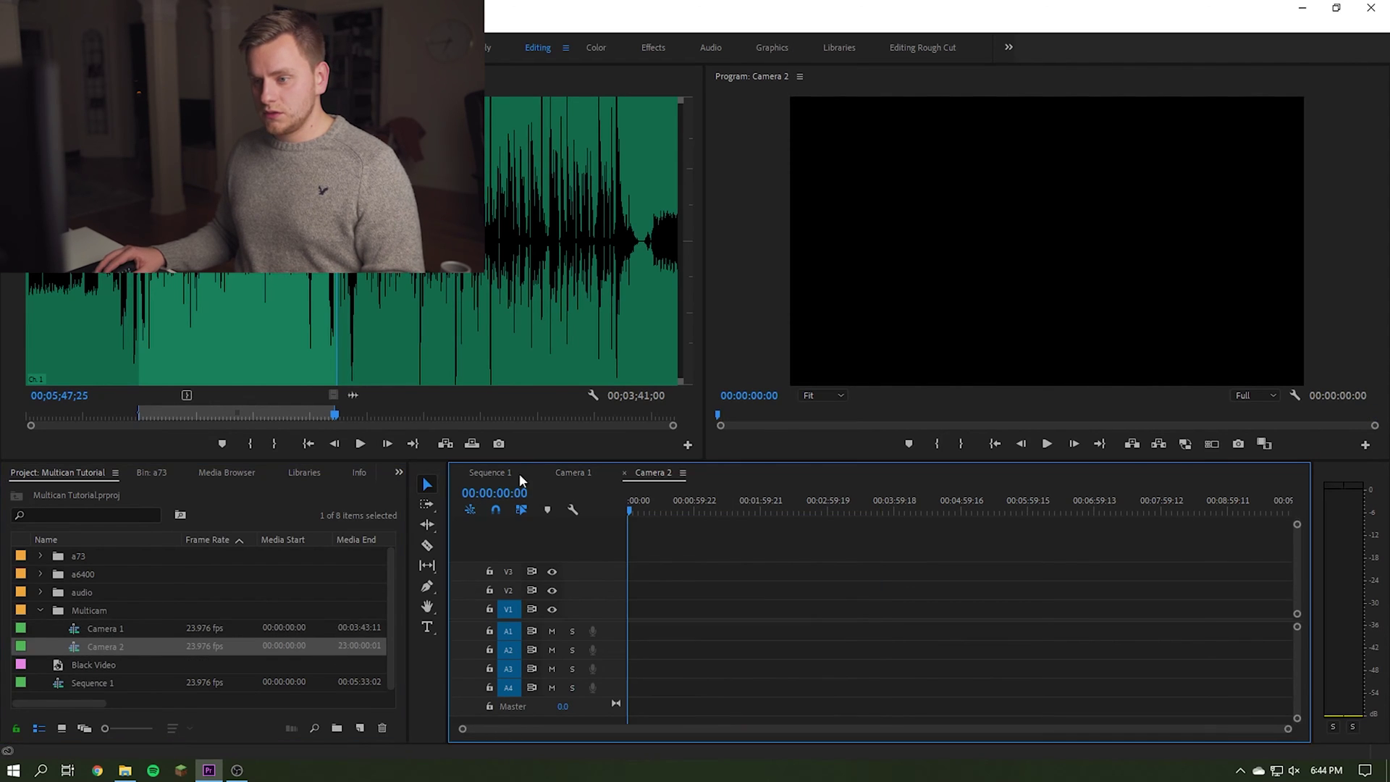
{"action": "left_click", "coordinate": [495, 474]}
{"action": "left_click_drag", "start_coordinate": [668, 566], "coordinate": [871, 583]}
{"action": "left_click", "coordinate": [639, 472]}
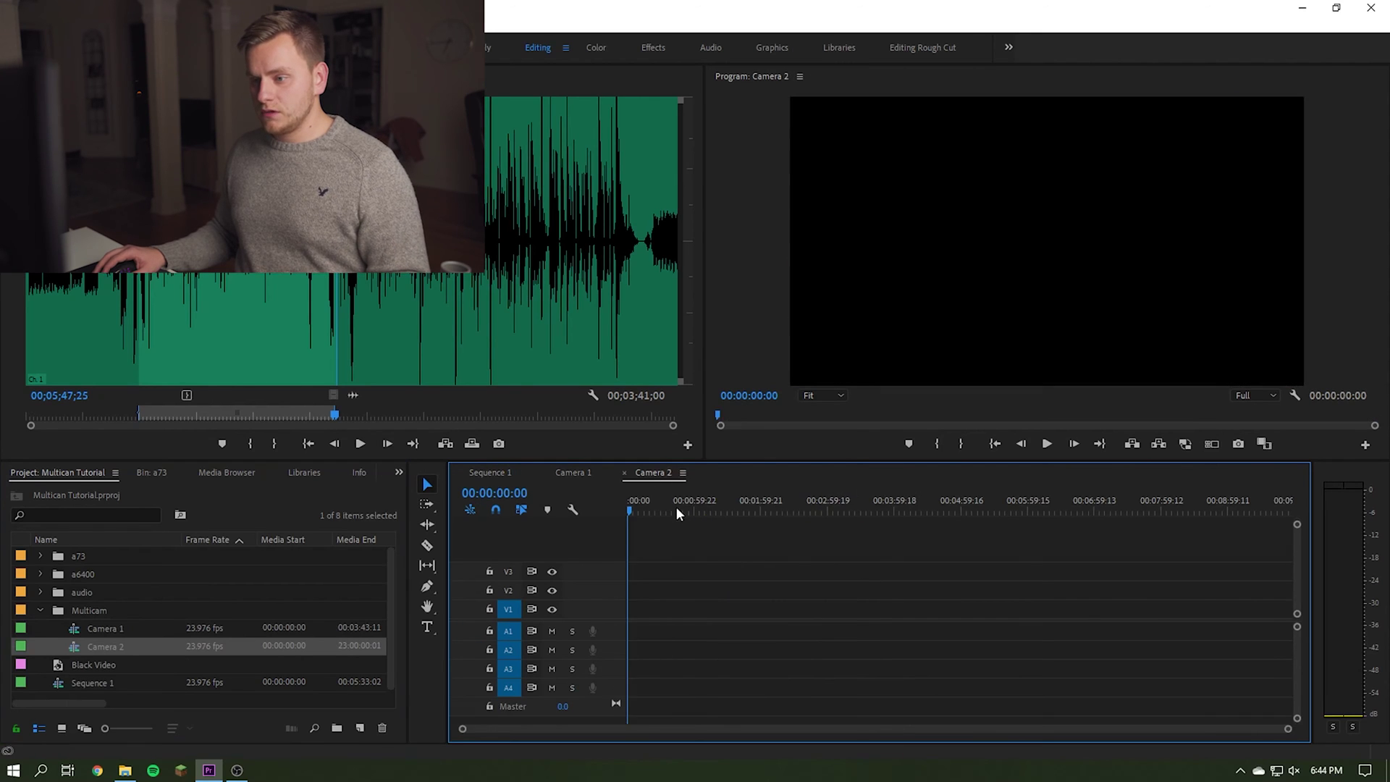
{"action": "key", "text": "ctrl+v"}
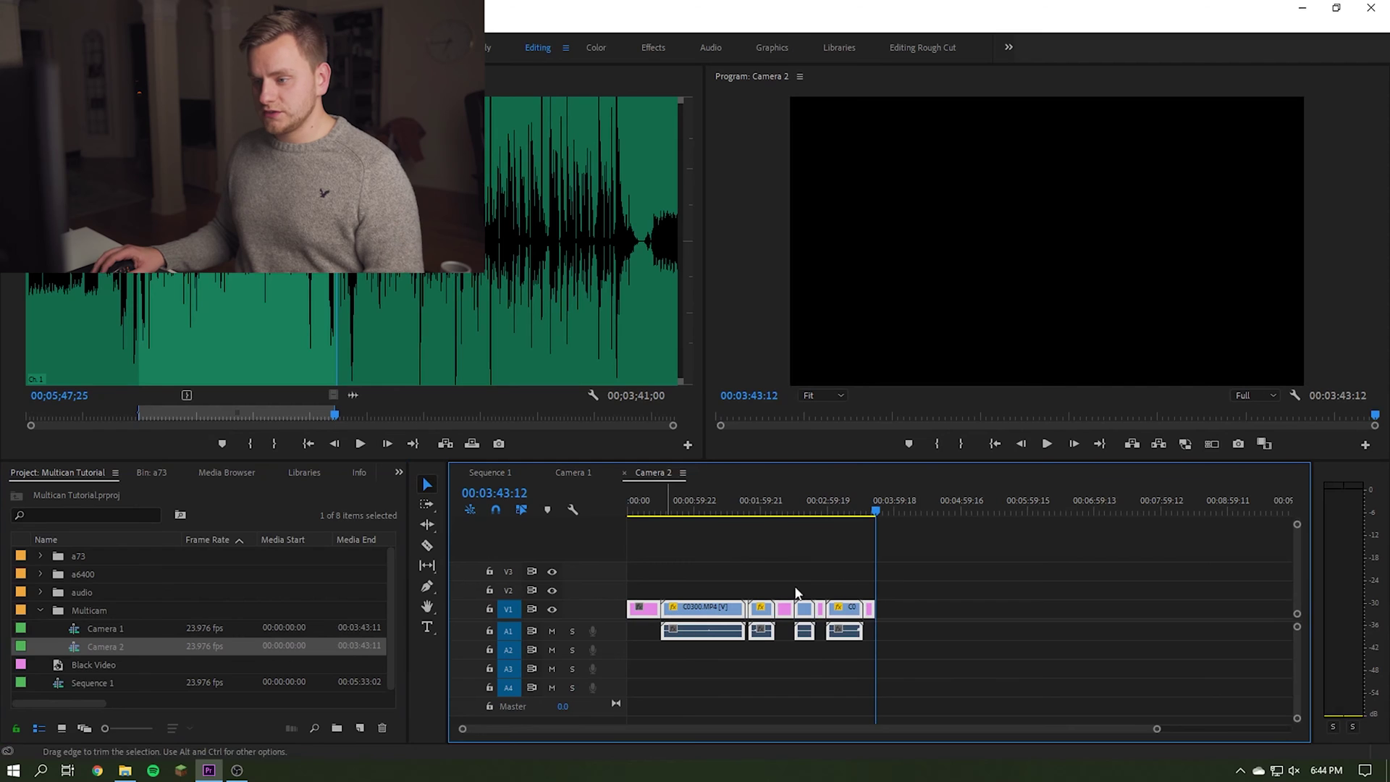
{"action": "scroll", "coordinate": [649, 579], "scroll_direction": "right", "scroll_amount": 2}
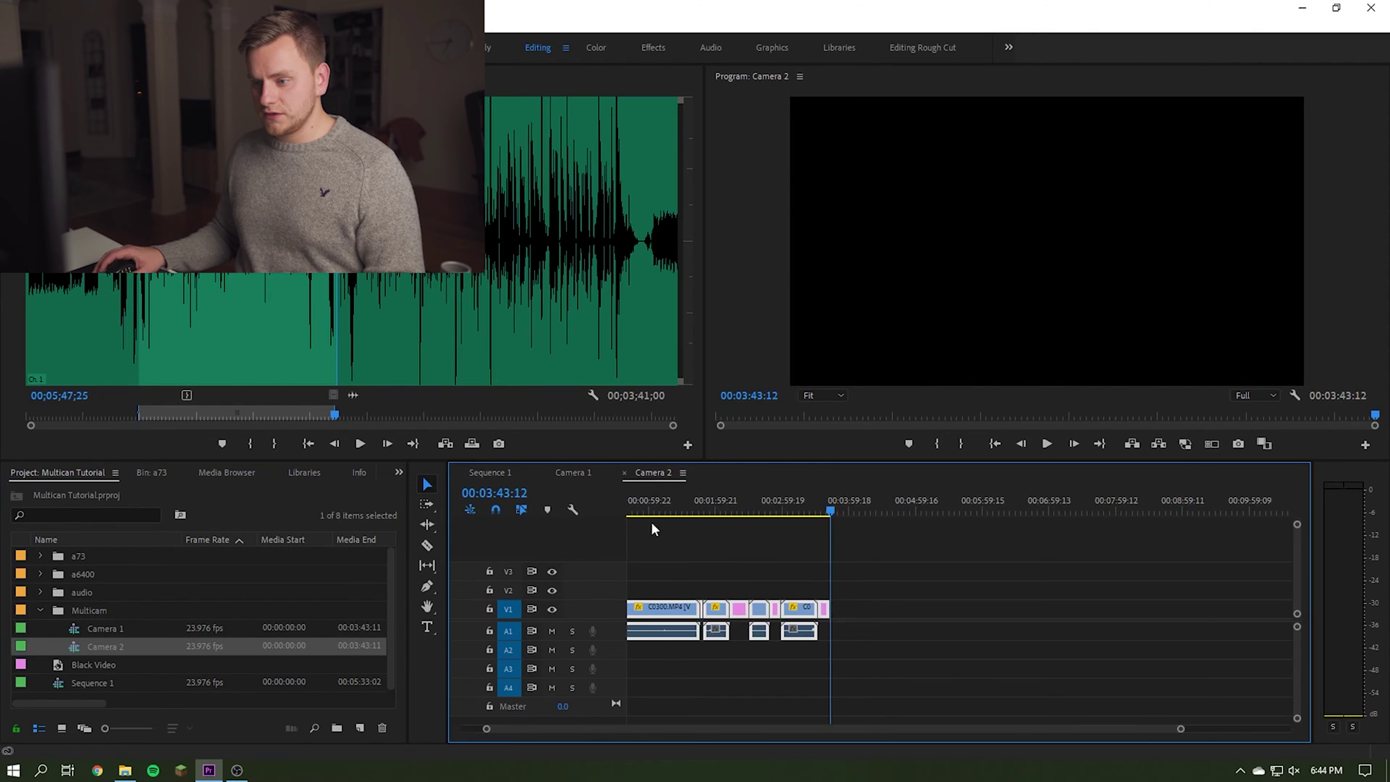
{"action": "left_click", "coordinate": [573, 472]}
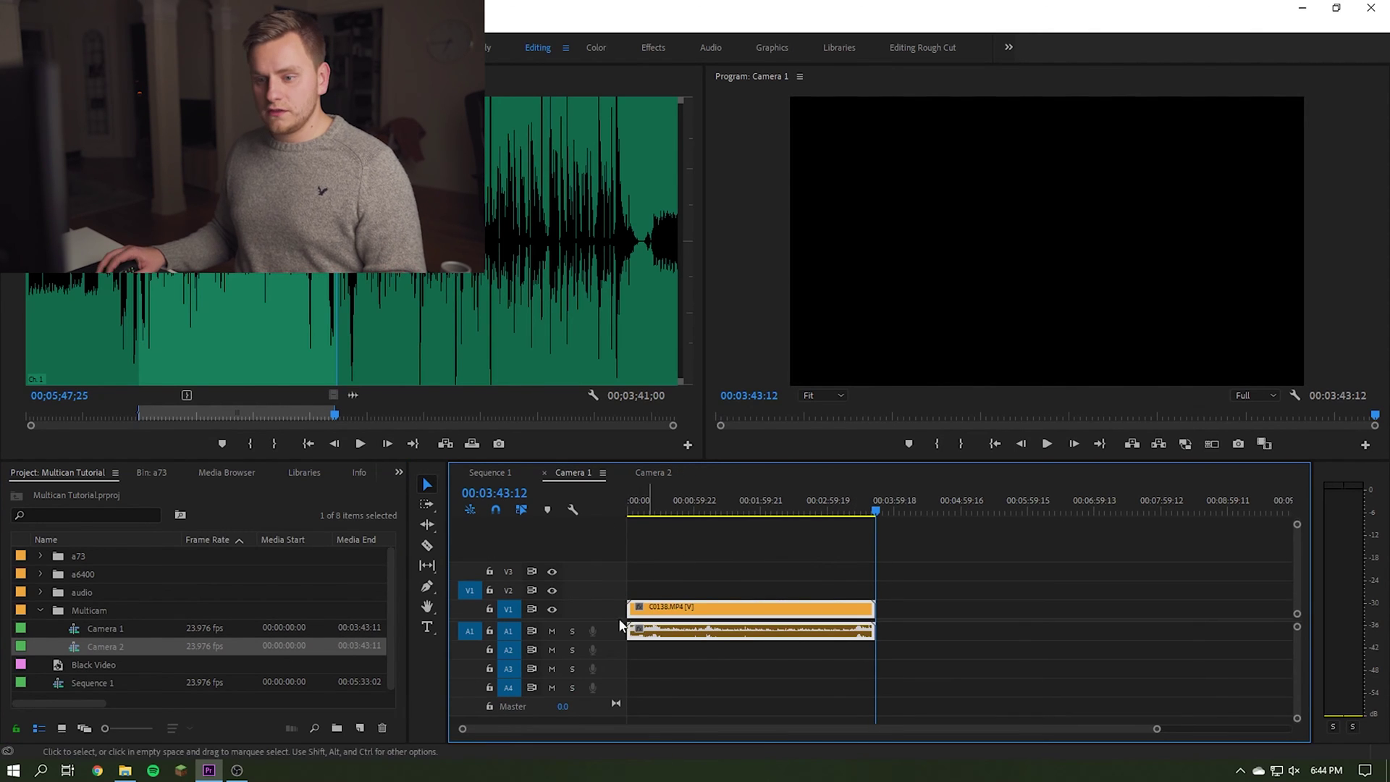
{"action": "left_click", "coordinate": [492, 474]}
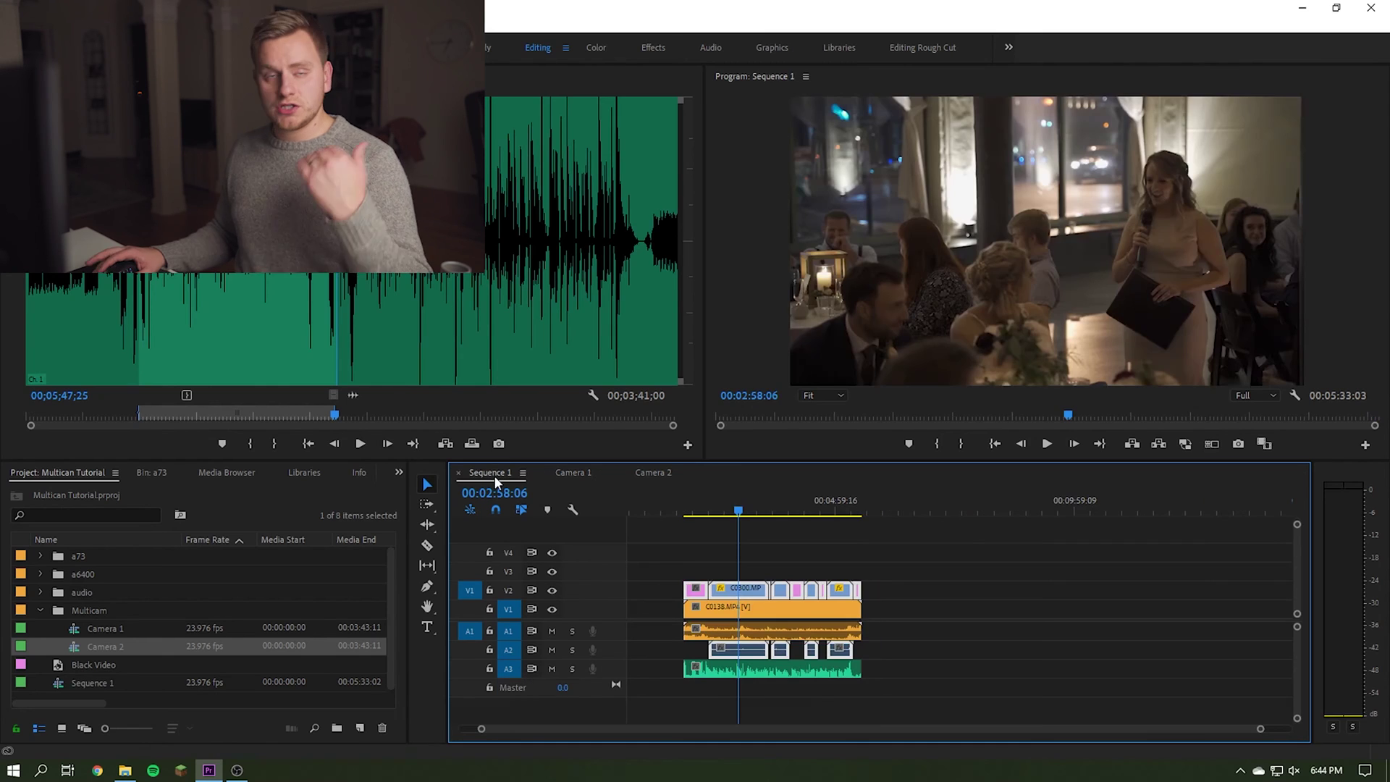
Load the A3 TASCAM audio in the Source Monitor and move its file into the Multicam bin
{"action": "scroll", "coordinate": [695, 601], "scroll_direction": "right", "scroll_amount": 2}
{"action": "double_click", "coordinate": [770, 669]}
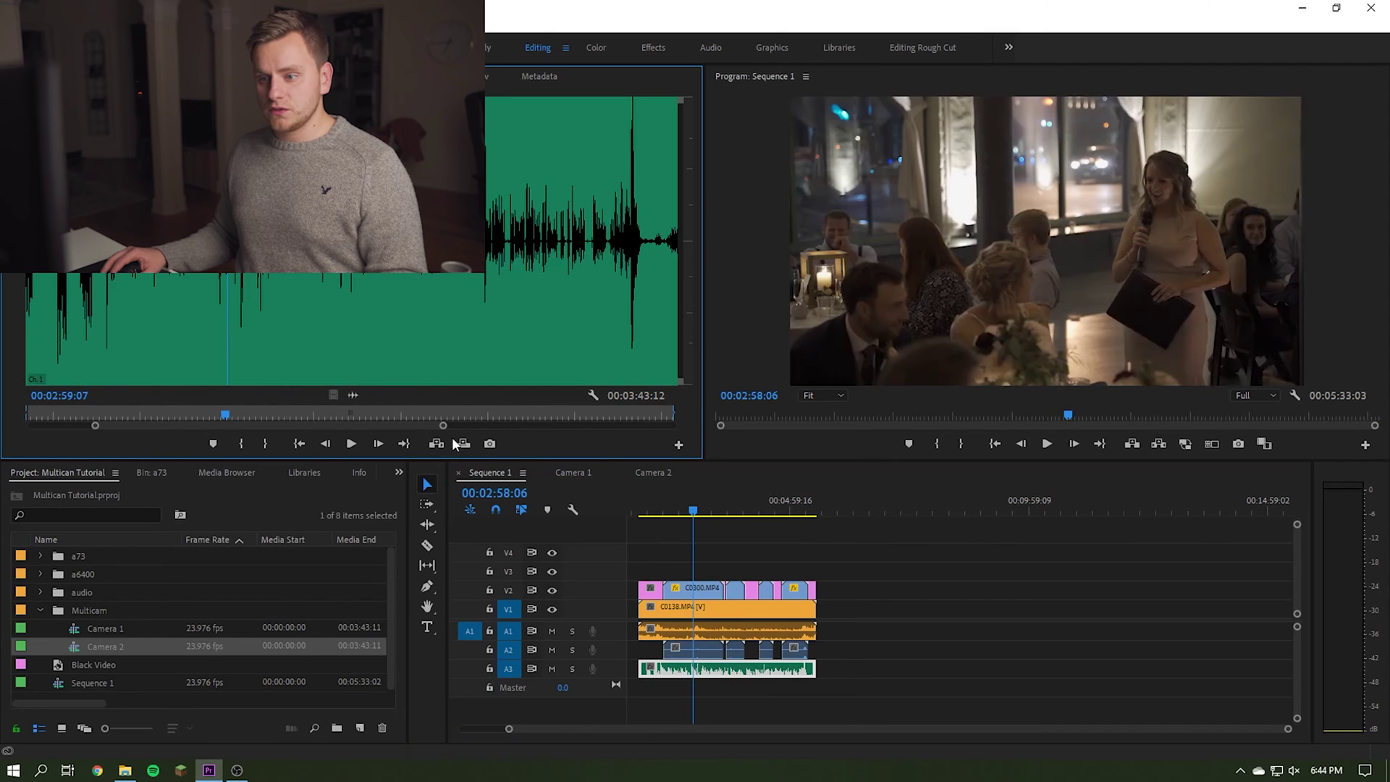
{"action": "left_click_drag", "start_coordinate": [443, 425], "coordinate": [319, 419]}
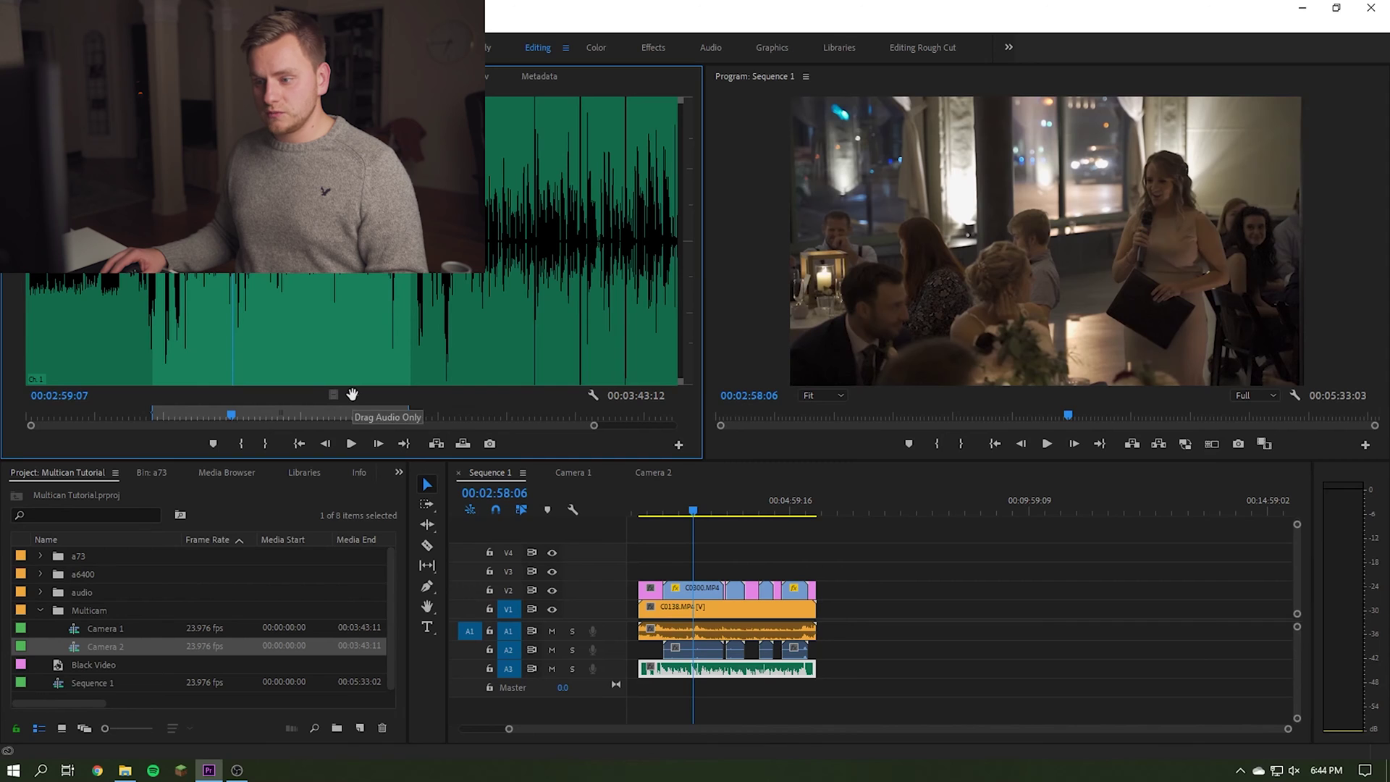
{"action": "left_click_drag", "start_coordinate": [112, 643], "coordinate": [83, 611]}
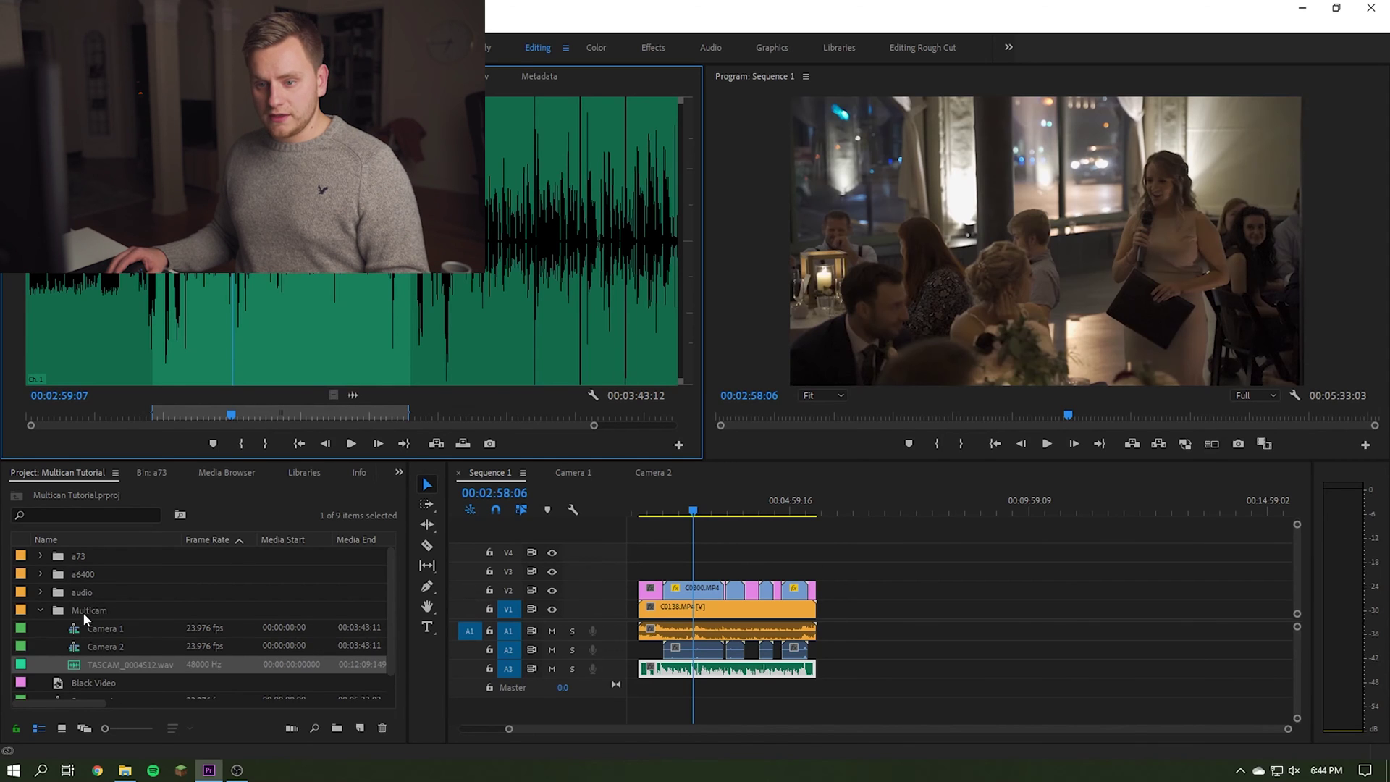
Choose Create Multi-Camera Source Sequence from the Multicam bin's context menu
{"action": "scroll", "coordinate": [94, 628], "scroll_direction": "down", "scroll_amount": 1}
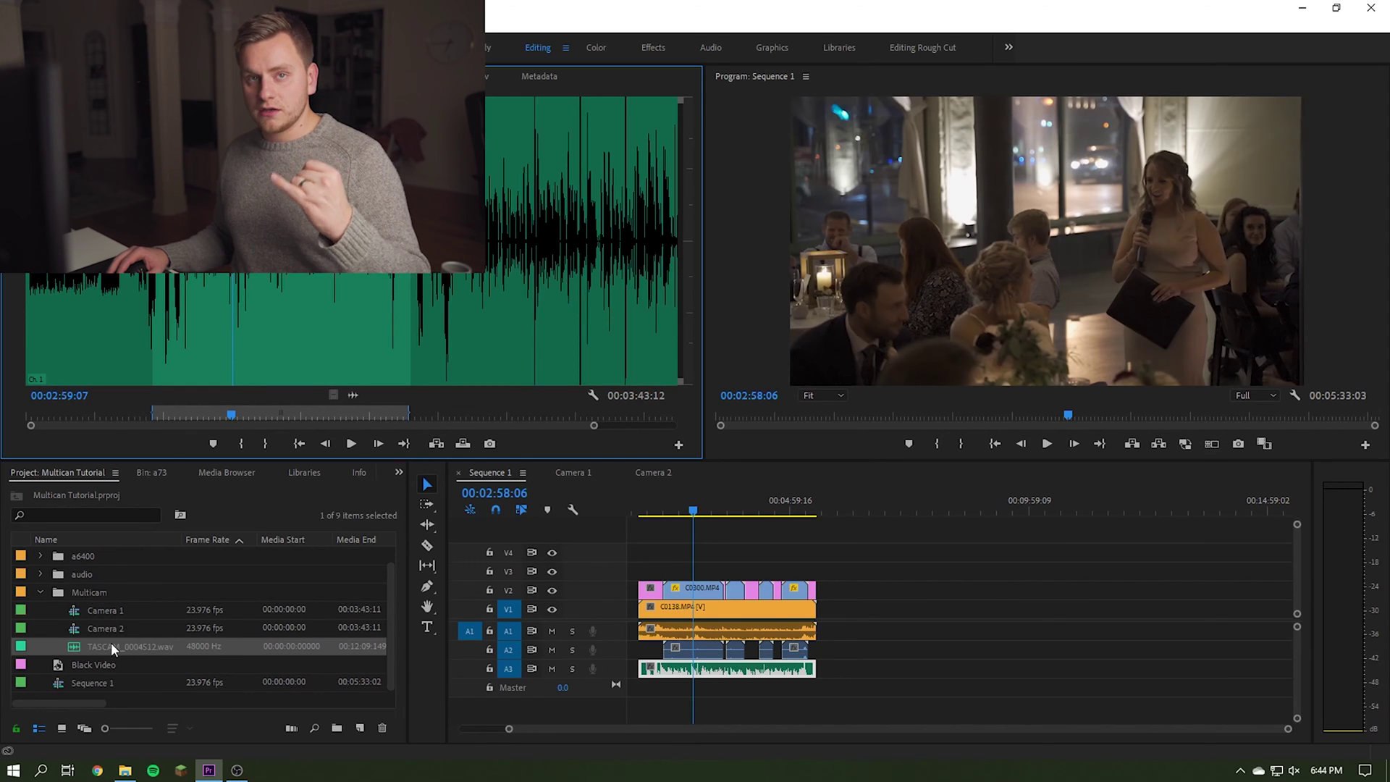
{"action": "left_click", "coordinate": [85, 593]}
{"action": "right_click", "coordinate": [86, 593]}
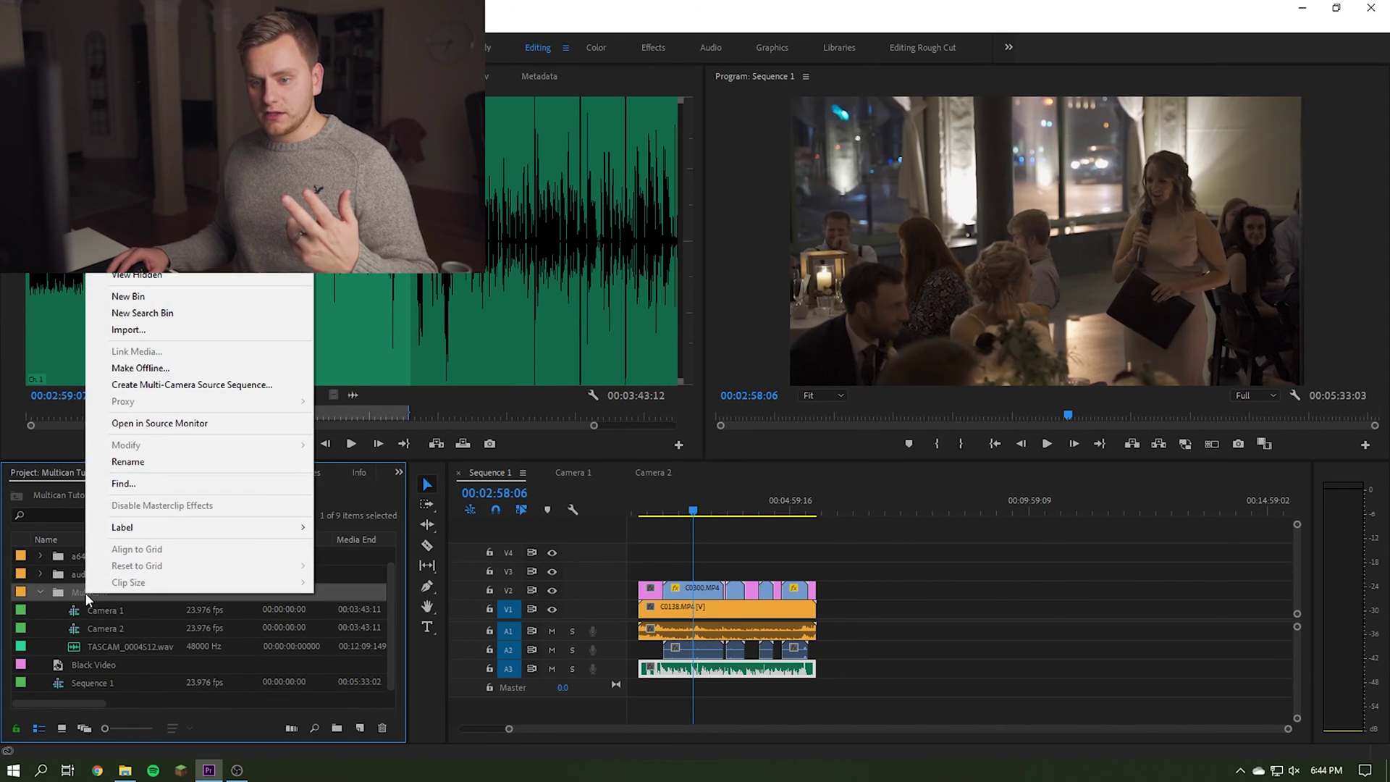
{"action": "left_click", "coordinate": [159, 385]}
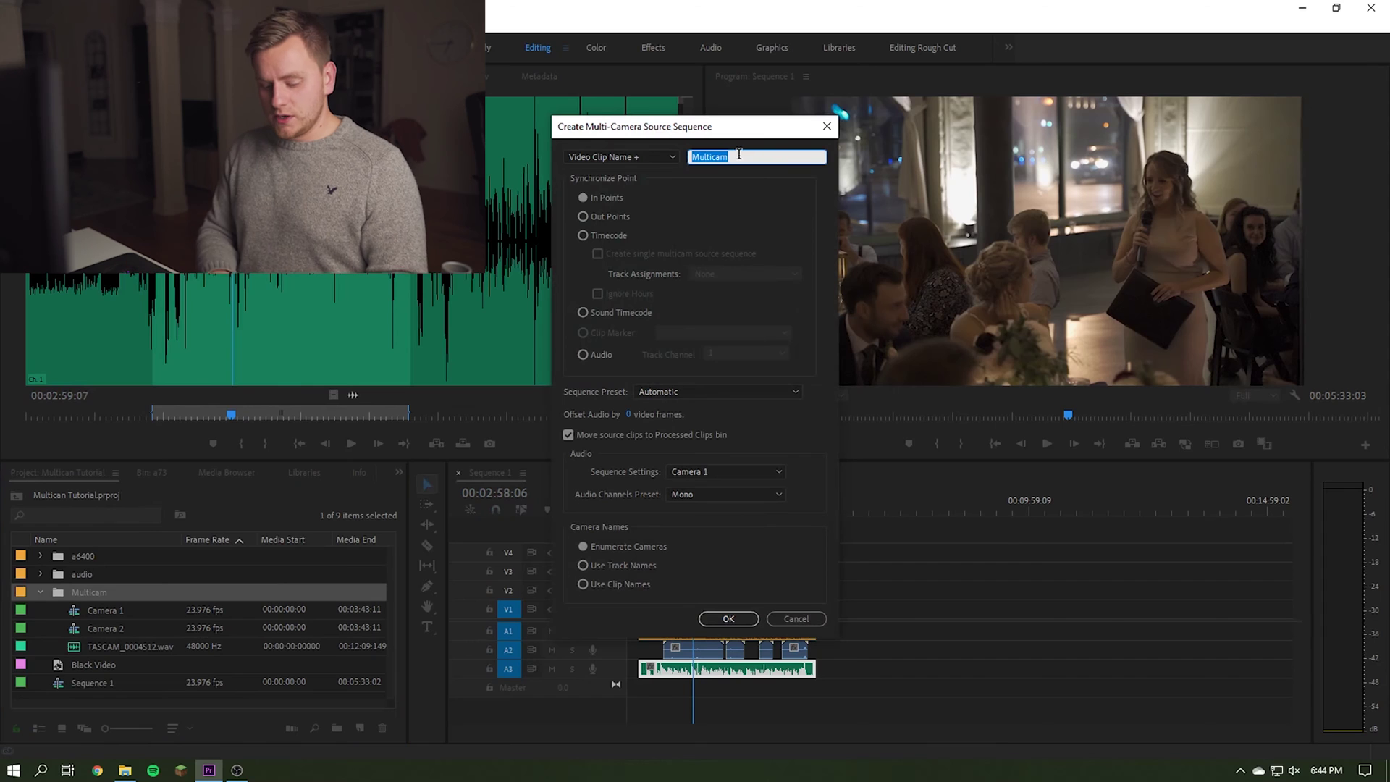
Name the multi-camera source sequence MOH Speech, keep the Mono audio preset, and create it
{"action": "type", "text": "MOH Speech"}
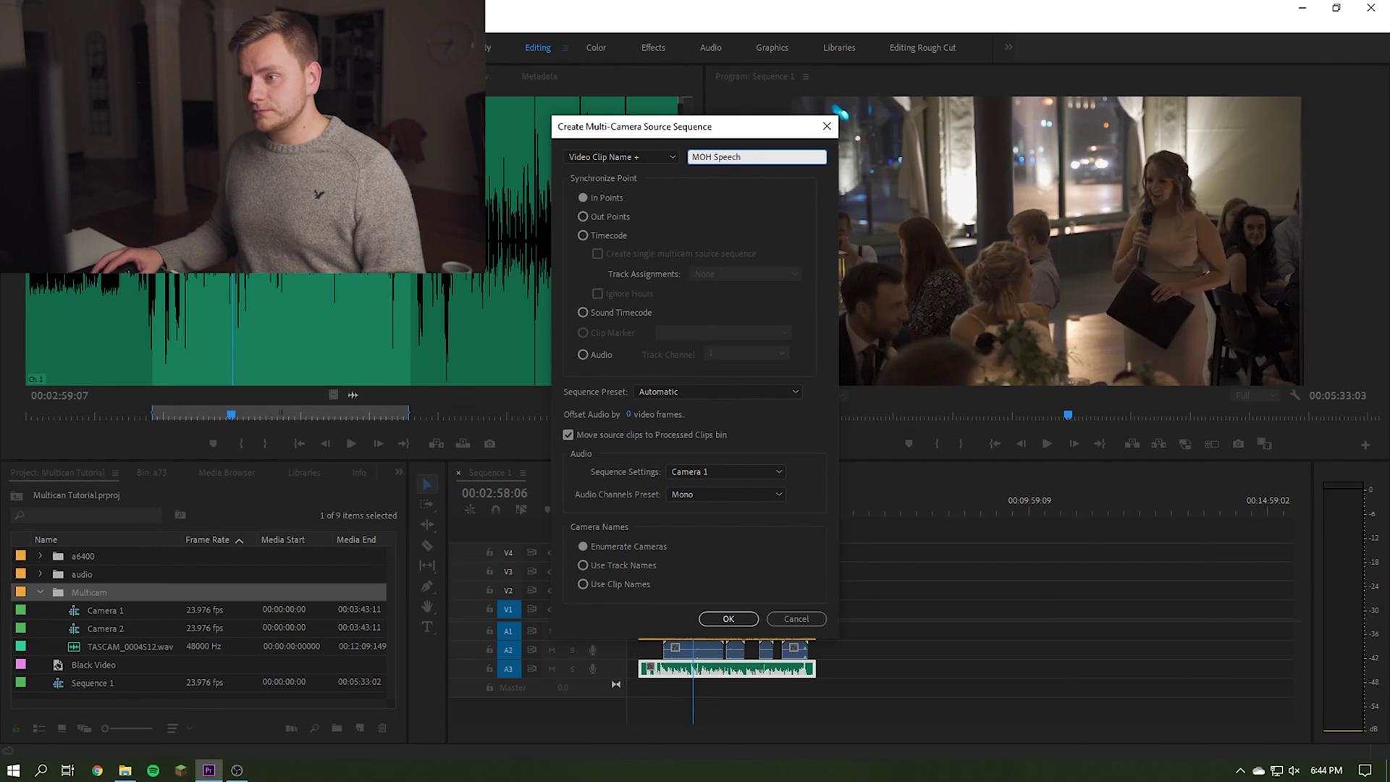
{"action": "key", "text": "Tab"}
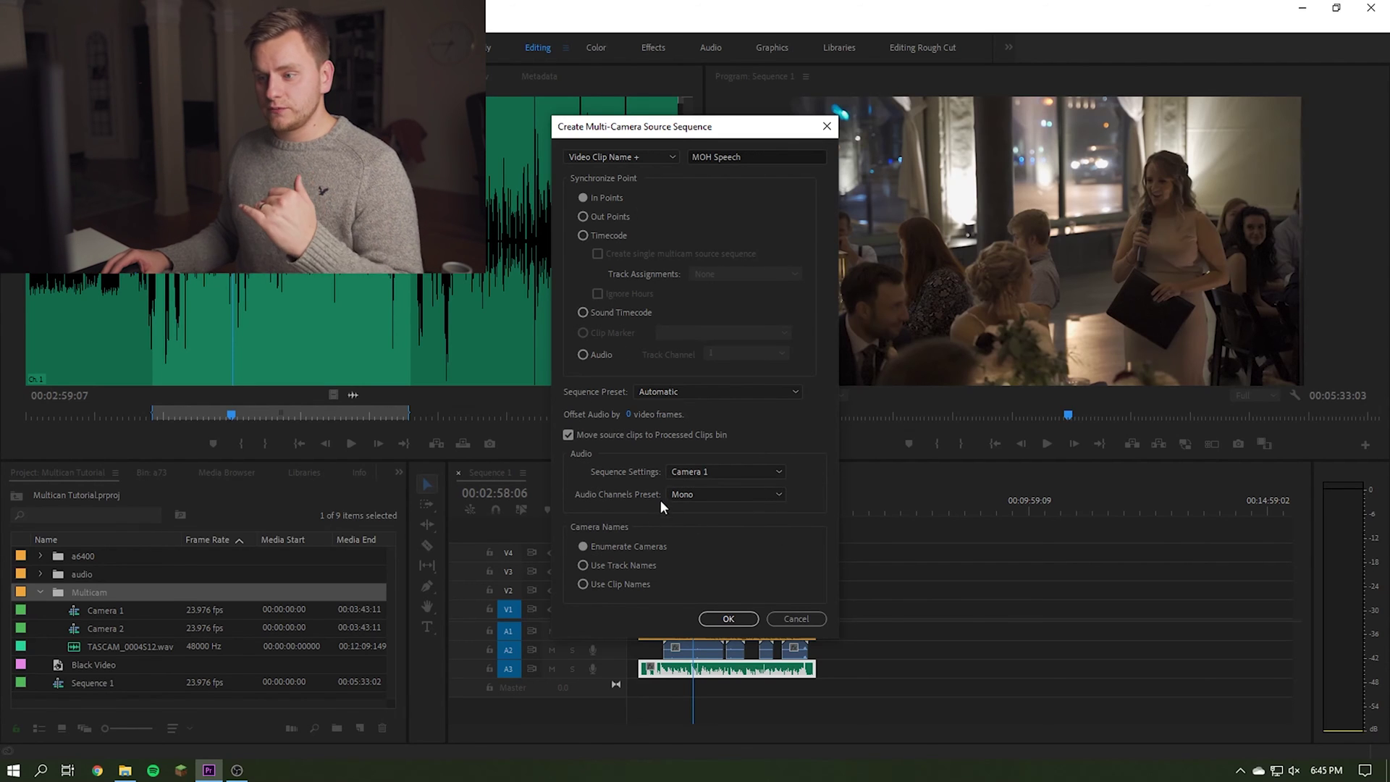
{"action": "left_click", "coordinate": [711, 493]}
{"action": "left_click", "coordinate": [702, 527]}
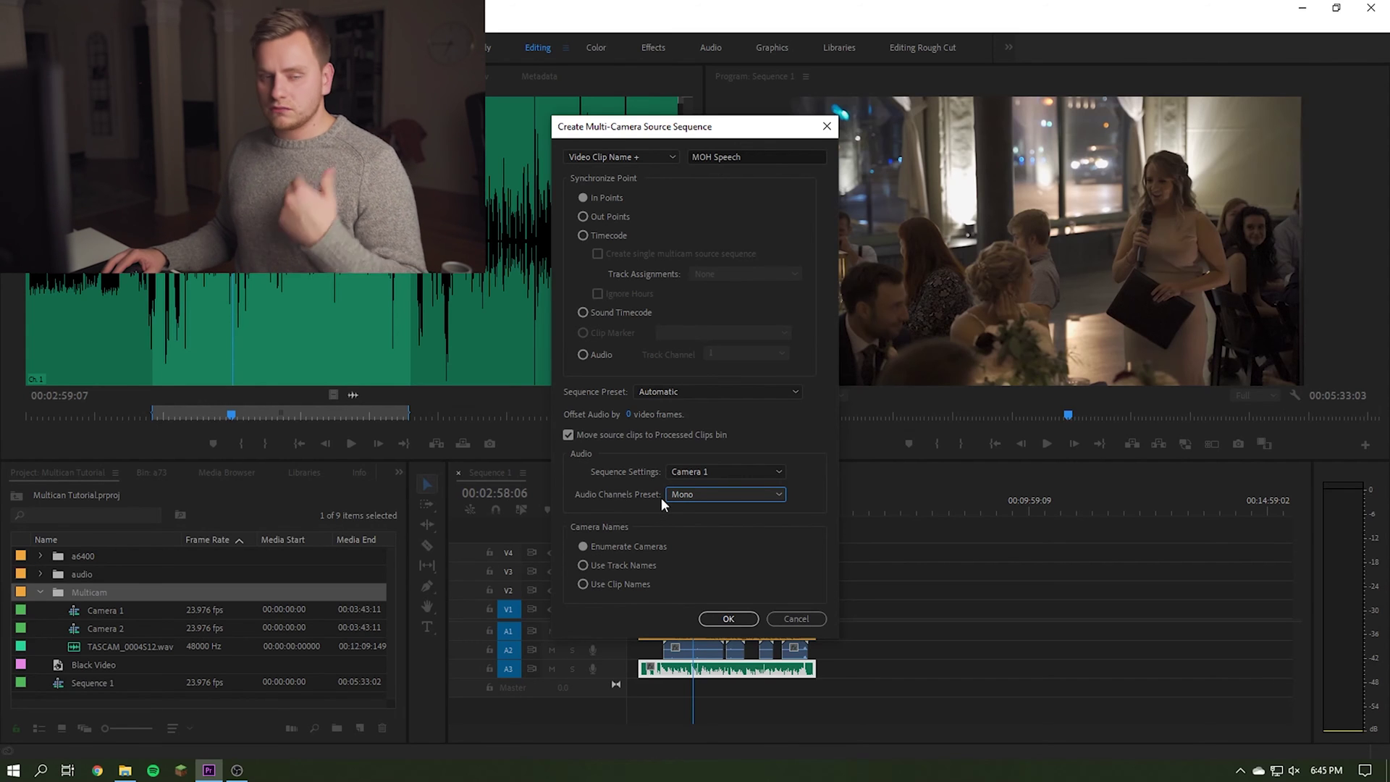
{"action": "left_click", "coordinate": [726, 619]}
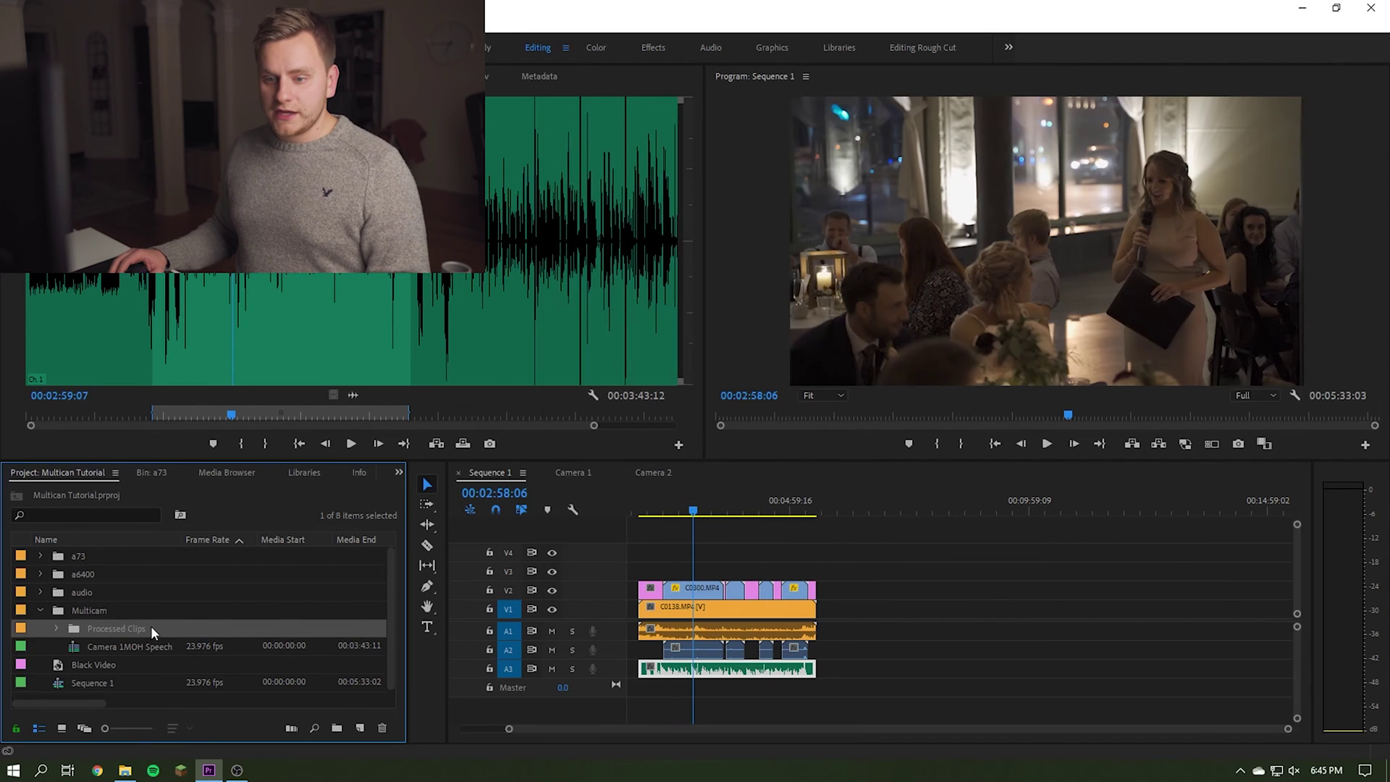
Check the Processed Clips folder, then make a new sequence from Camera 1MOH Speech
{"action": "left_click", "coordinate": [55, 627]}
{"action": "scroll", "coordinate": [87, 623], "scroll_direction": "down", "scroll_amount": 1}
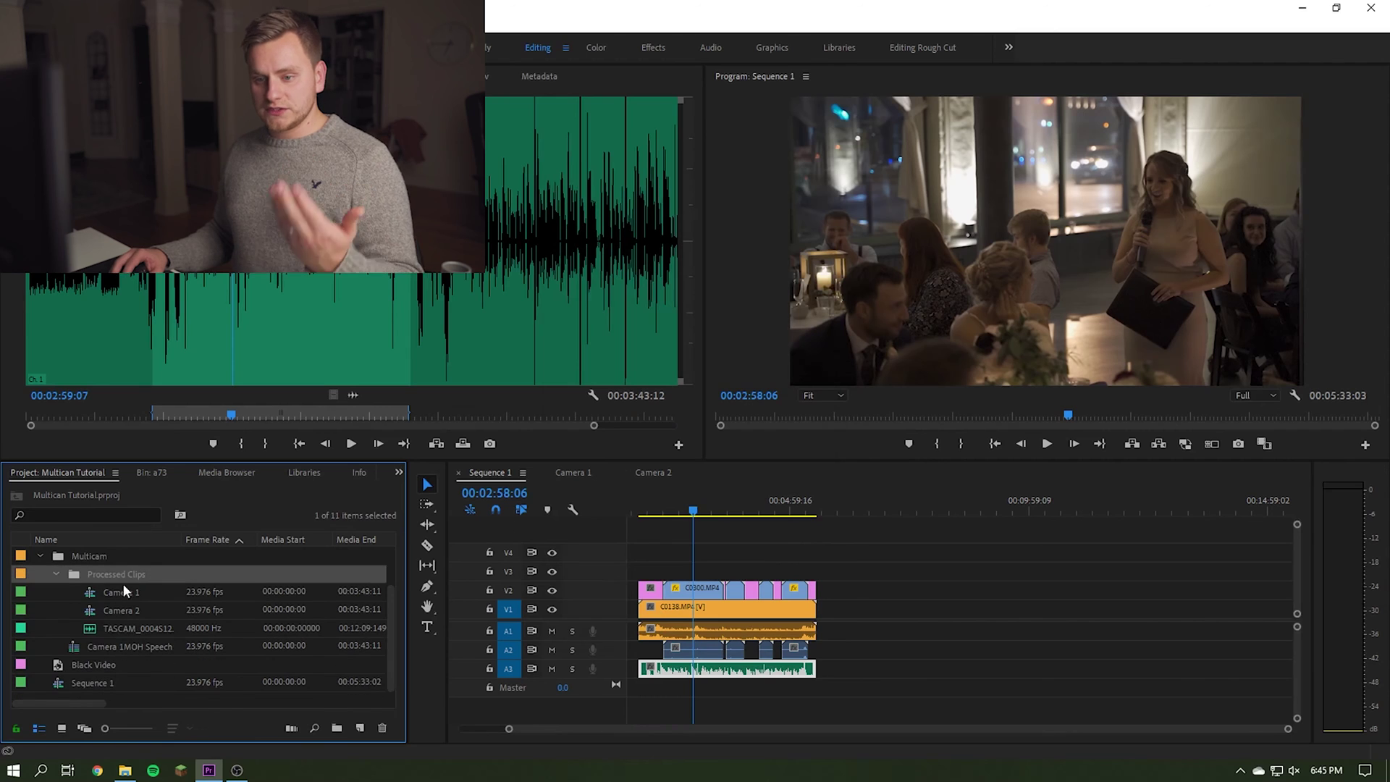
{"action": "left_click", "coordinate": [56, 574]}
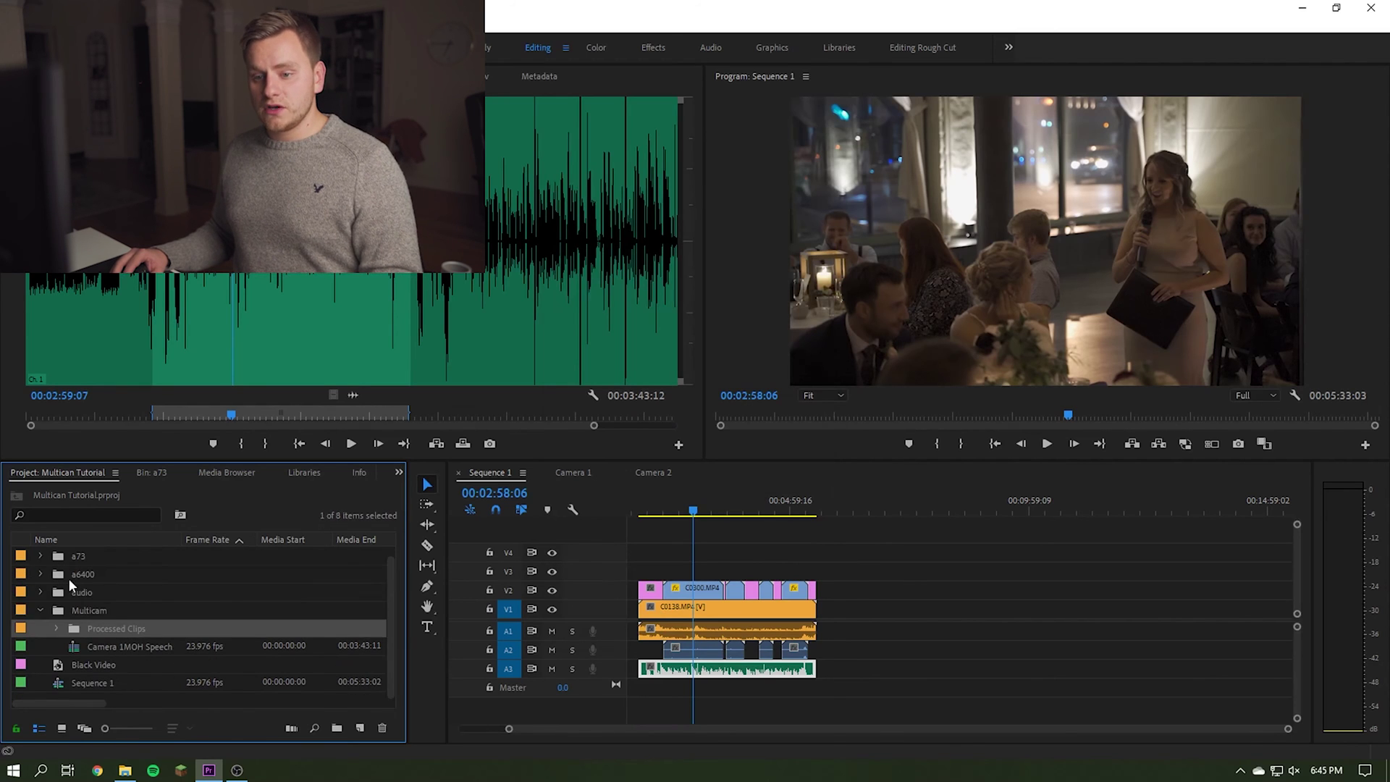
{"action": "right_click", "coordinate": [109, 645]}
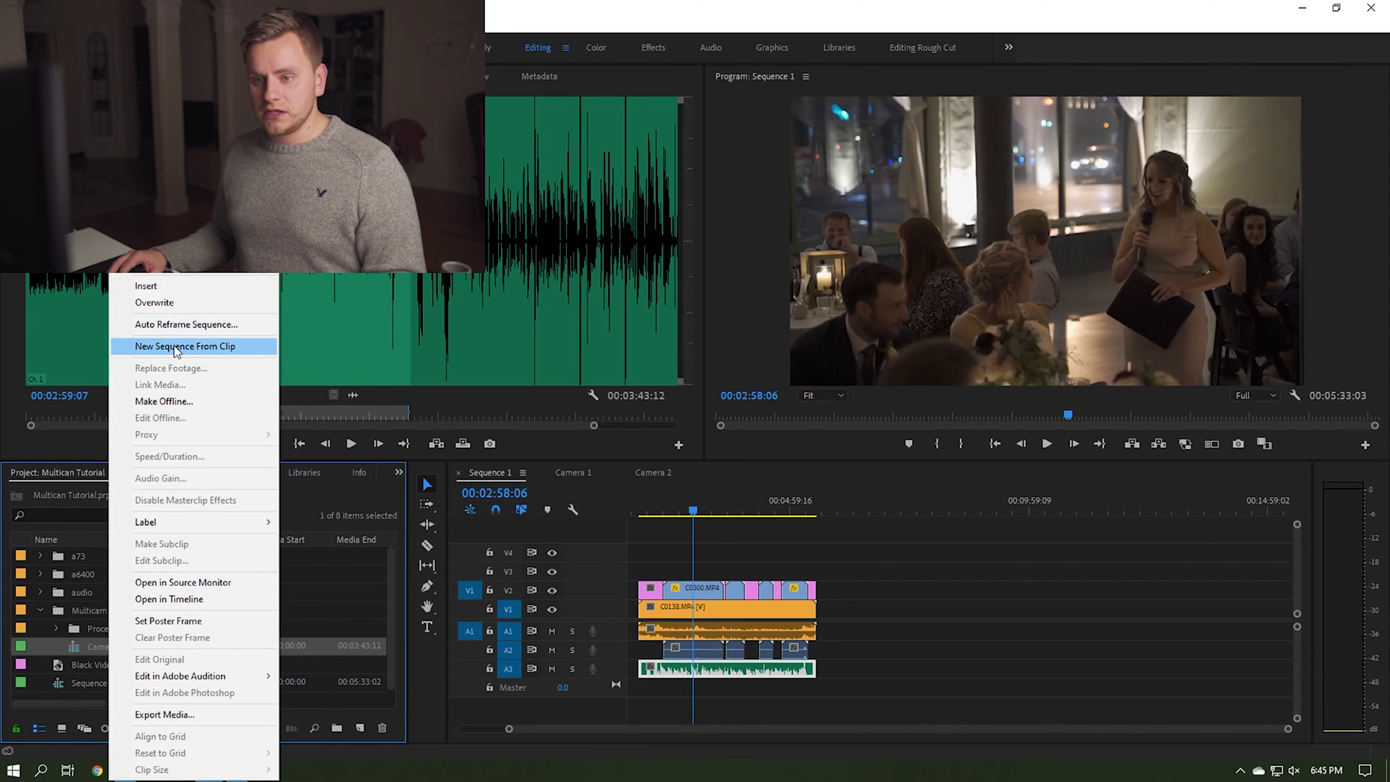
{"action": "left_click", "coordinate": [173, 346]}
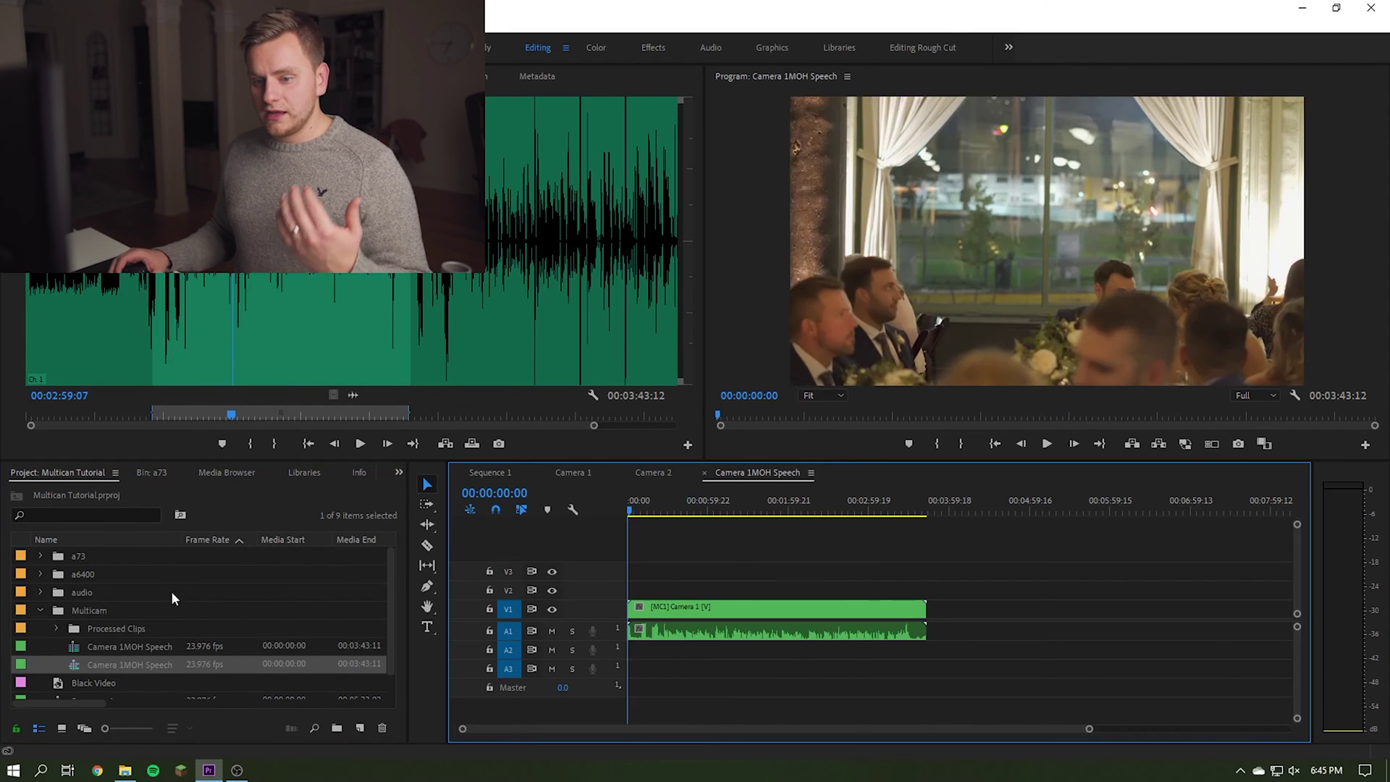
{"action": "scroll", "coordinate": [152, 616], "scroll_direction": "down", "scroll_amount": 1}
Rename the new sequence to MC MOH Speech by removing the Camera 1 prefix
{"action": "left_click", "coordinate": [127, 645]}
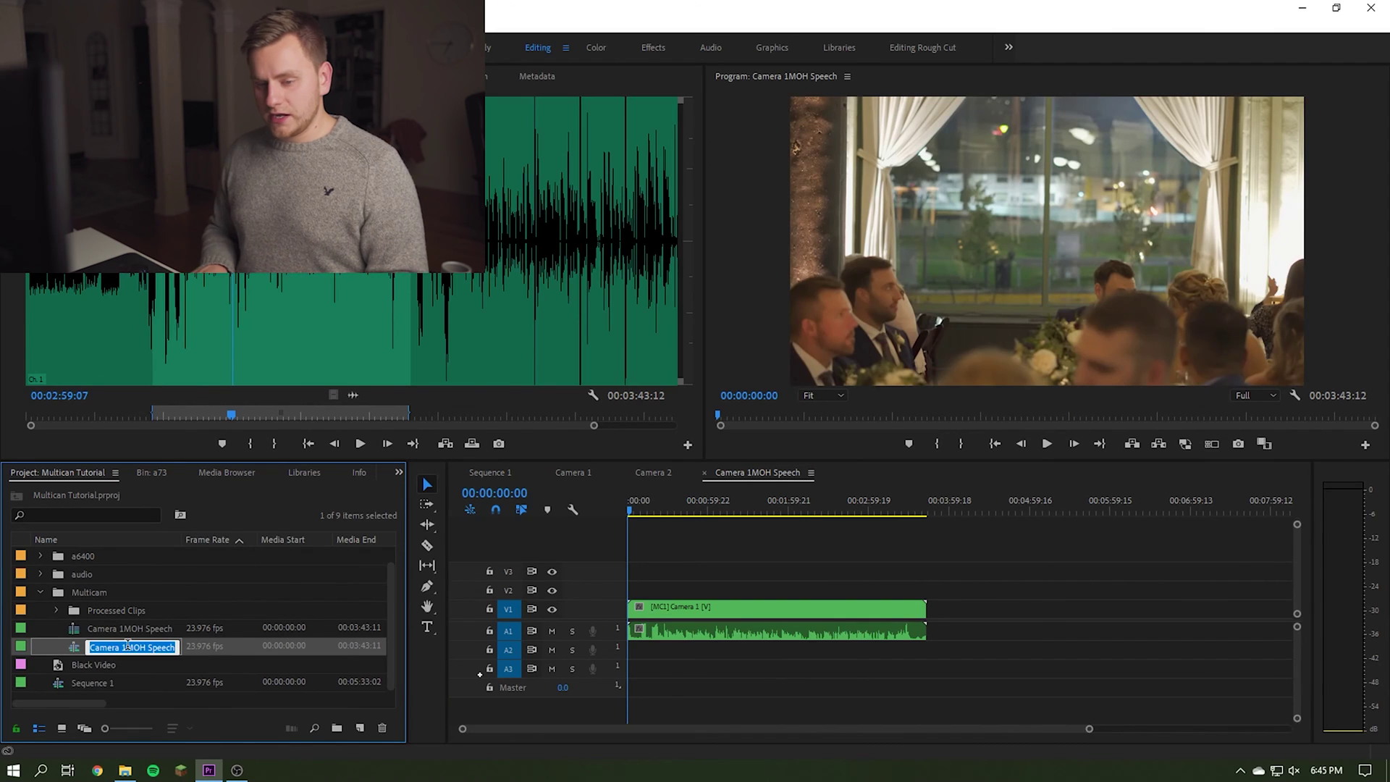
{"action": "left_click", "coordinate": [128, 645]}
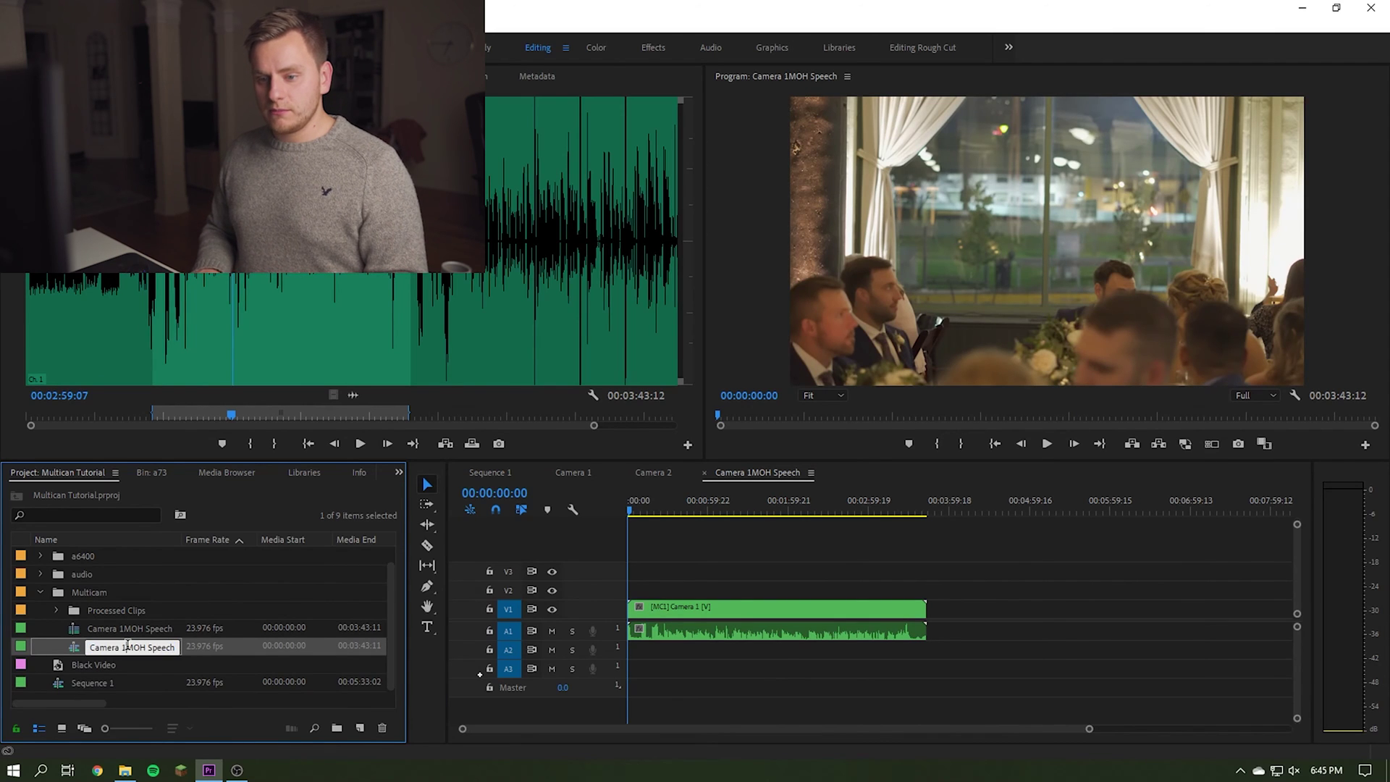
{"action": "key", "text": "BackSpace"}
{"action": "key", "text": "BackSpace"}
{"action": "key", "text": "BackSpace"}
{"action": "key", "text": "BackSpace"}
{"action": "key", "text": "BackSpace"}
{"action": "key", "text": "BackSpace"}
{"action": "key", "text": "BackSpace"}
{"action": "key", "text": "BackSpace"}
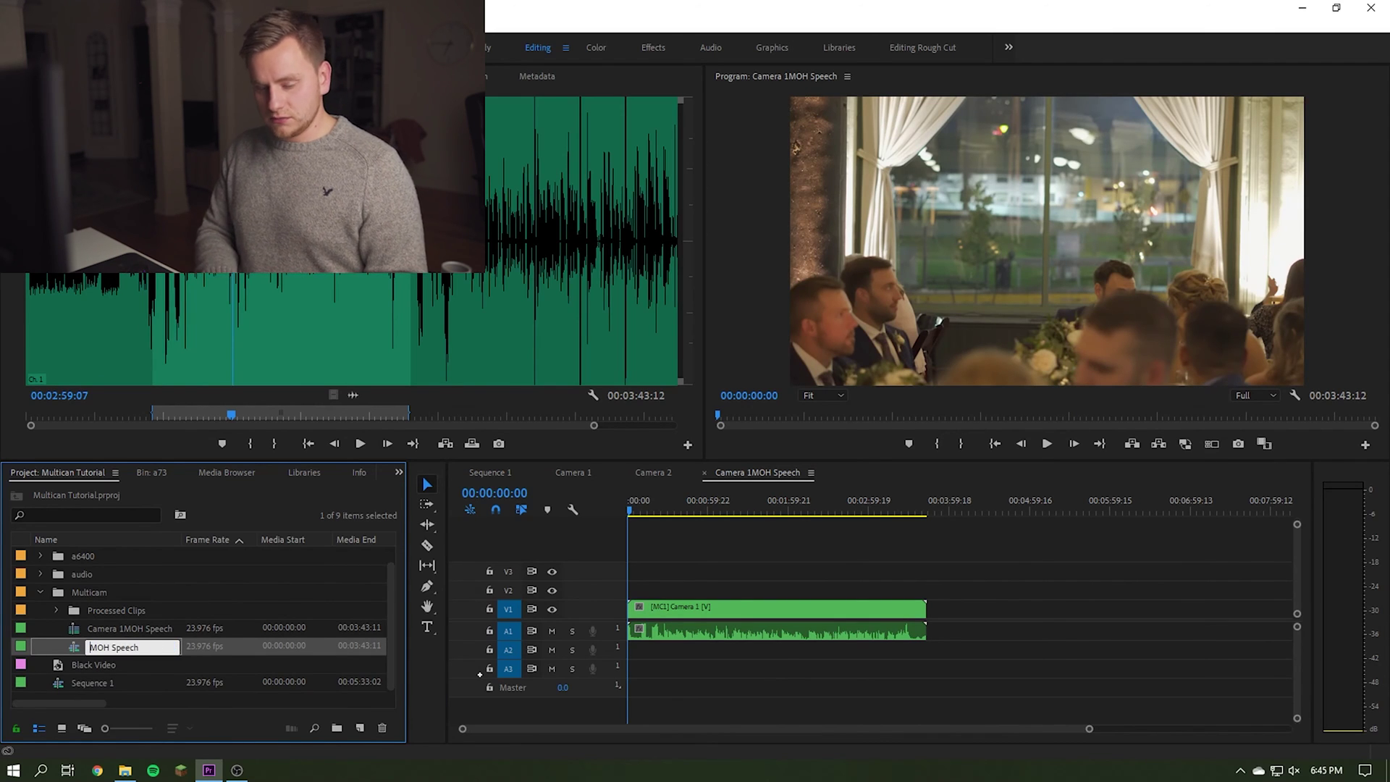
{"action": "key", "text": "Return"}
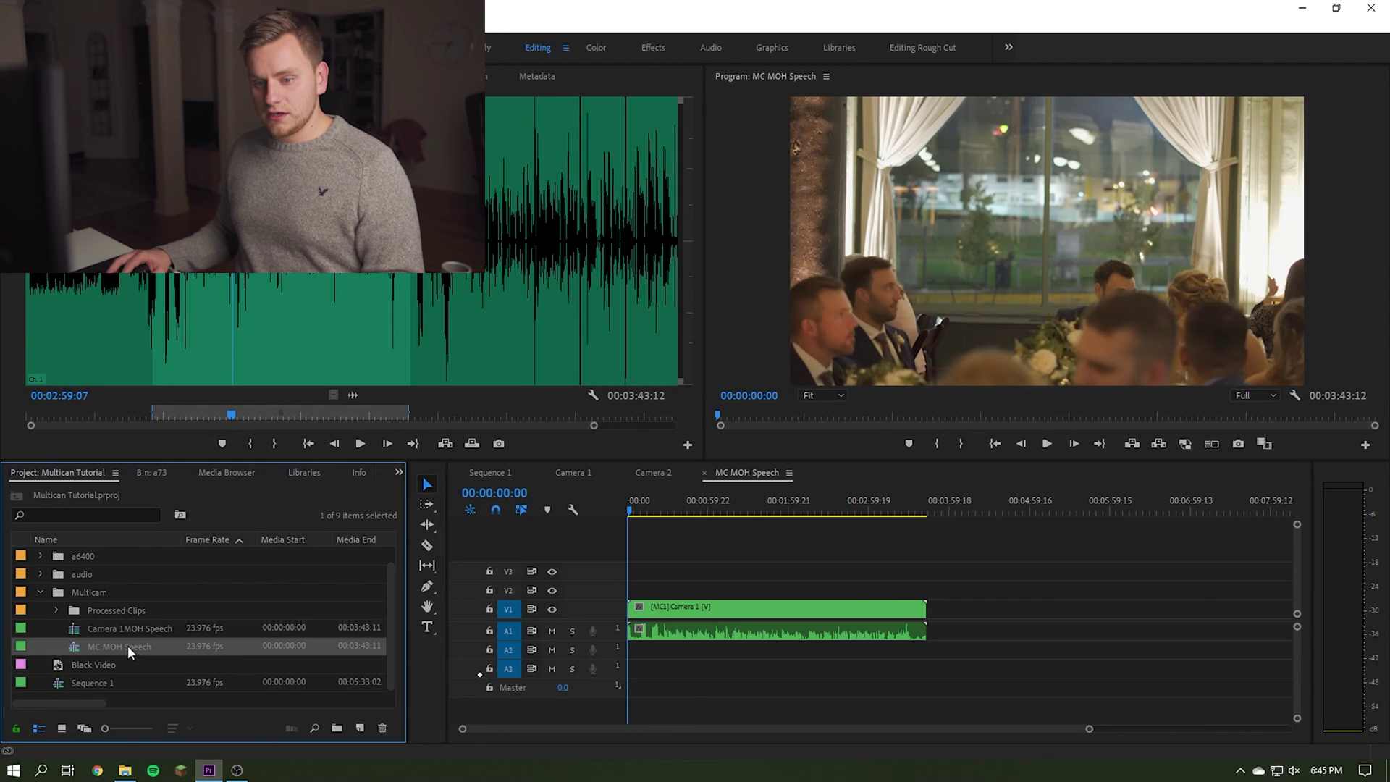
{"action": "left_click", "coordinate": [811, 548]}
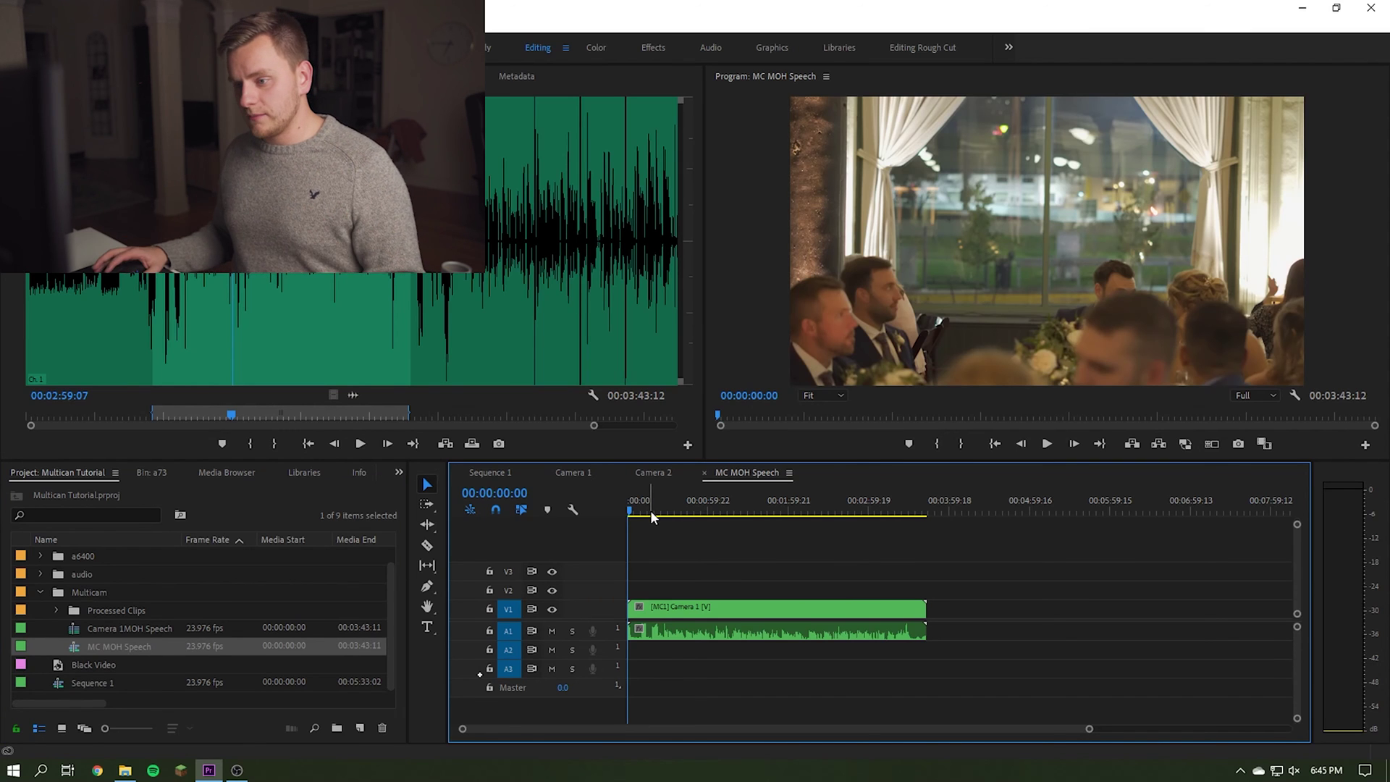
From about 33 seconds in multi-camera view, cut to camera 2 and back to camera 1 during playback
{"action": "left_click_drag", "start_coordinate": [652, 513], "coordinate": [673, 514]}
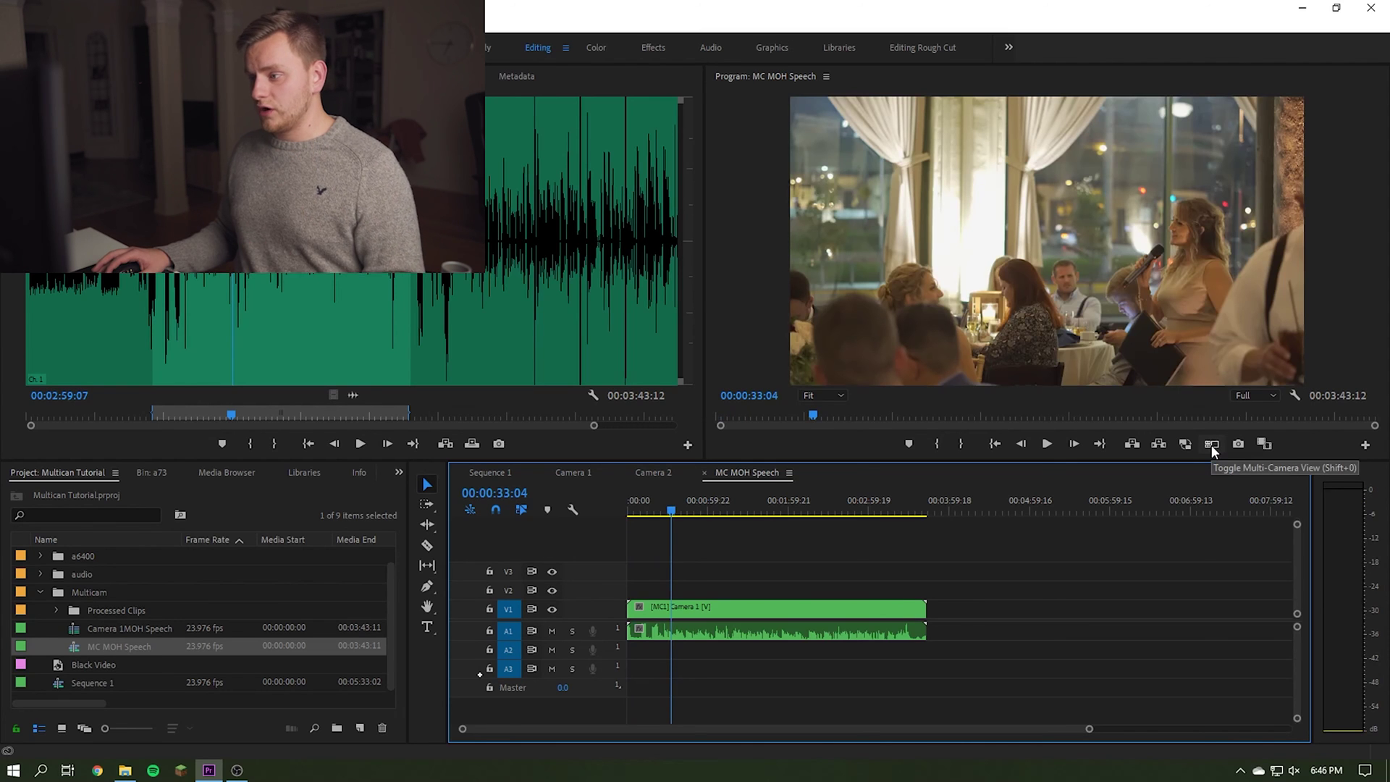
{"action": "left_click", "coordinate": [1210, 444]}
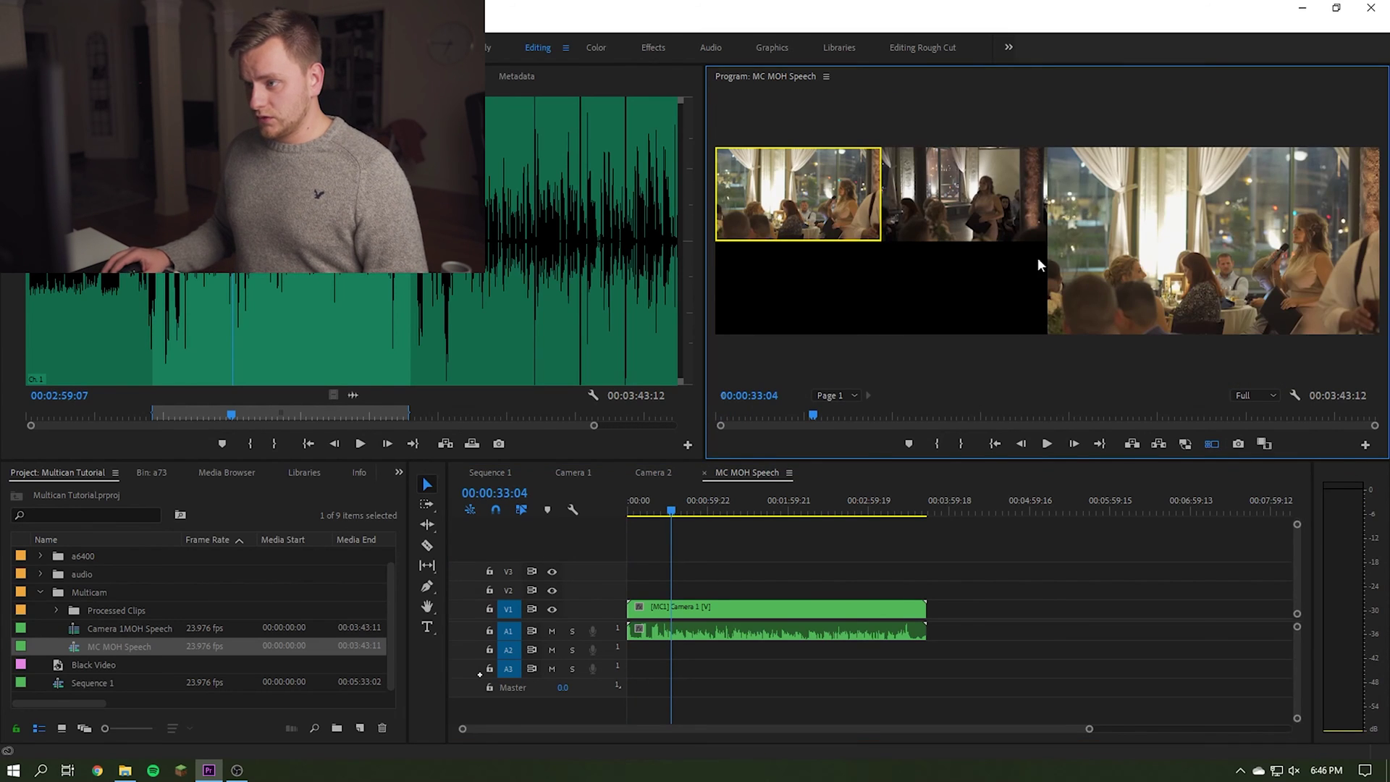
{"action": "key", "text": "space"}
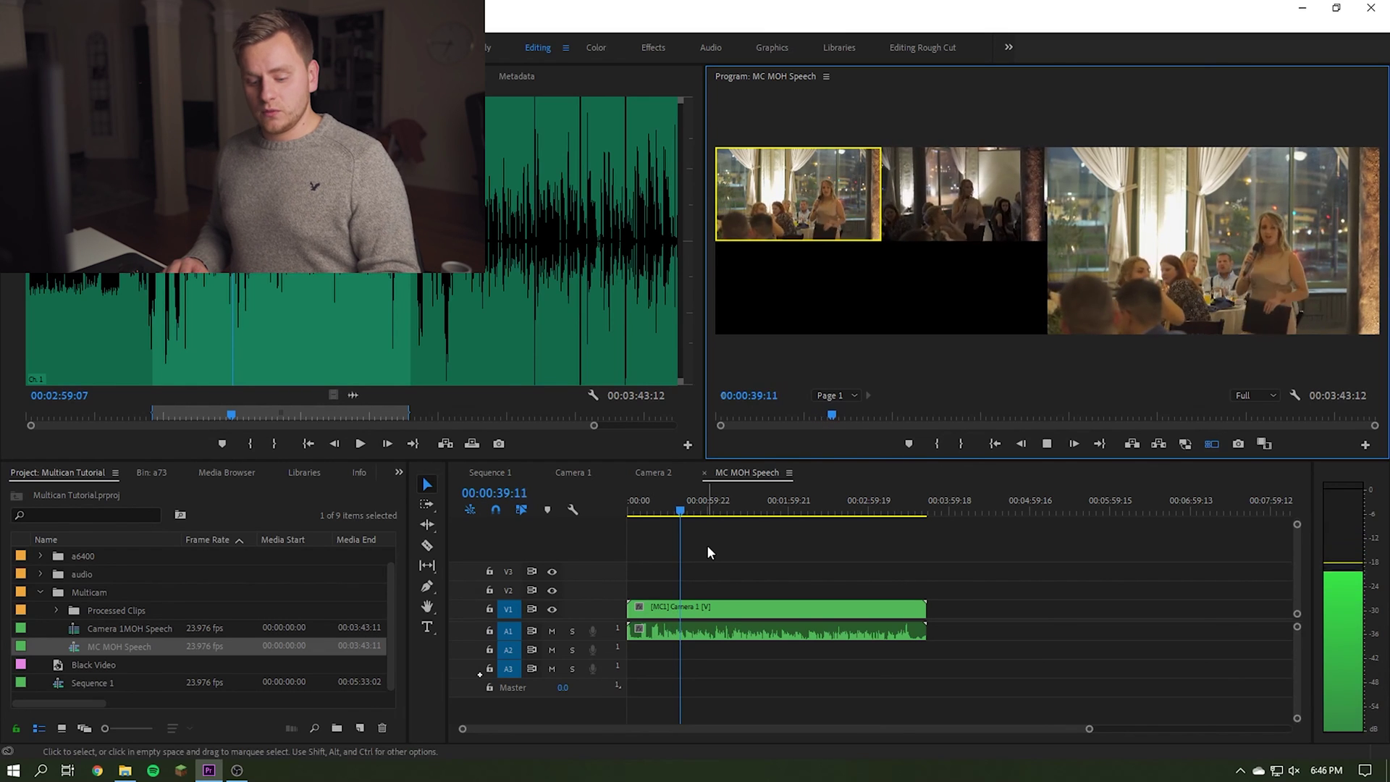
{"action": "key", "text": "2"}
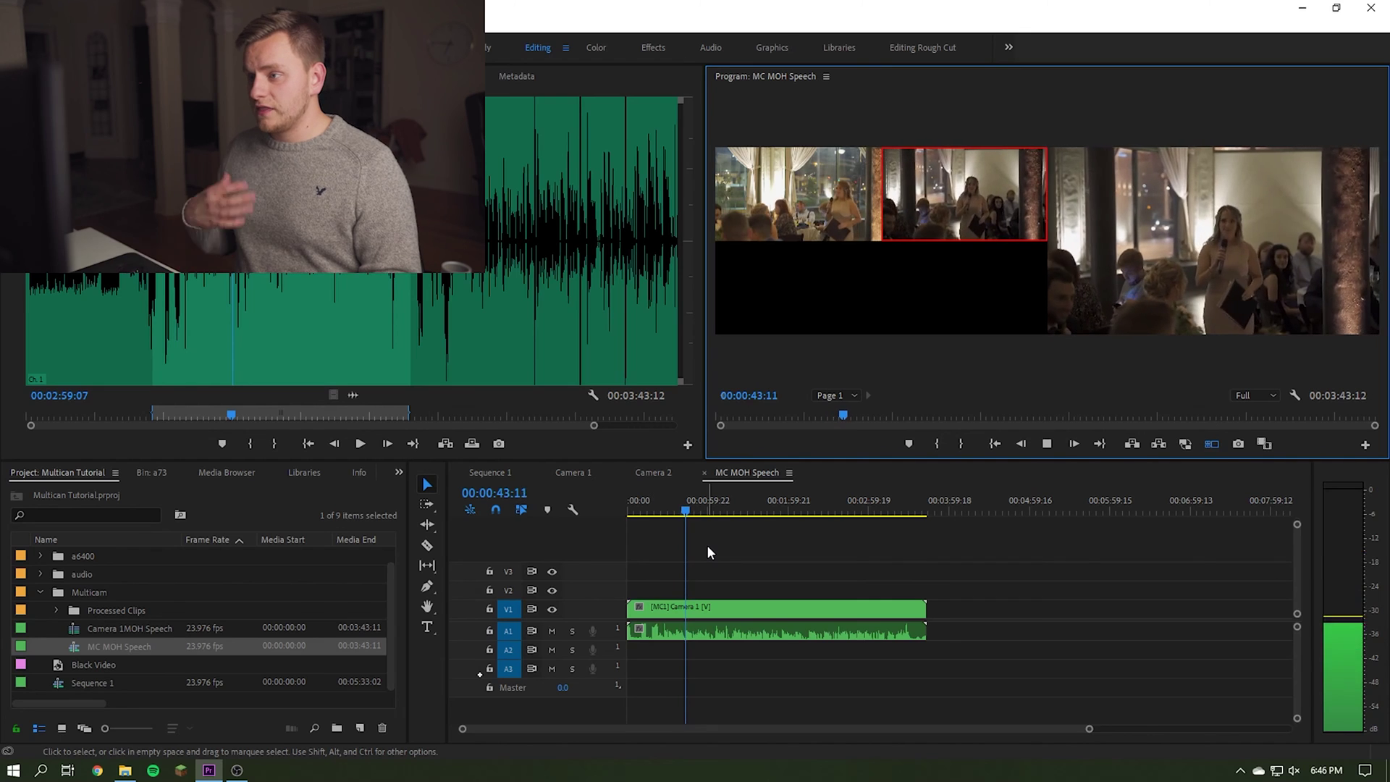
{"action": "key", "text": "1"}
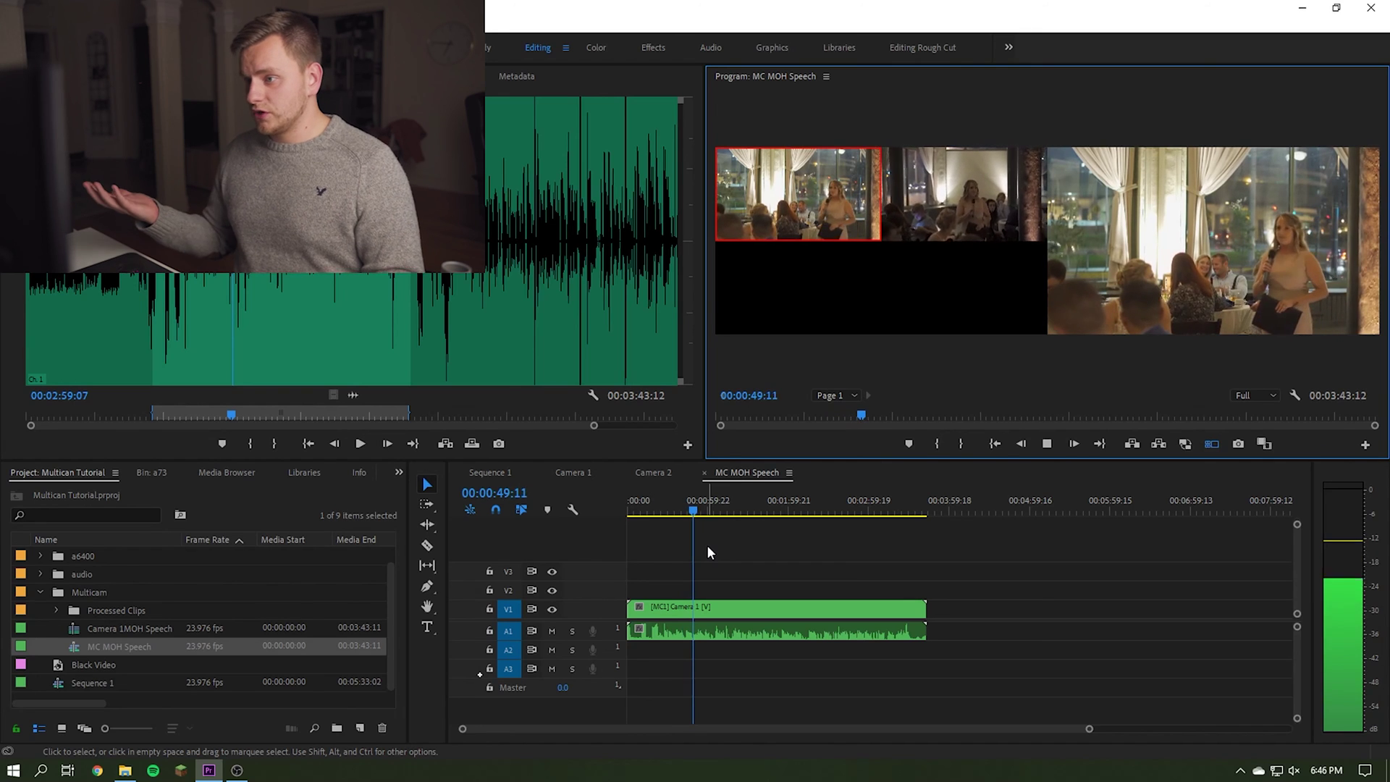
{"action": "key", "text": "space"}
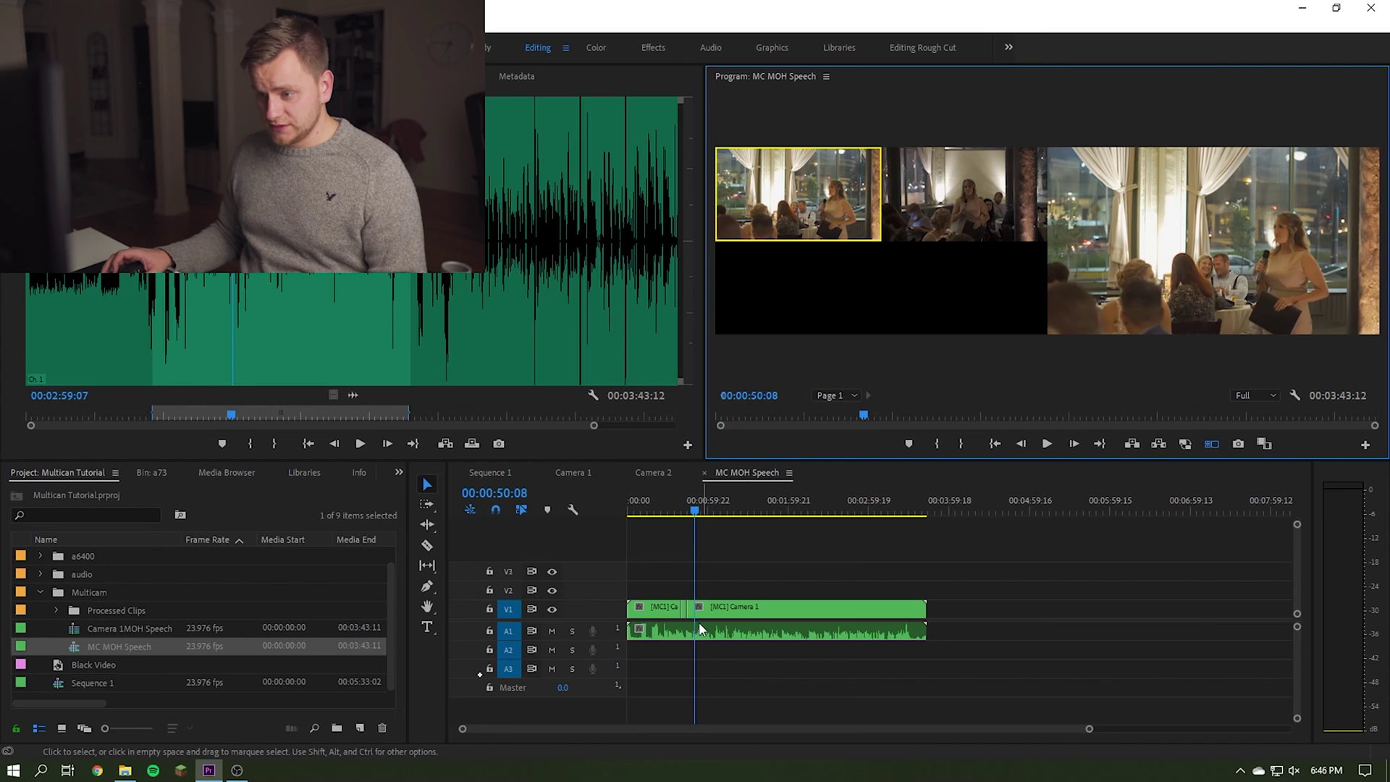
Undo and then redo the last camera cut near 40 seconds
{"action": "scroll", "coordinate": [698, 622], "scroll_direction": "up", "scroll_amount": 3}
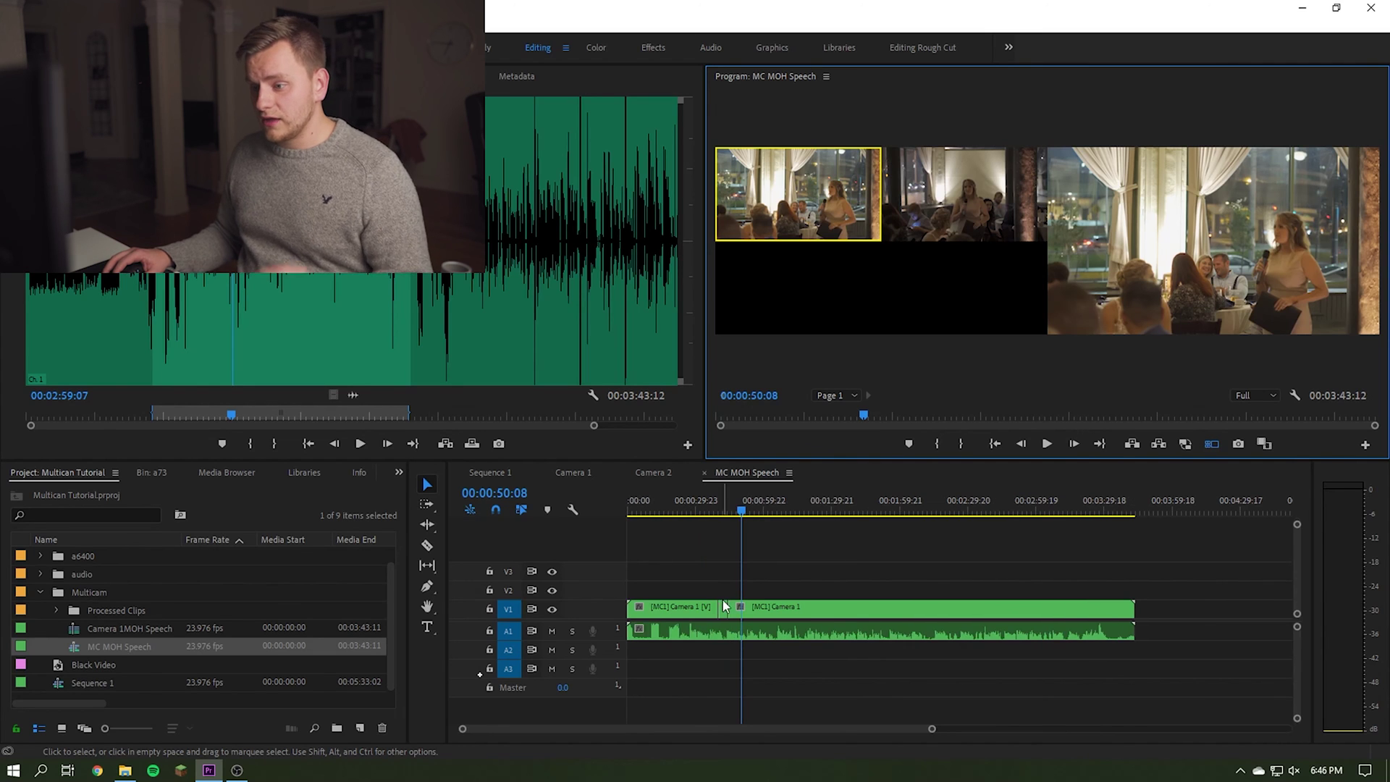
{"action": "left_click", "coordinate": [717, 507]}
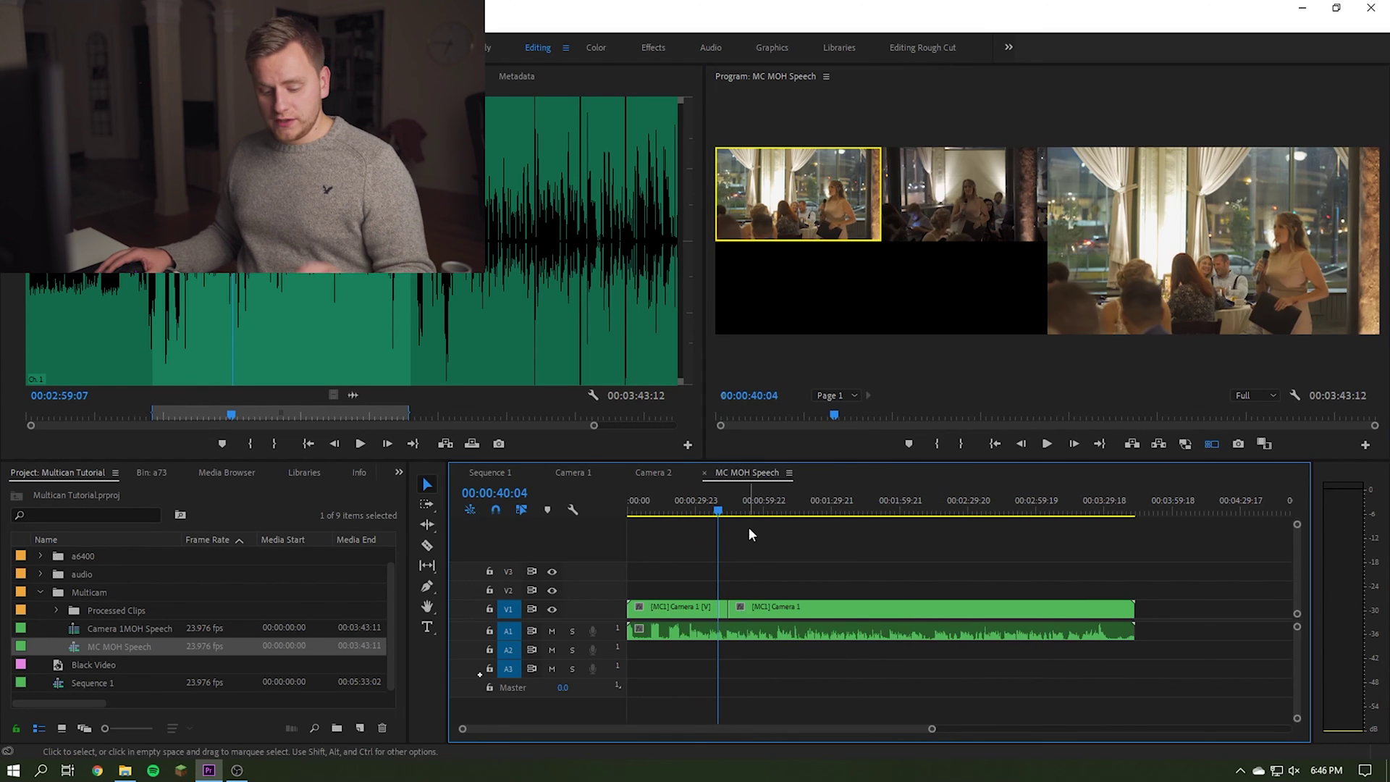
{"action": "key", "text": "ctrl+z"}
{"action": "left_click", "coordinate": [755, 511]}
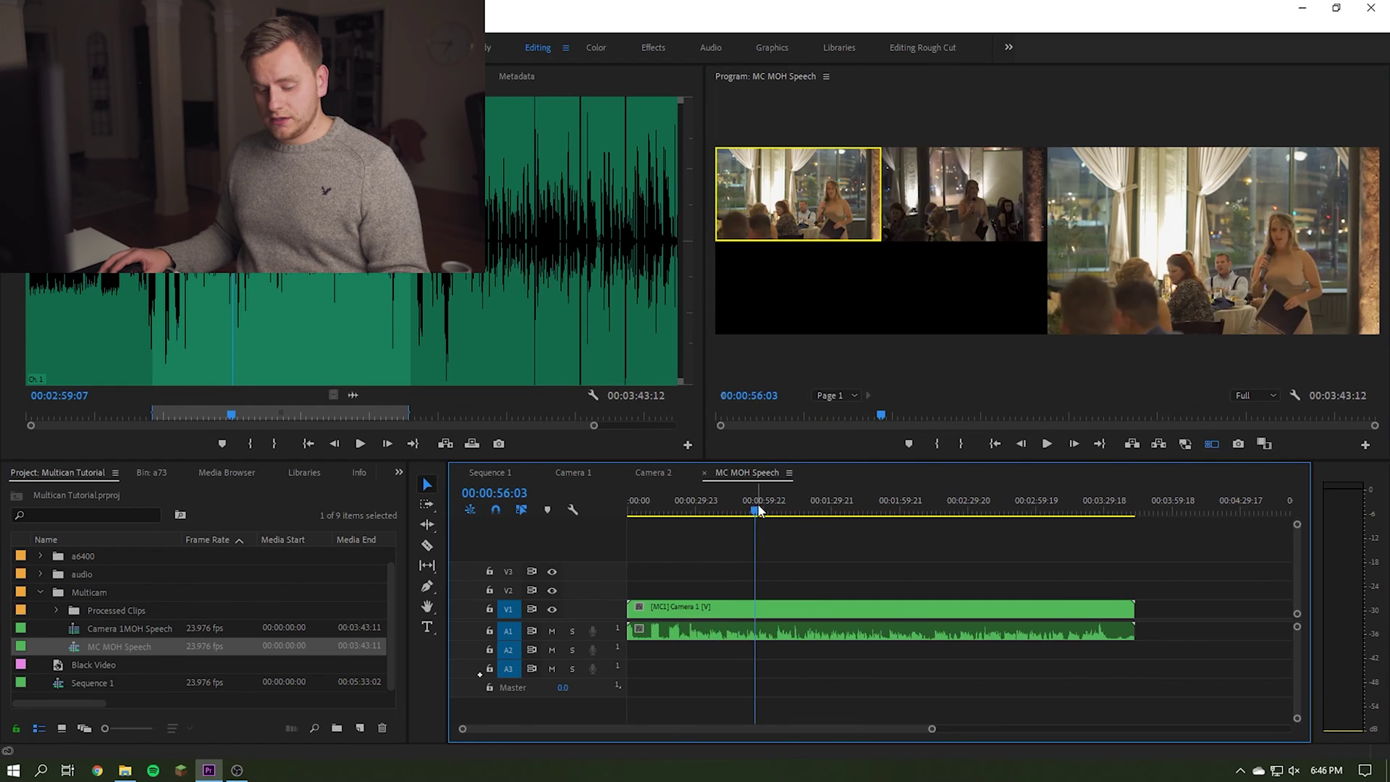
{"action": "key", "text": "ctrl+shift+z"}
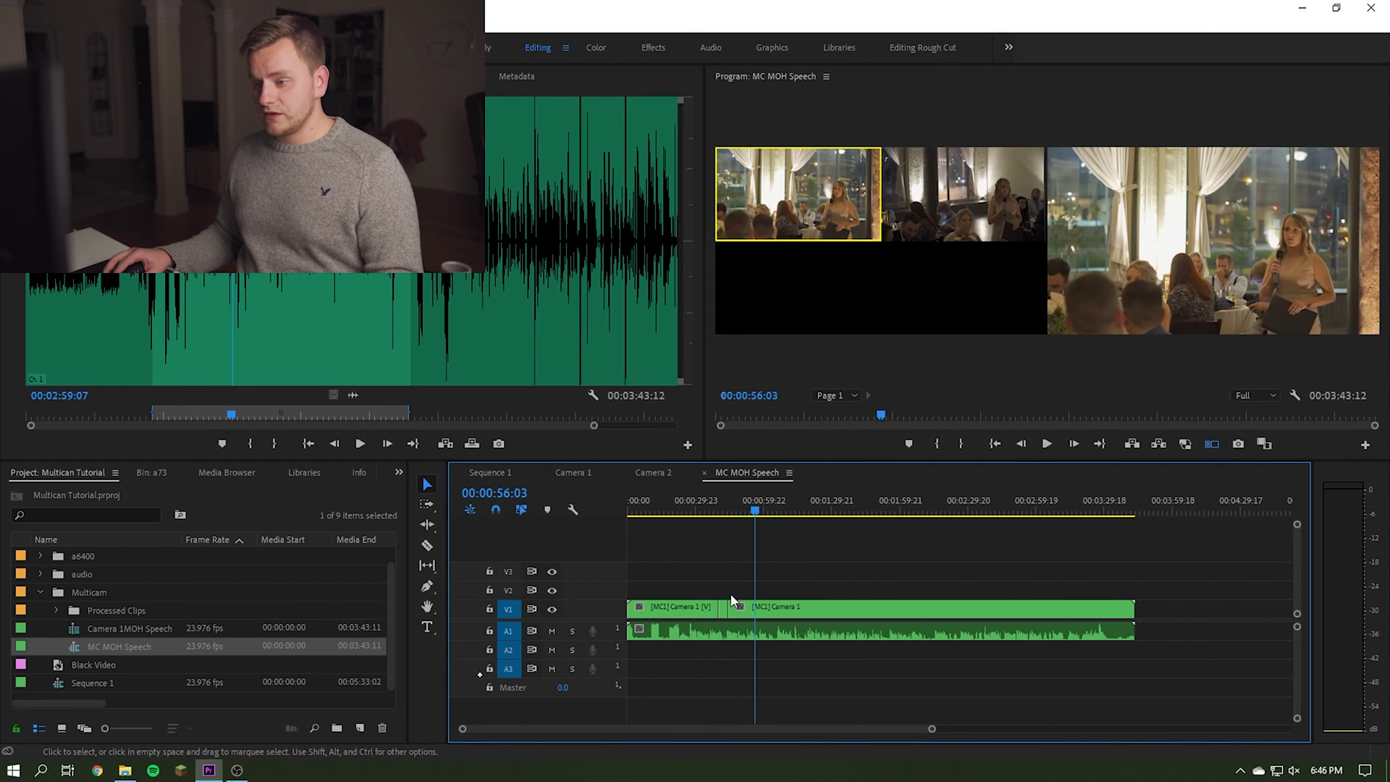
Roll the V1 camera cut five seconds later, then review the sequence and open Camera 1
{"action": "left_click", "coordinate": [427, 527]}
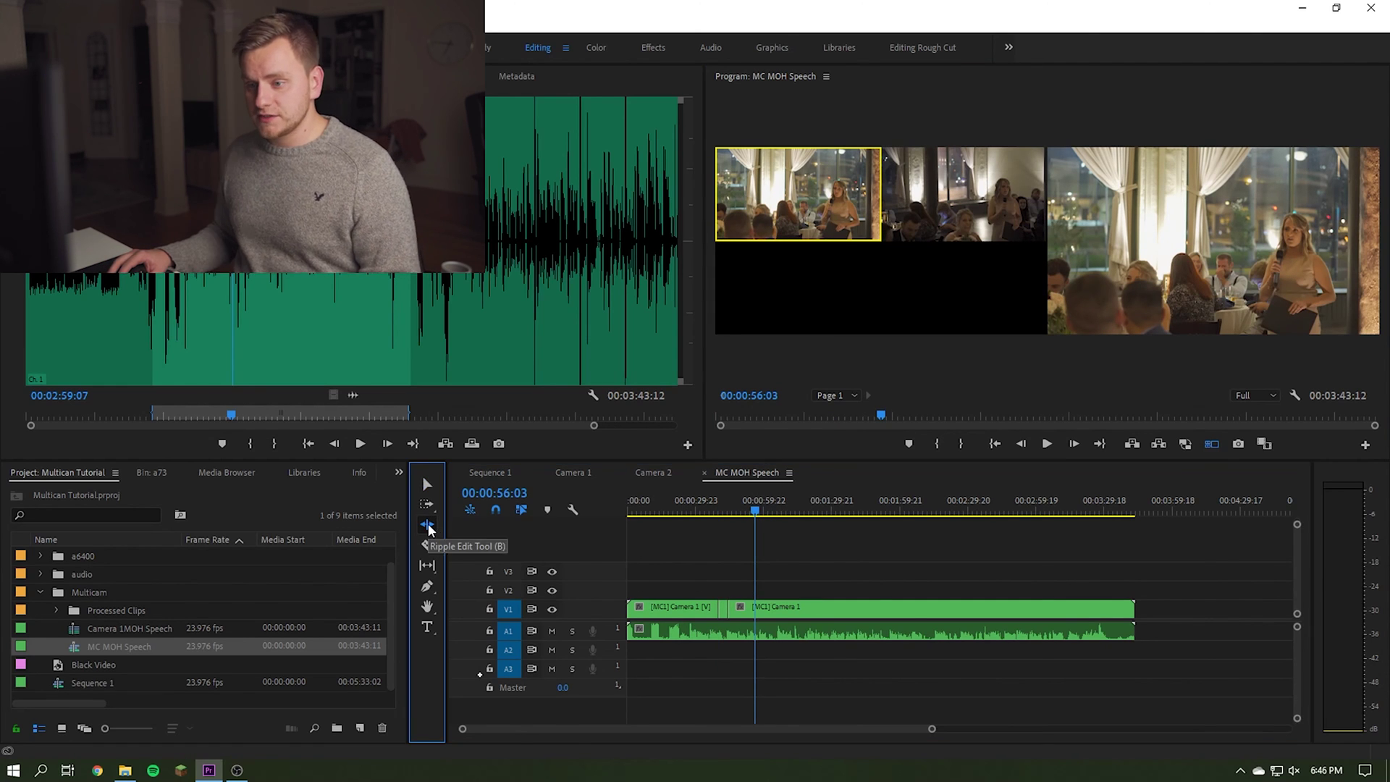
{"action": "left_click_drag", "start_coordinate": [428, 527], "coordinate": [477, 548]}
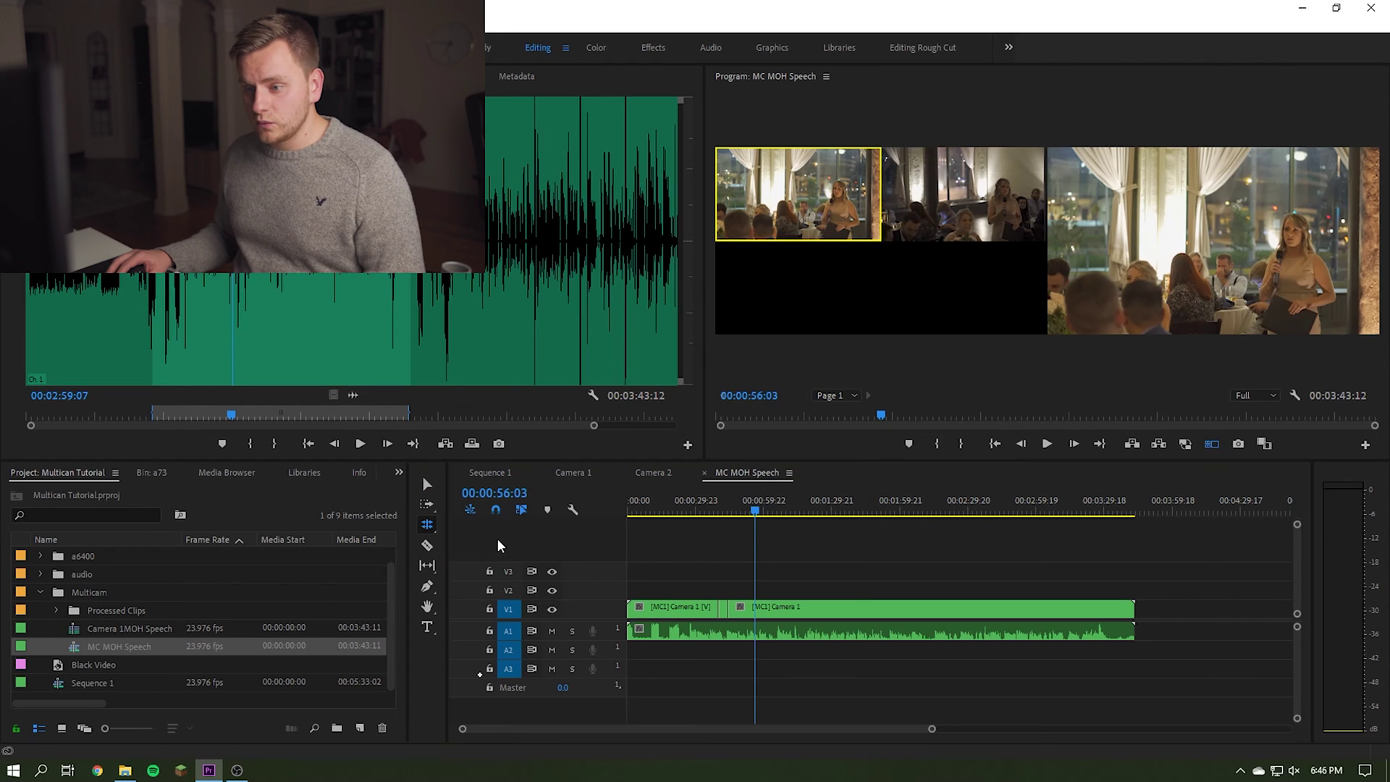
{"action": "left_click_drag", "start_coordinate": [728, 612], "coordinate": [738, 611]}
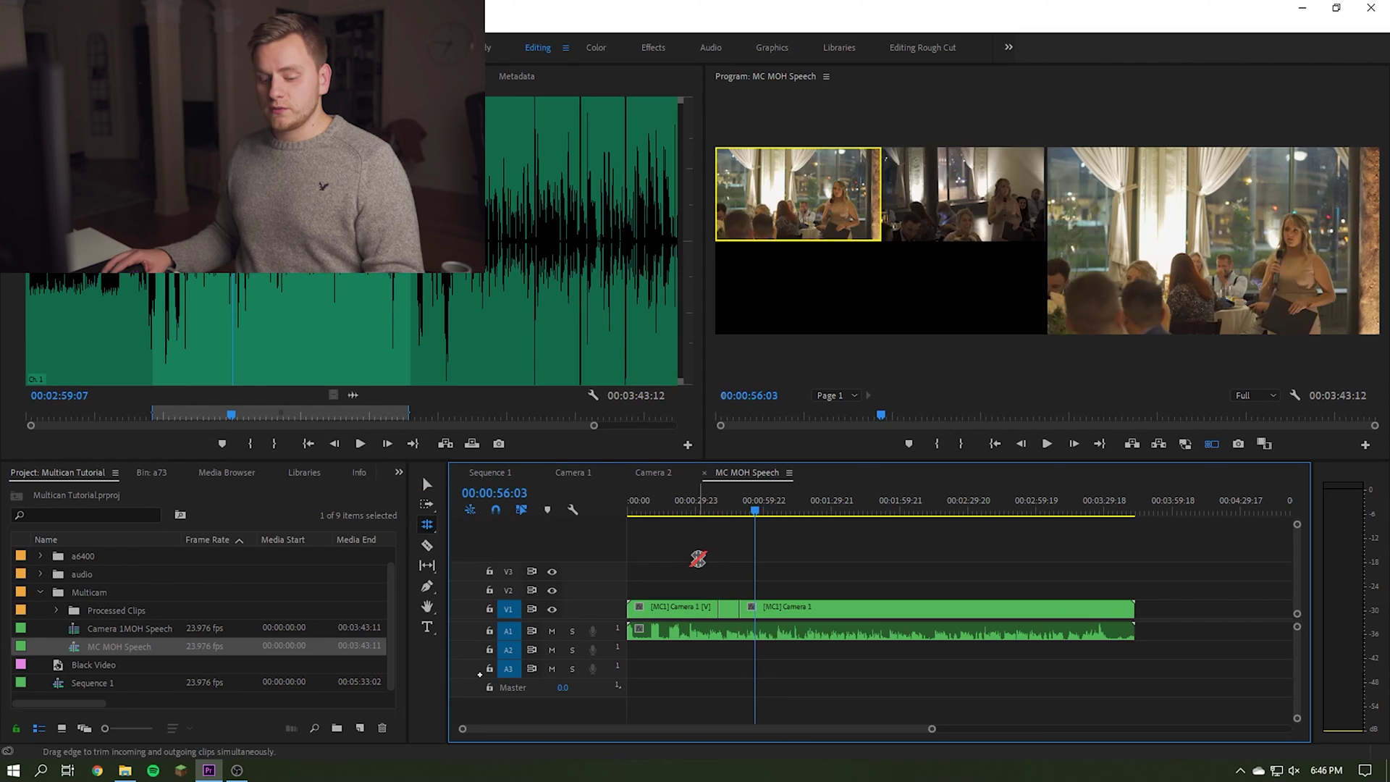
{"action": "key", "text": "v"}
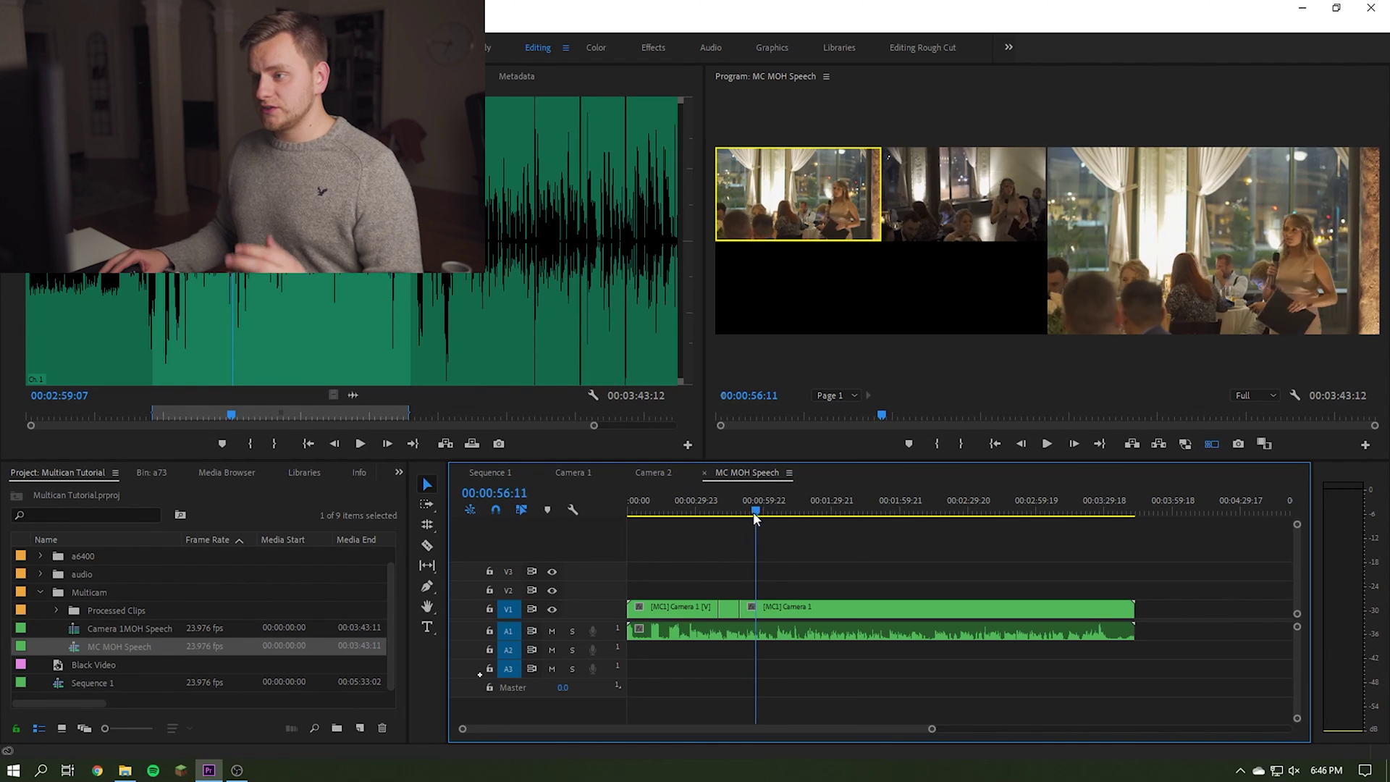
{"action": "left_click_drag", "start_coordinate": [752, 511], "coordinate": [1031, 522]}
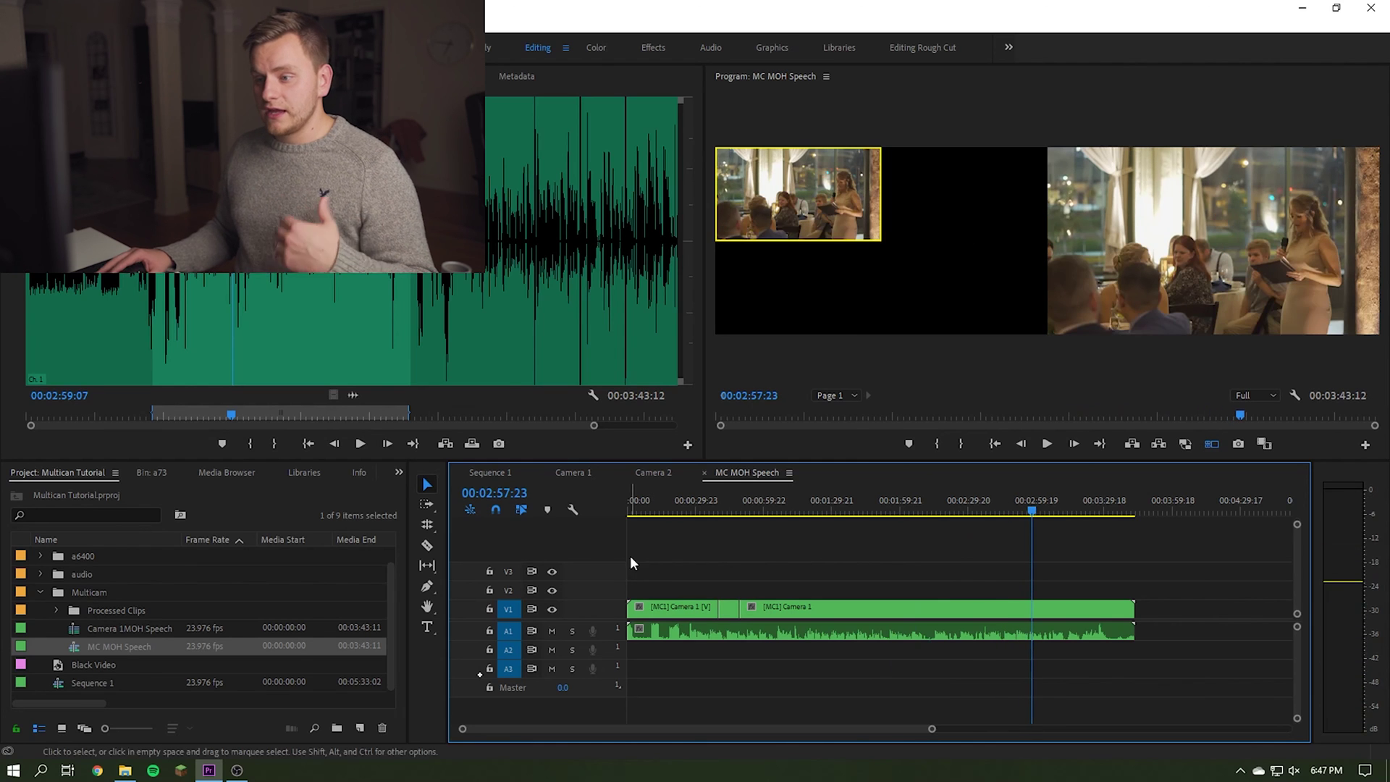
{"action": "left_click", "coordinate": [570, 474]}
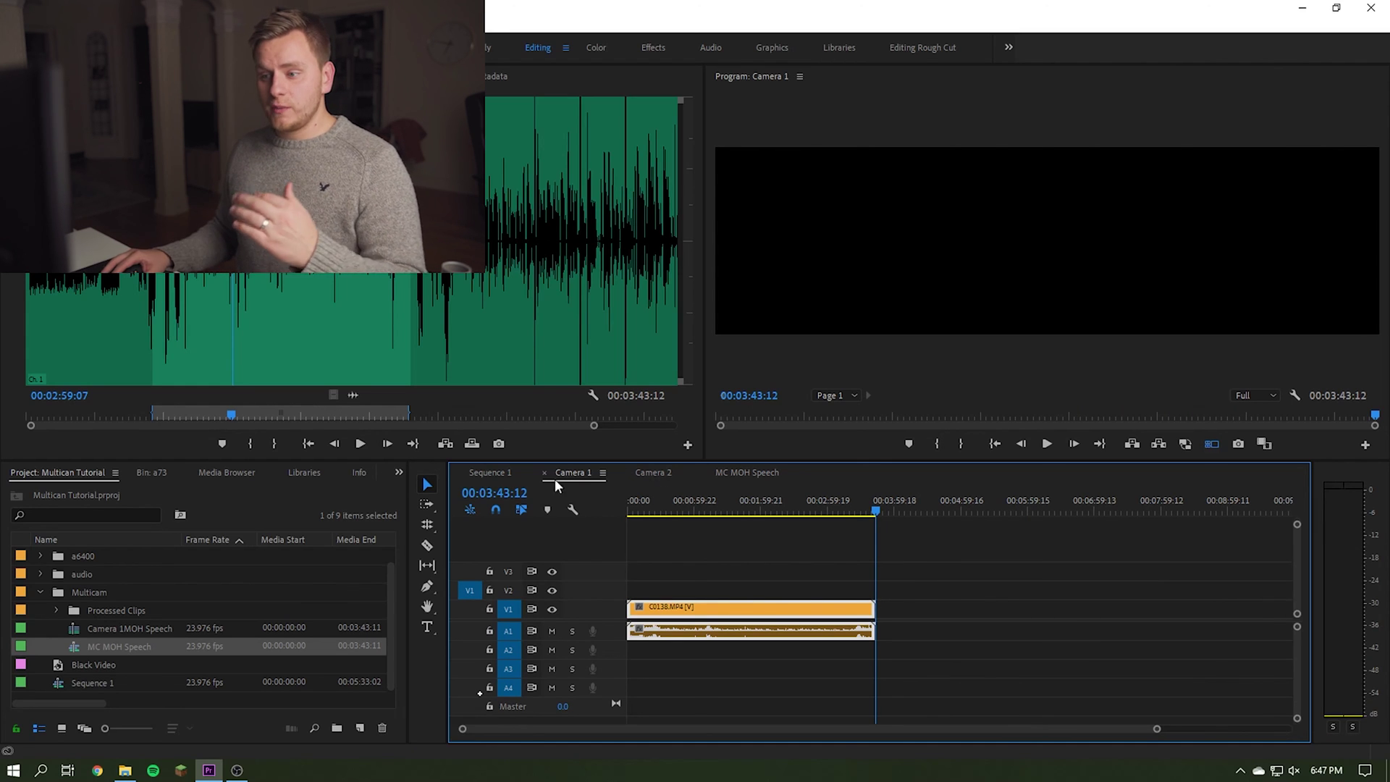
Compare the Camera 2 and Camera 1 source sequences, ending on Camera 1
{"action": "left_click", "coordinate": [645, 471]}
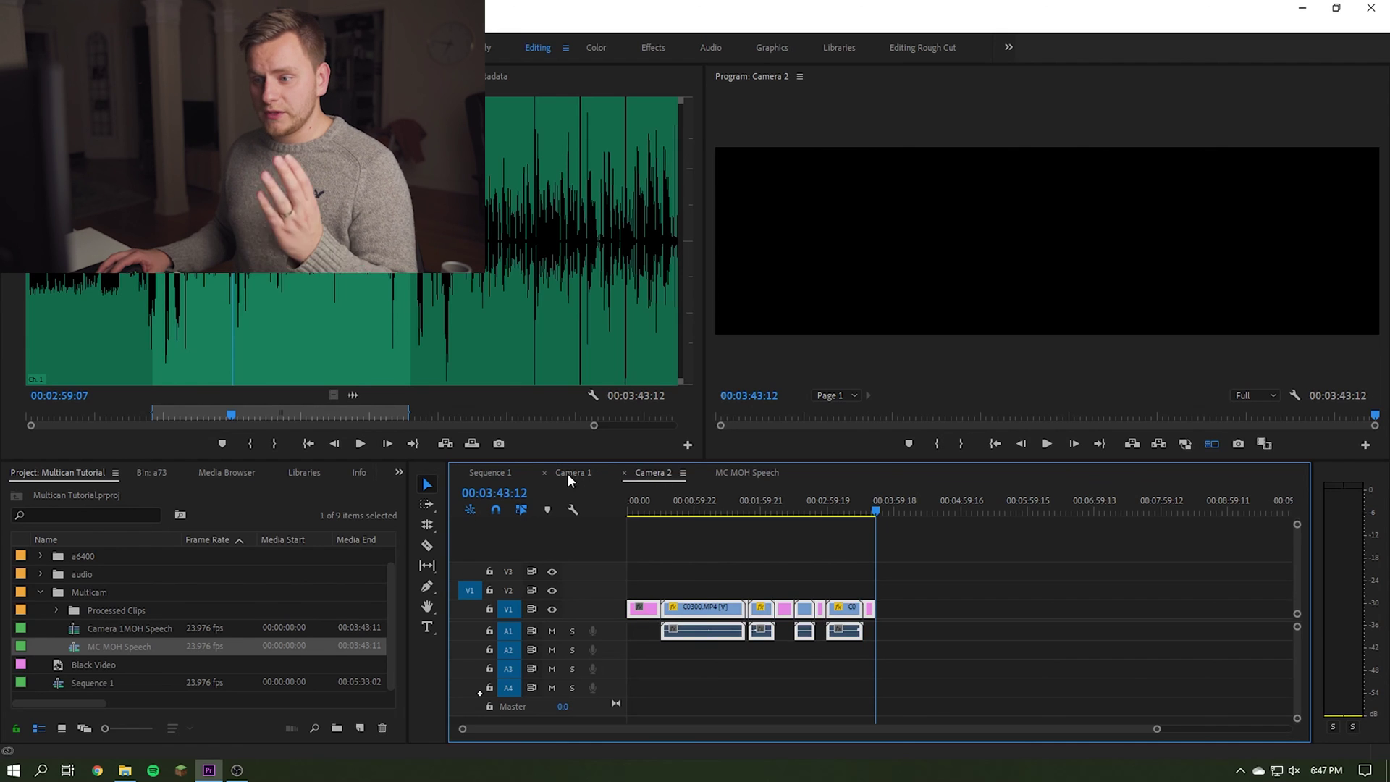
{"action": "left_click", "coordinate": [568, 472]}
{"action": "left_click", "coordinate": [646, 472]}
{"action": "left_click", "coordinate": [575, 471]}
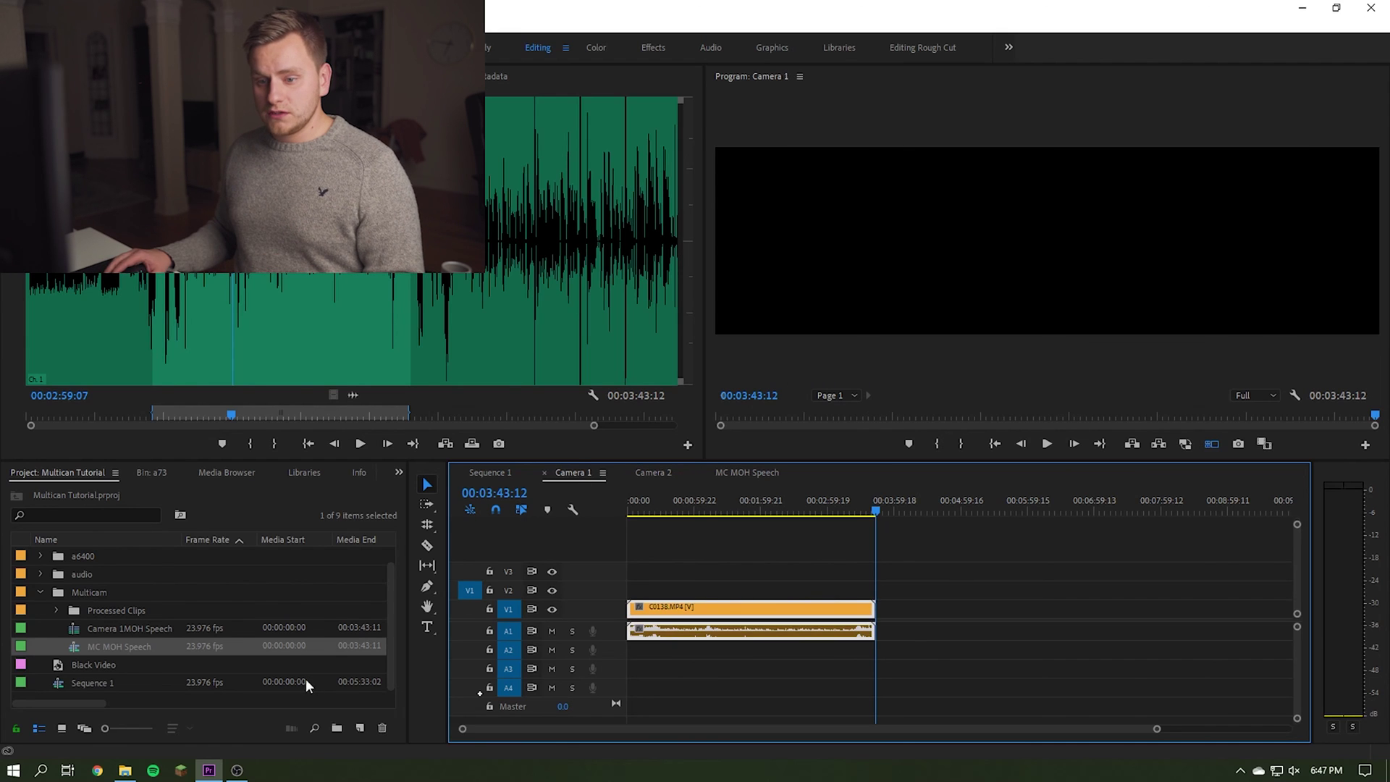
Add a 3840x2160 adjustment layer over the whole C0138 clip on V2 and open the Color workspace
{"action": "left_click", "coordinate": [76, 682]}
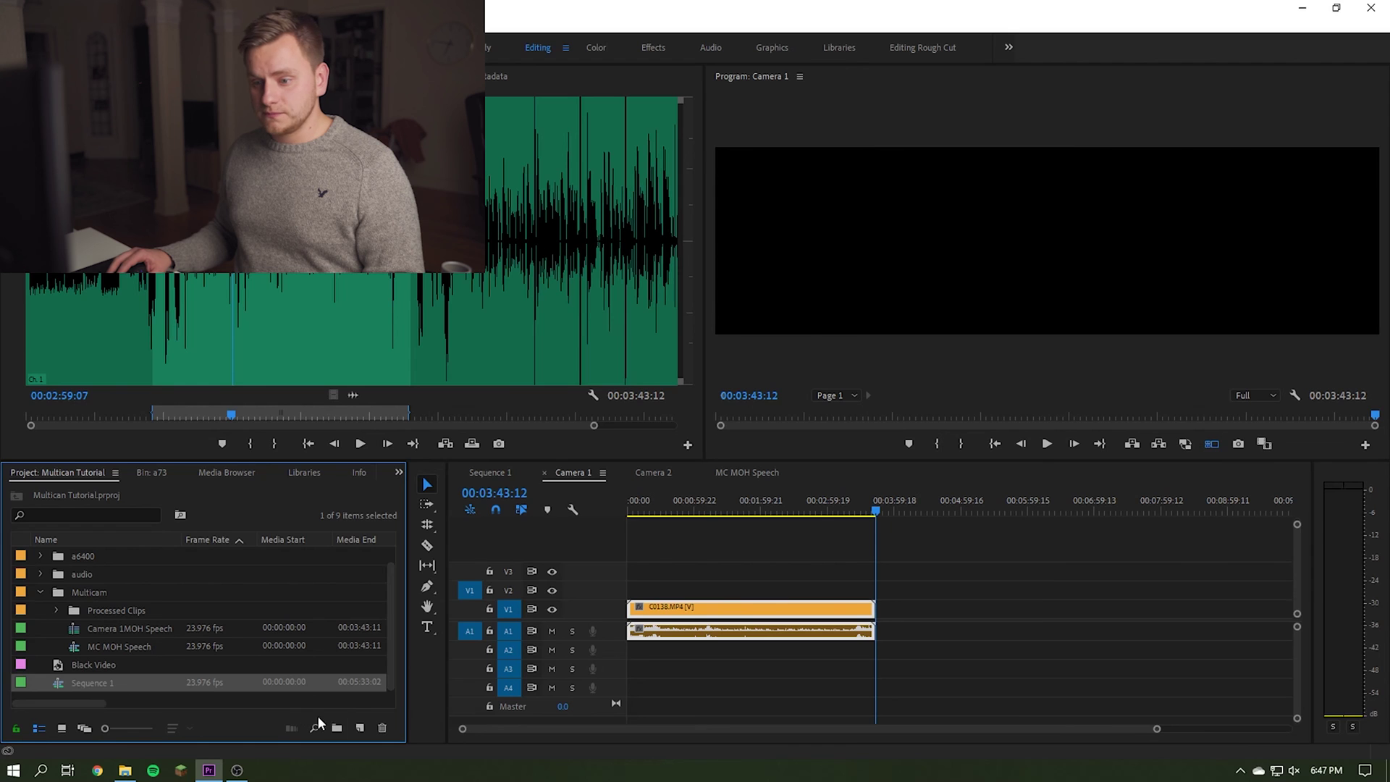
{"action": "left_click", "coordinate": [360, 729]}
{"action": "left_click", "coordinate": [379, 593]}
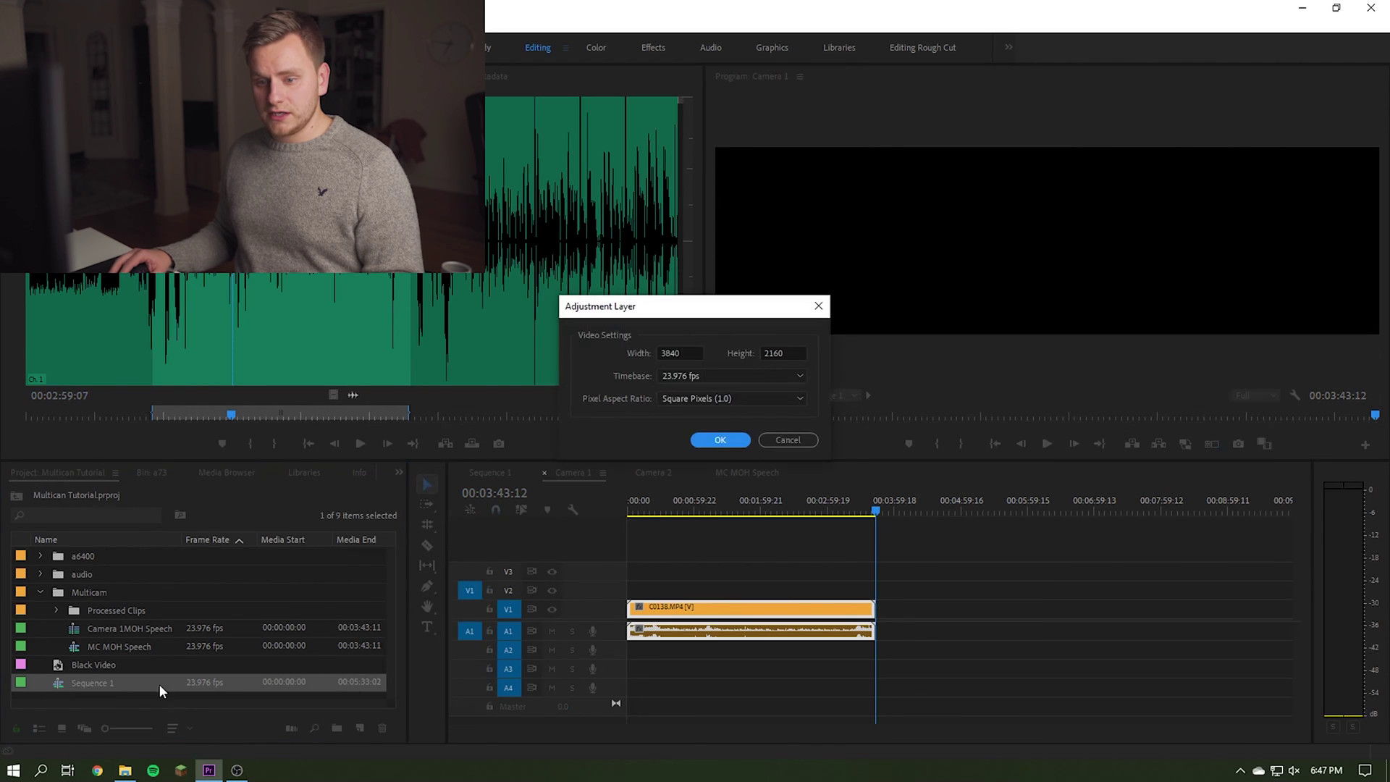
{"action": "left_click", "coordinate": [719, 441]}
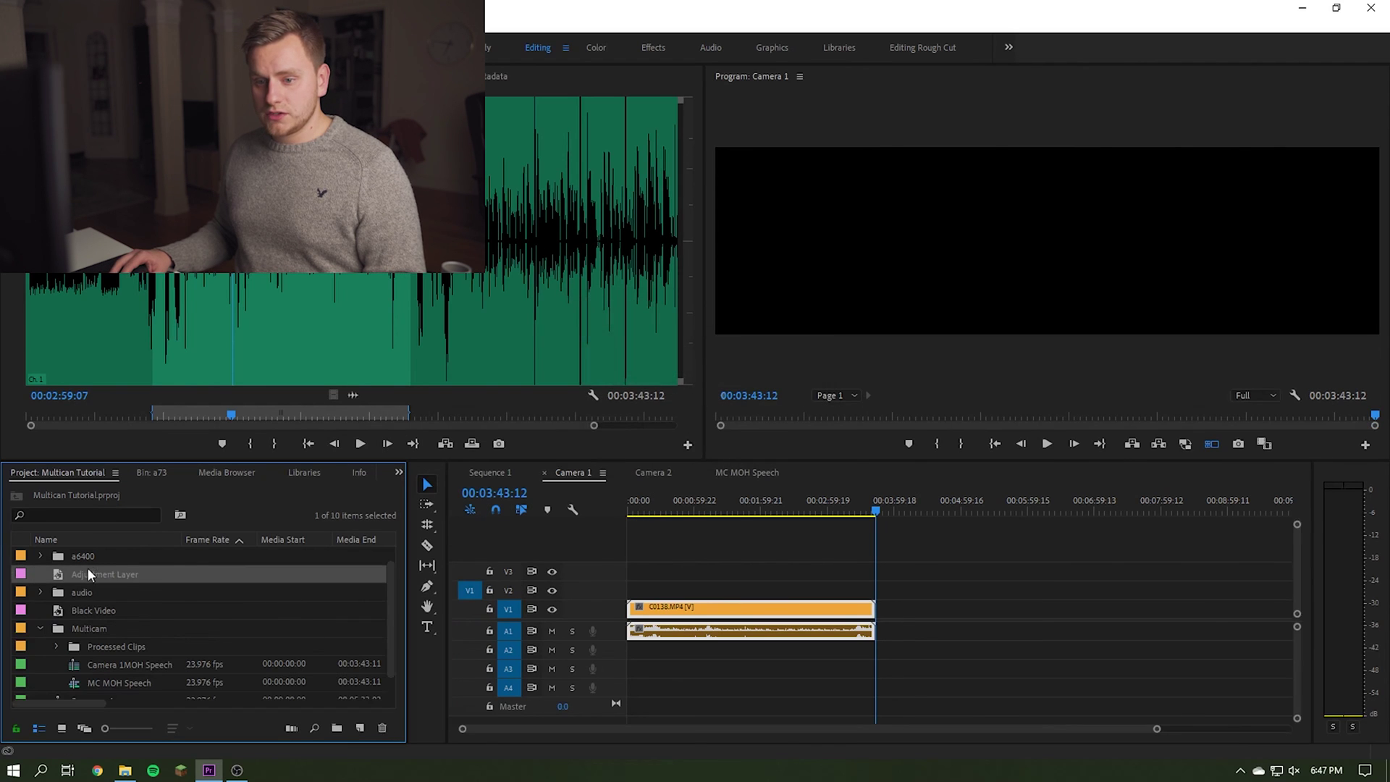
{"action": "left_click_drag", "start_coordinate": [619, 583], "coordinate": [874, 584]}
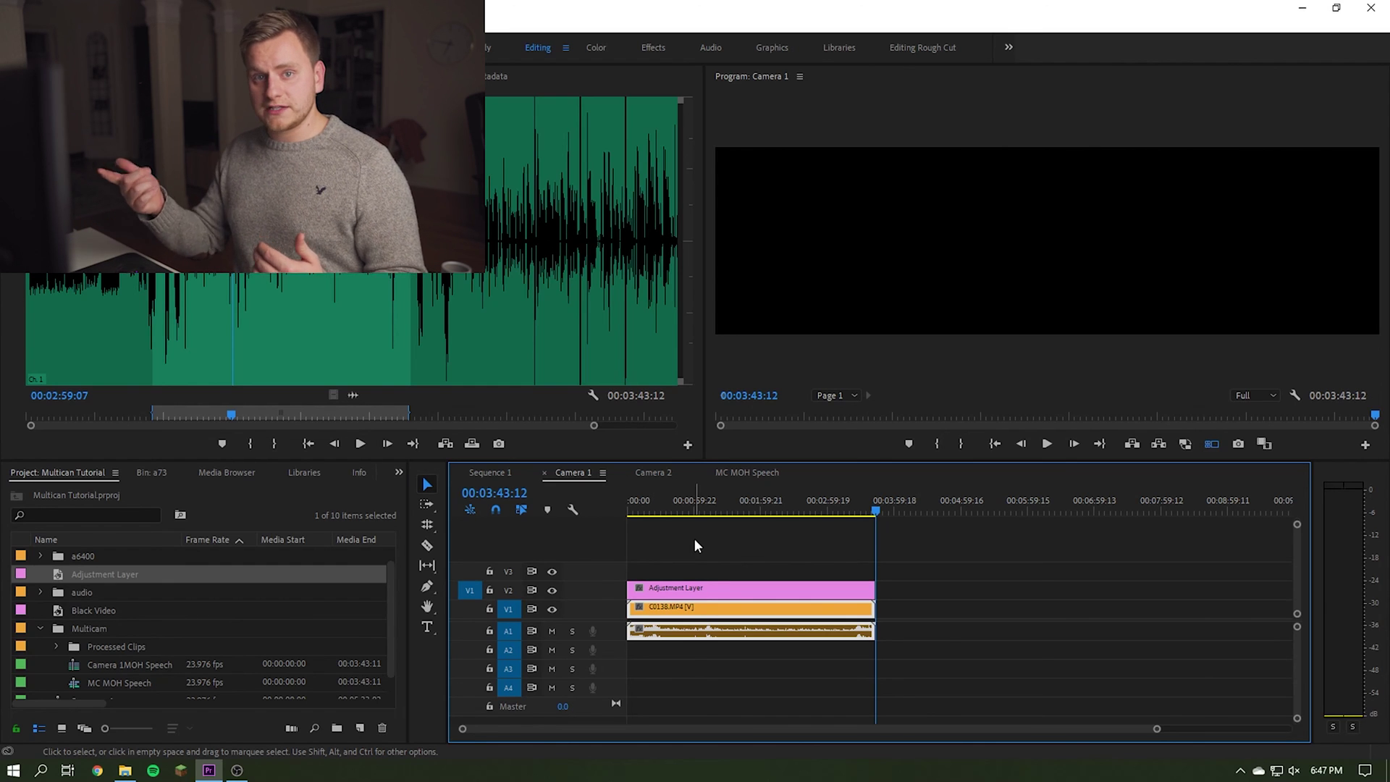
{"action": "left_click", "coordinate": [691, 575]}
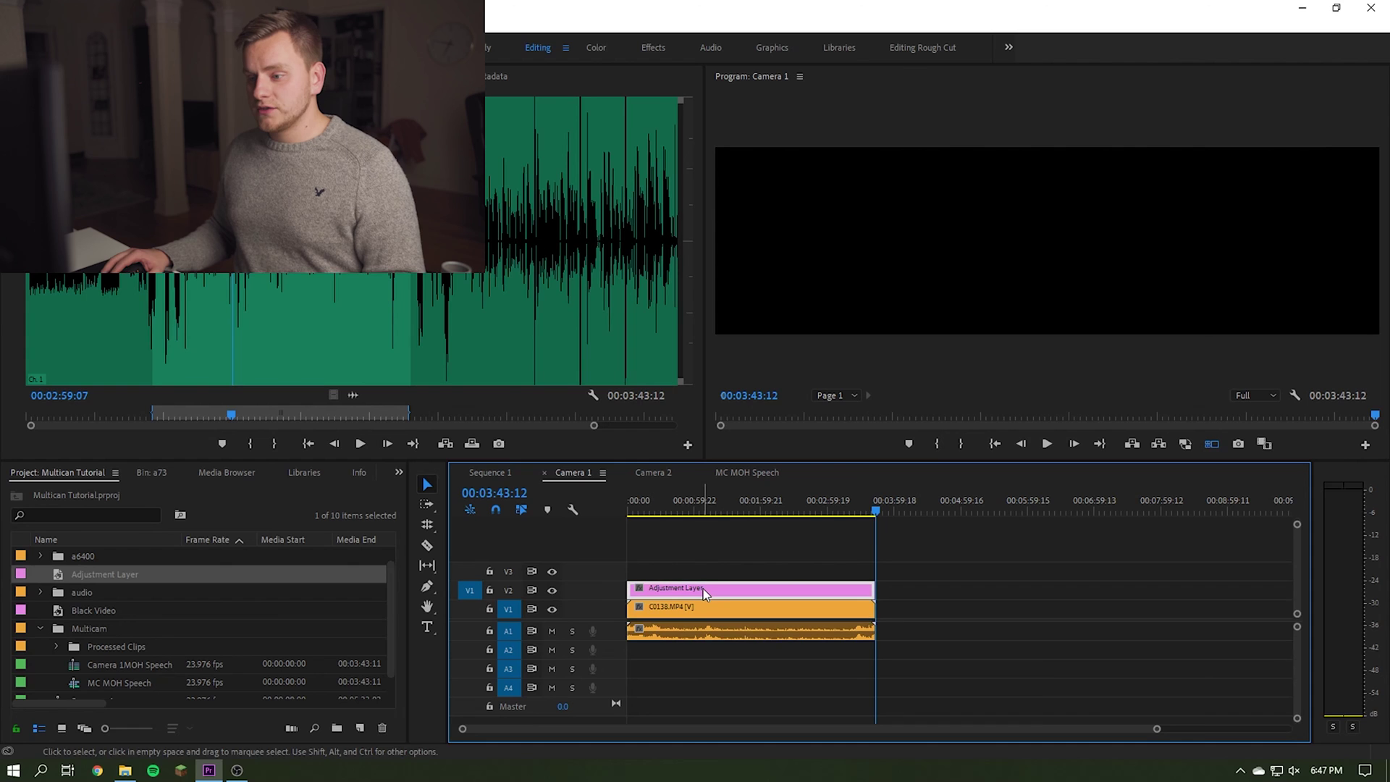
{"action": "left_click", "coordinate": [596, 48]}
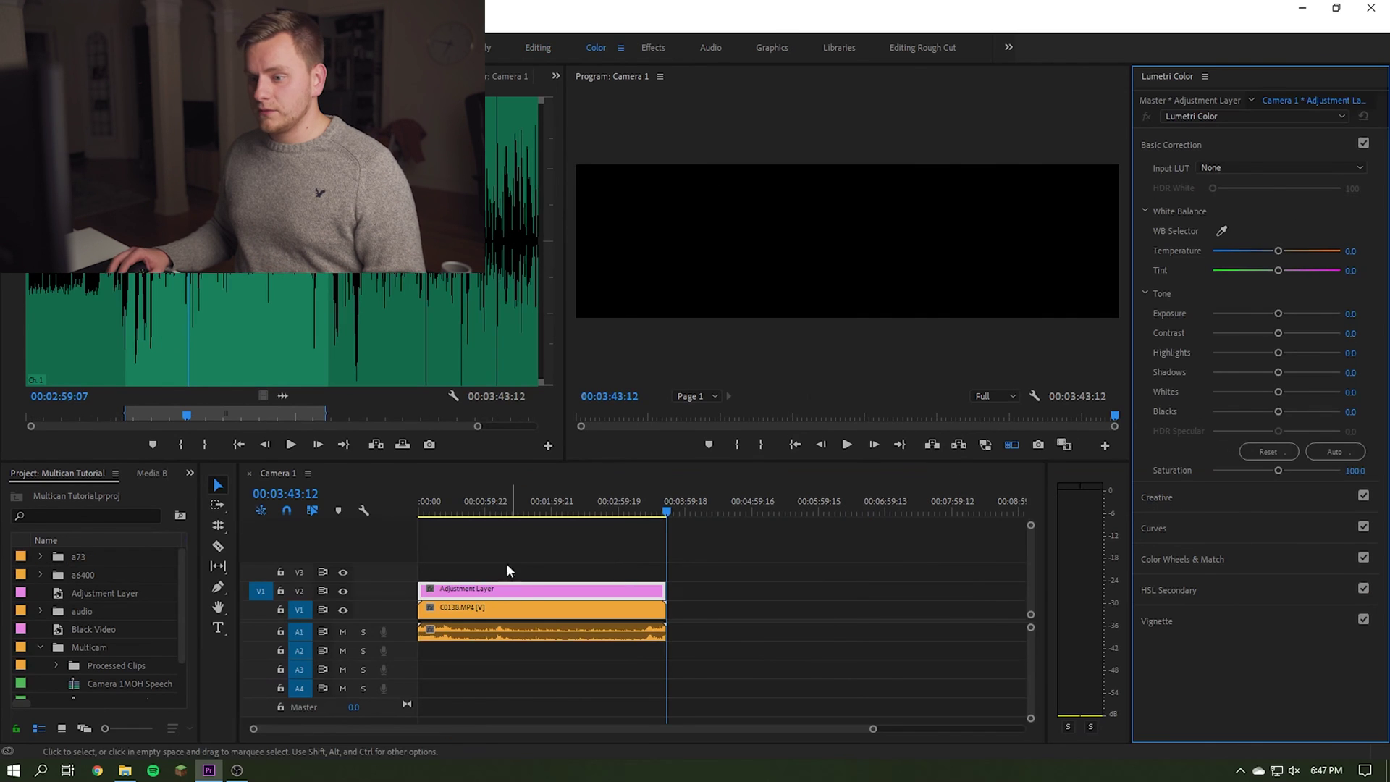
Grade the adjustment layer with Lumetri Temperature -61.2 and Exposure 2.4
{"action": "left_click", "coordinate": [512, 514]}
{"action": "left_click_drag", "start_coordinate": [1279, 250], "coordinate": [1237, 262]}
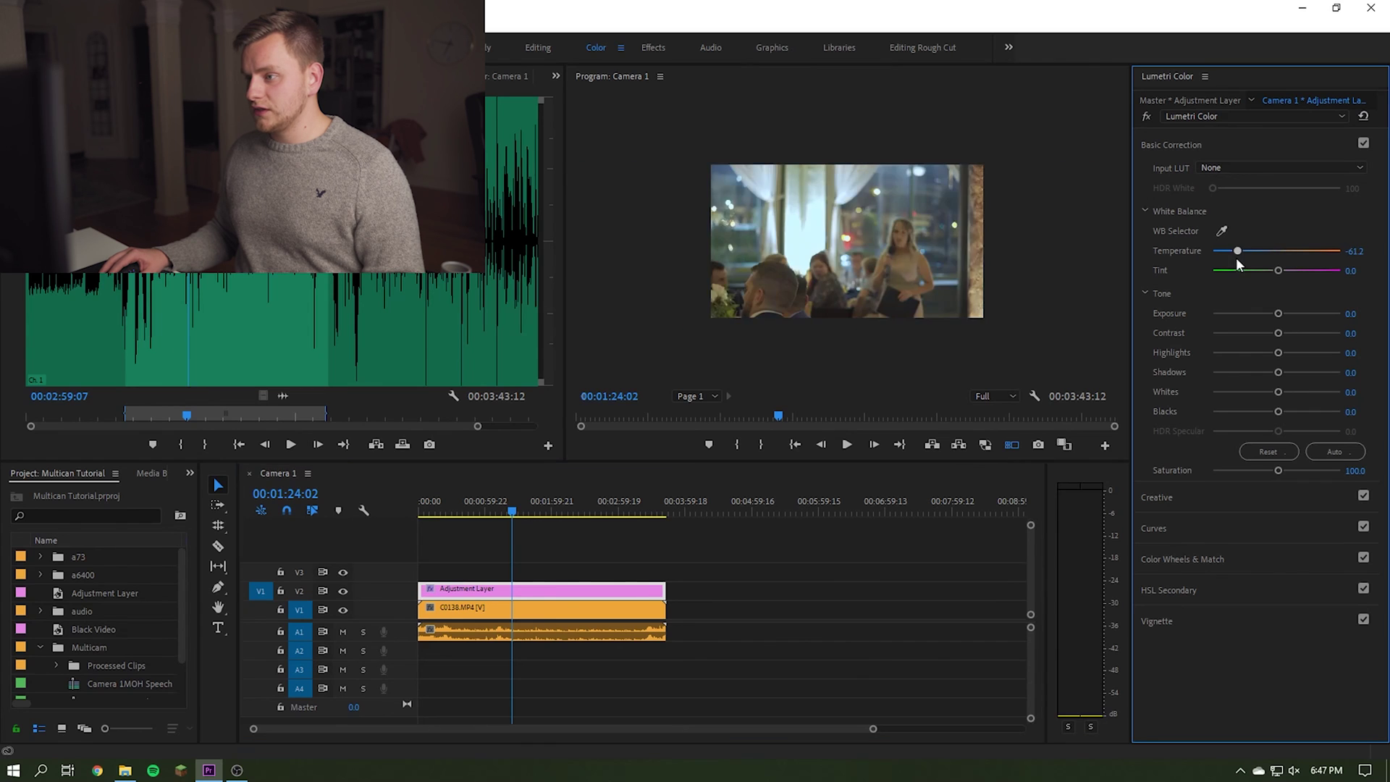
{"action": "left_click_drag", "start_coordinate": [1278, 313], "coordinate": [1306, 312]}
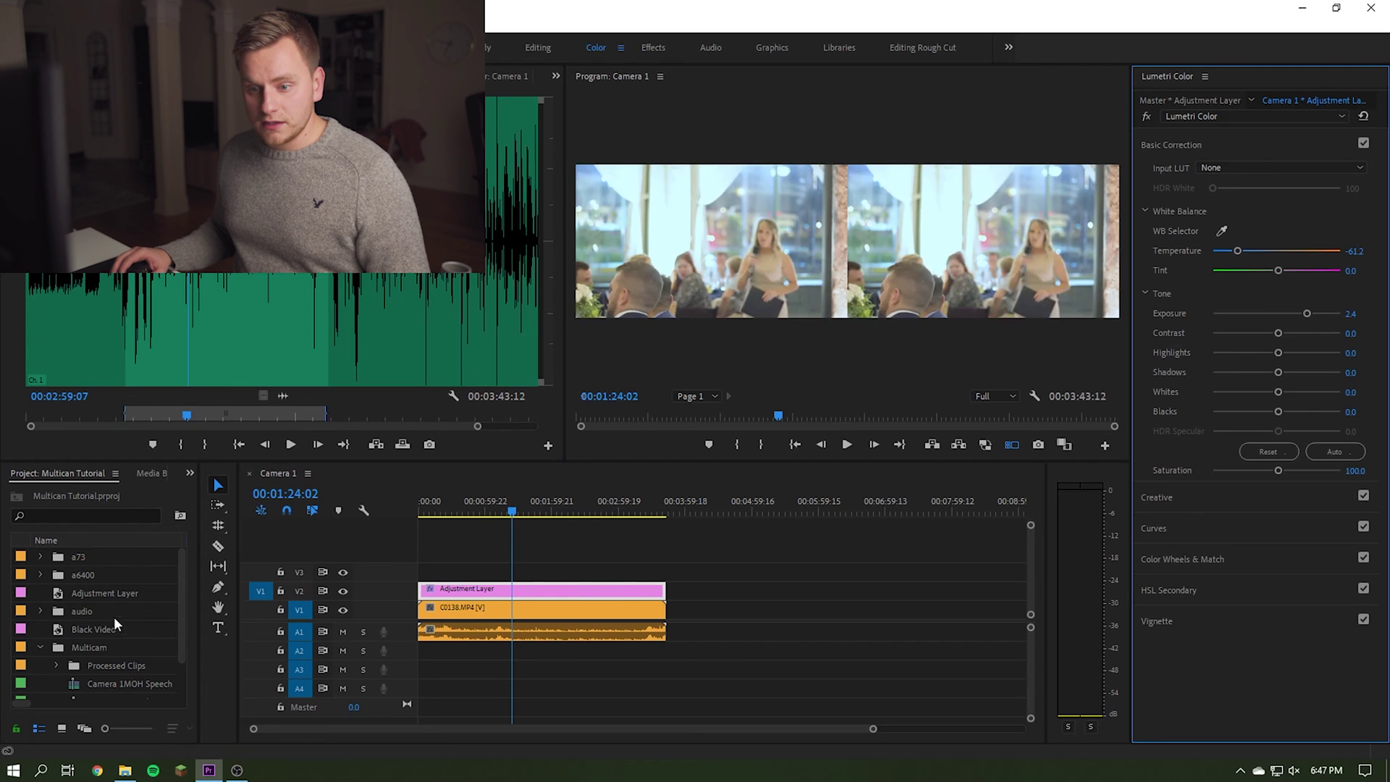
Reopen the MC MOH Speech sequence and scrub back to about 45 seconds
{"action": "scroll", "coordinate": [100, 666], "scroll_direction": "down", "scroll_amount": 1}
{"action": "double_click", "coordinate": [100, 666]}
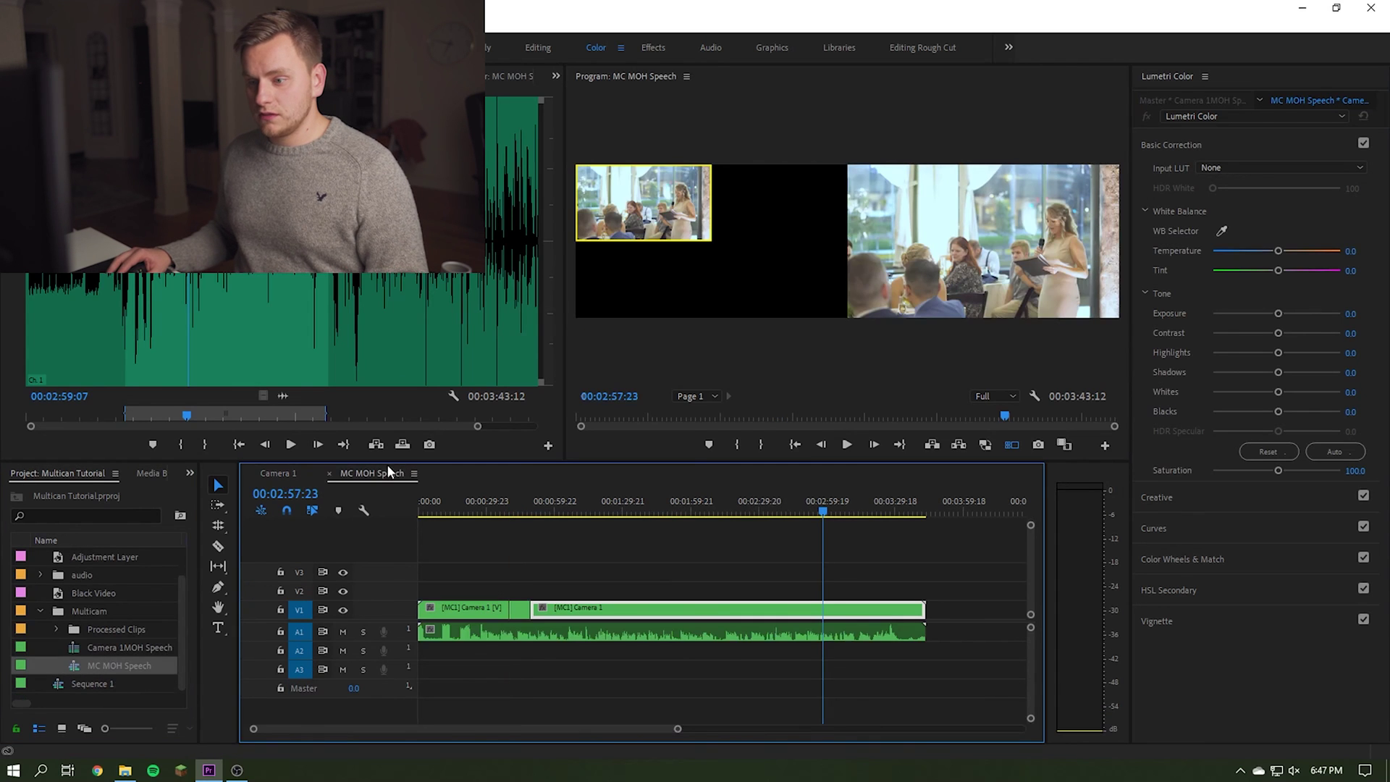
{"action": "left_click_drag", "start_coordinate": [677, 509], "coordinate": [523, 518]}
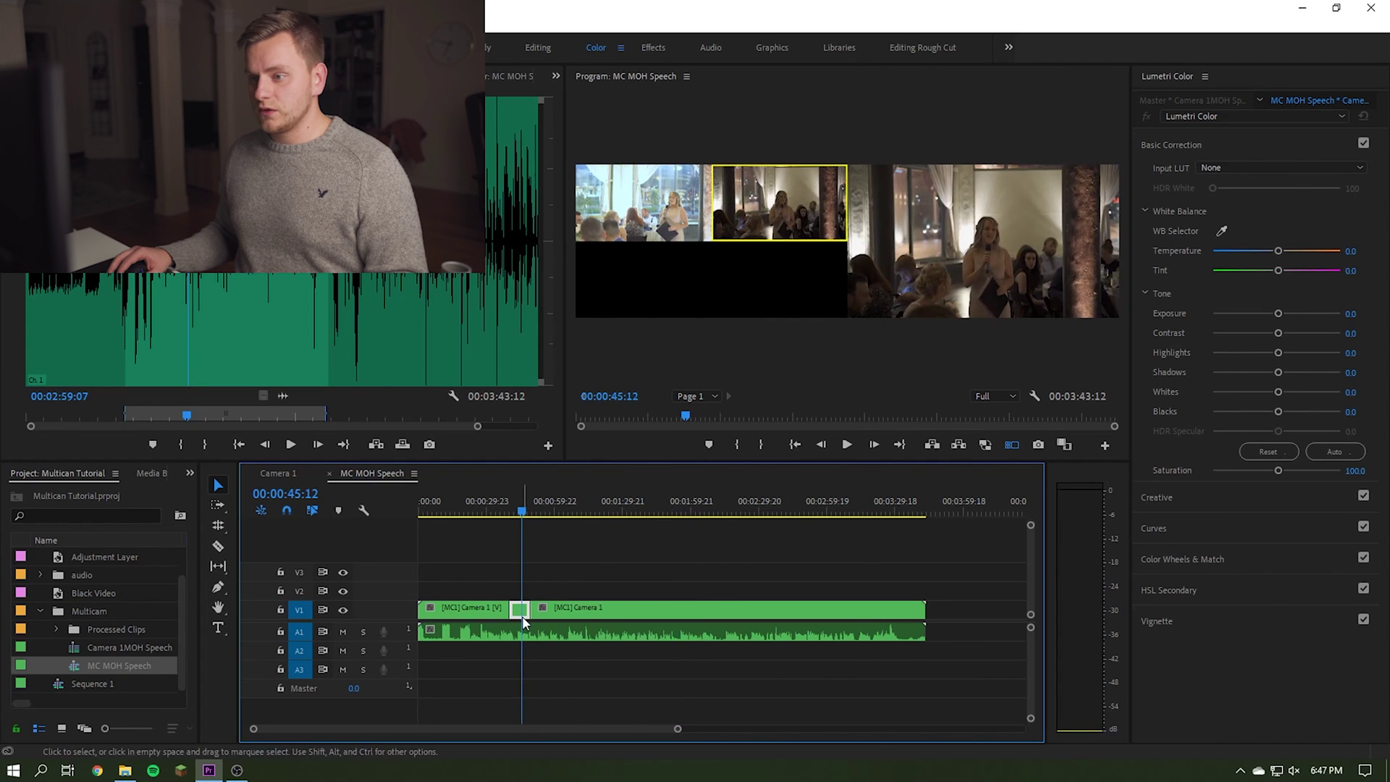